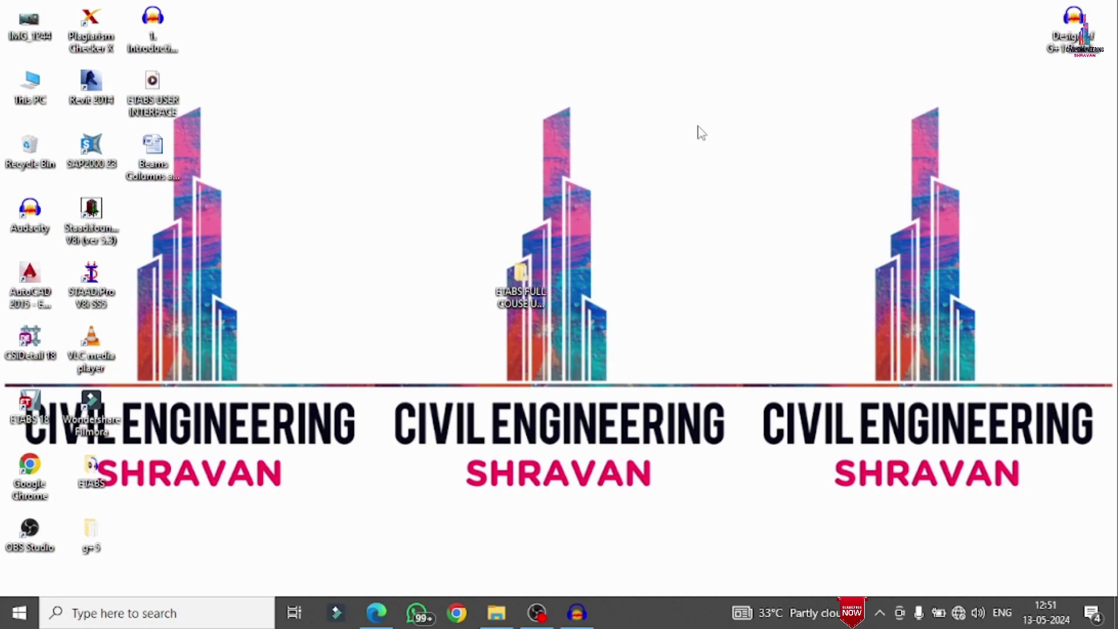
Step: Switch to the Floating.pdf document in Edge and look through its two pages up to the floating column building diagram
left_click(376, 613)
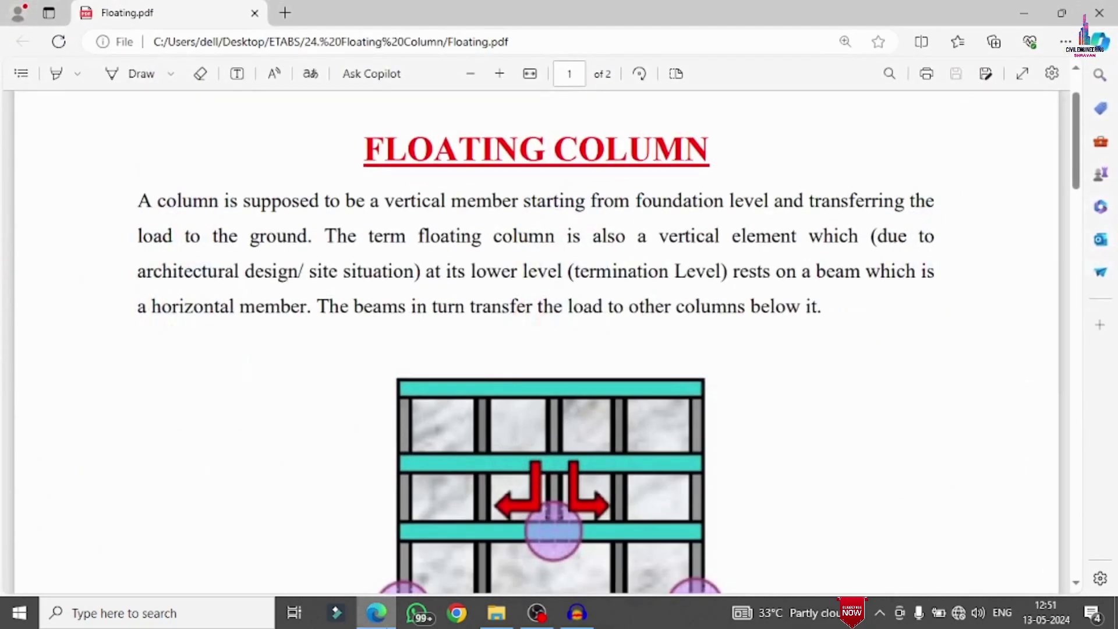
scroll(801, 290, "down", 20)
scroll(801, 289, "down", 10)
scroll(802, 290, "up", 10)
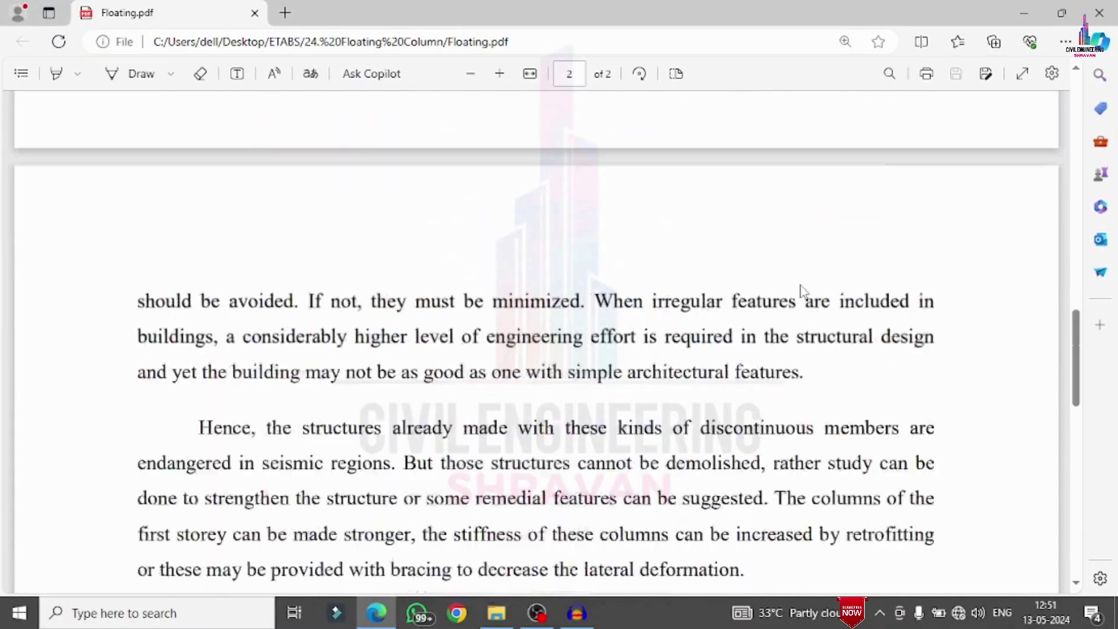
scroll(801, 289, "up", 20)
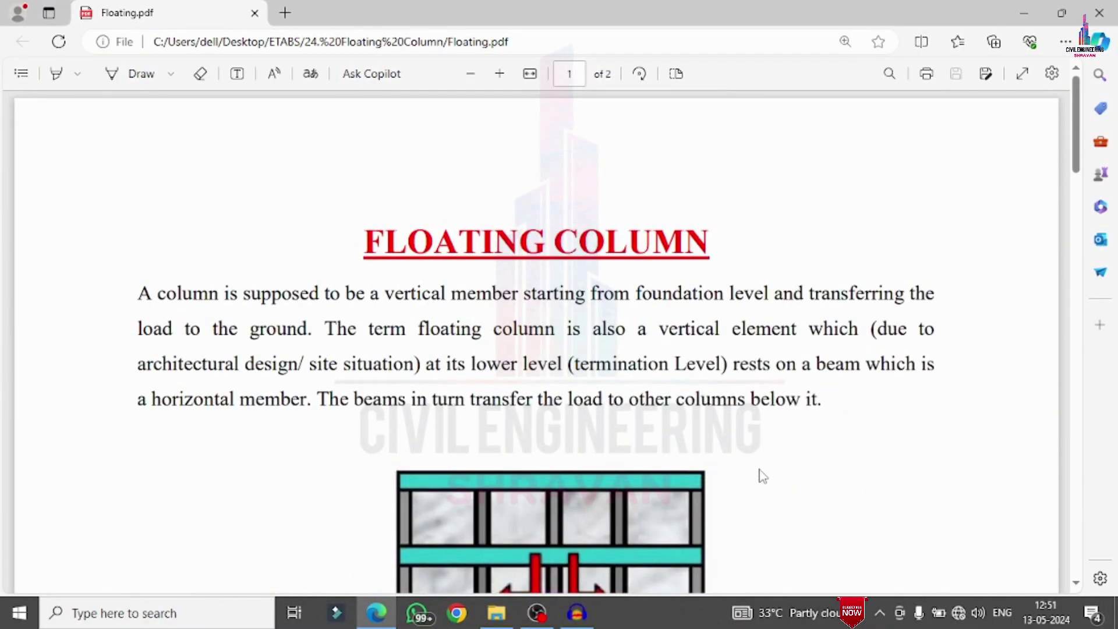
scroll(610, 288, "down", 1)
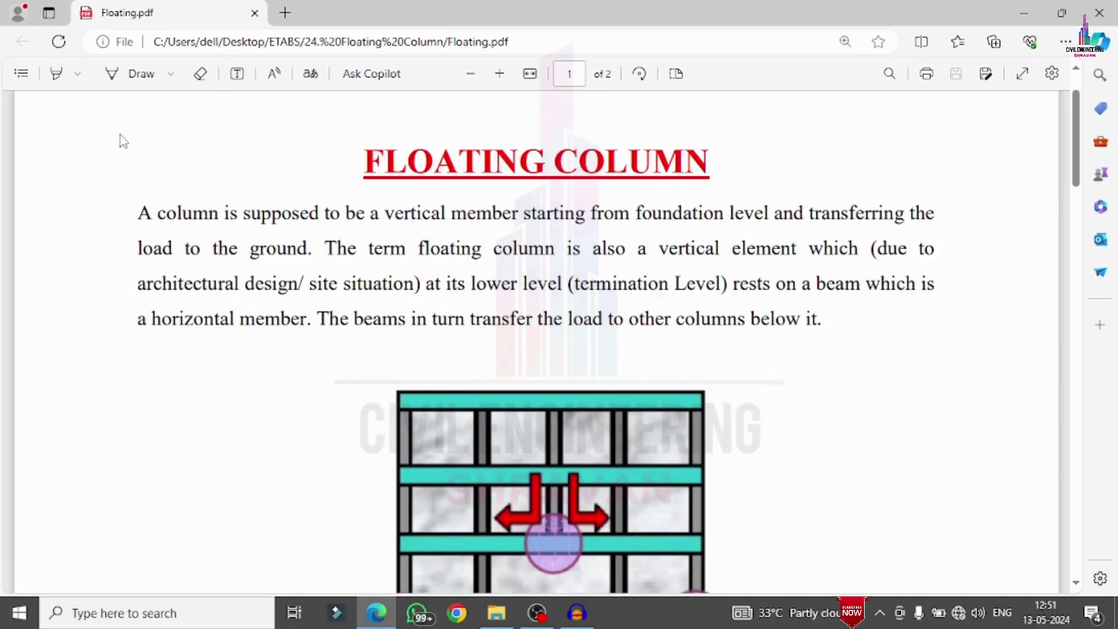
scroll(499, 432, "down", 2)
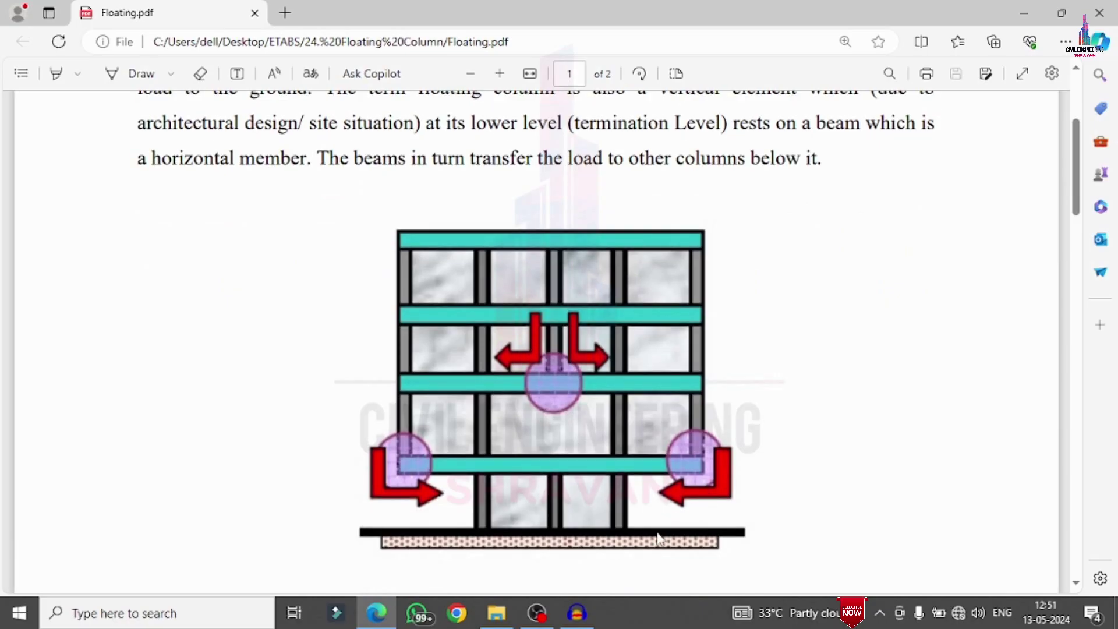
Step: With the red pen, draw circled numbers 1 and 2 beside the building diagram and a tick across its upper floors
left_click(171, 73)
left_click(218, 169)
mouse_move(804, 233)
left_mouse_down()
mouse_move(805, 250)
mouse_move(819, 239)
mouse_move(812, 257)
mouse_move(801, 232)
left_mouse_up()
mouse_move(807, 322)
left_mouse_down()
mouse_move(812, 347)
mouse_move(838, 322)
mouse_move(787, 335)
mouse_move(812, 359)
mouse_move(843, 343)
mouse_move(835, 310)
left_mouse_up()
mouse_move(466, 363)
left_mouse_down()
mouse_move(494, 378)
mouse_move(609, 305)
left_mouse_up()
scroll(588, 338, "down", 3)
scroll(592, 333, "up", 2)
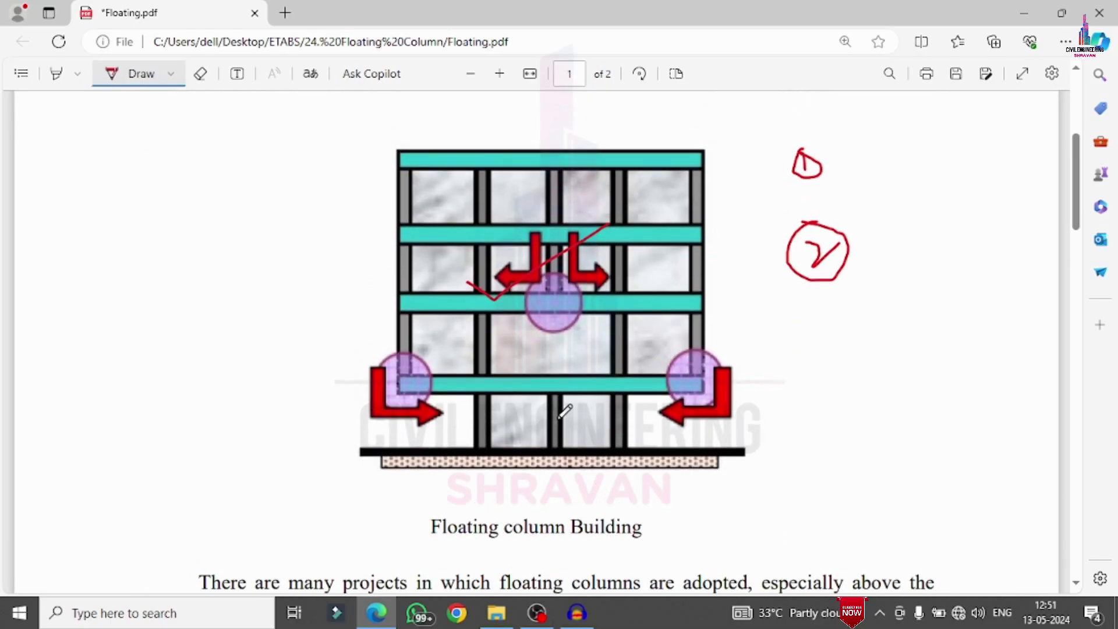
Step: Sketch a rectangular plan grid below the building diagram with three vertical and two horizontal inner lines
scroll(551, 437, "down", 3)
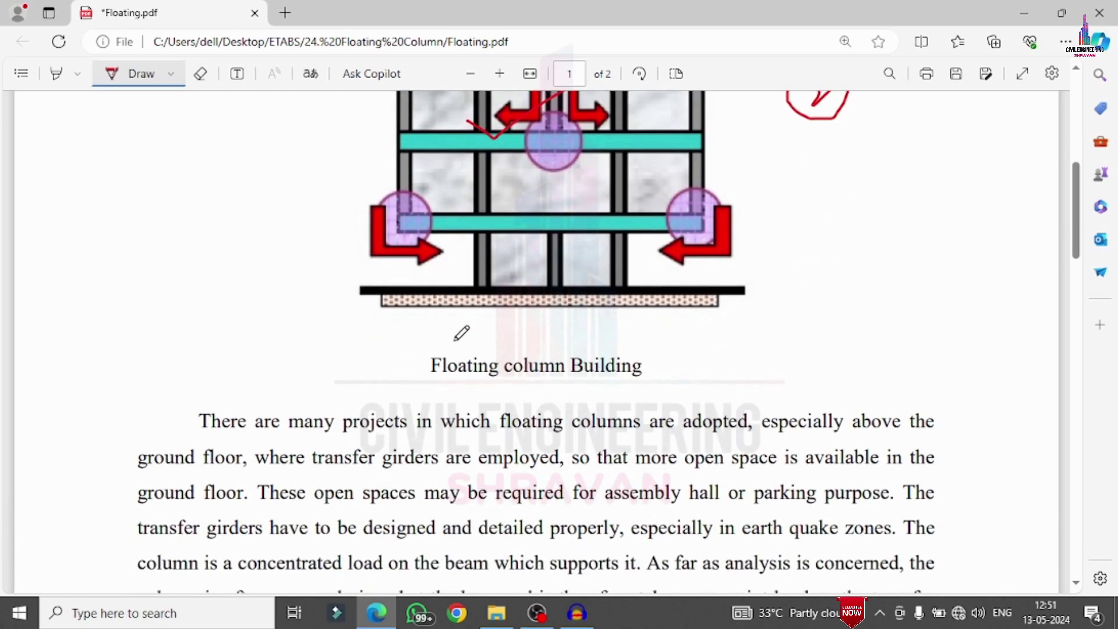
mouse_move(399, 336)
left_mouse_down()
mouse_move(412, 557)
mouse_move(740, 516)
mouse_move(750, 429)
mouse_move(740, 322)
mouse_move(391, 341)
left_mouse_up()
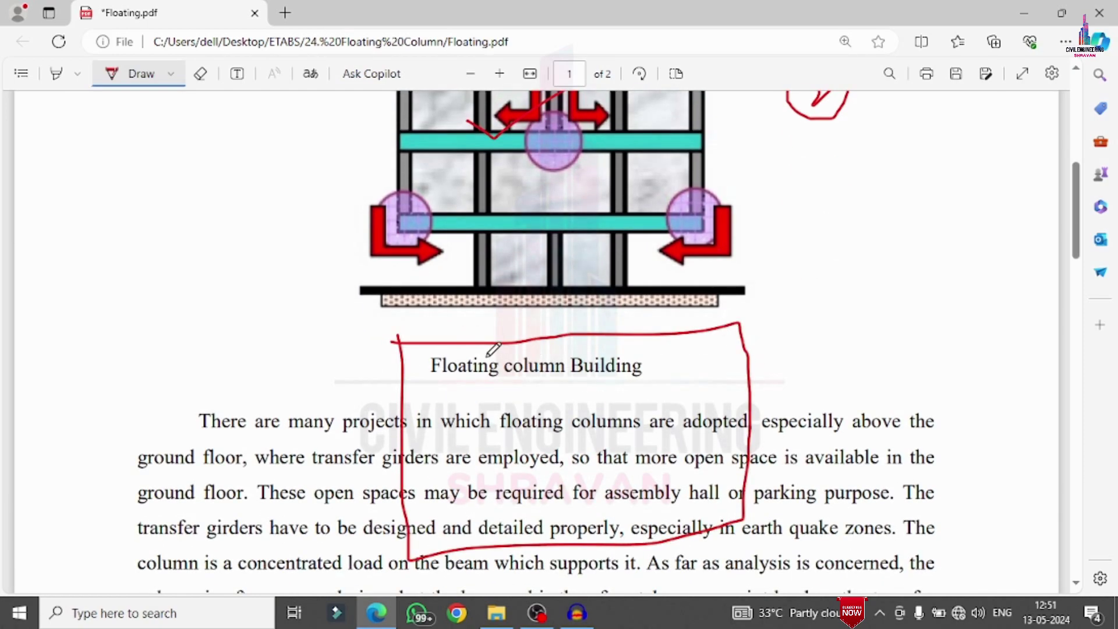
left_click_drag(483, 344, 484, 532)
left_click_drag(562, 338, 581, 538)
left_click_drag(632, 342, 634, 540)
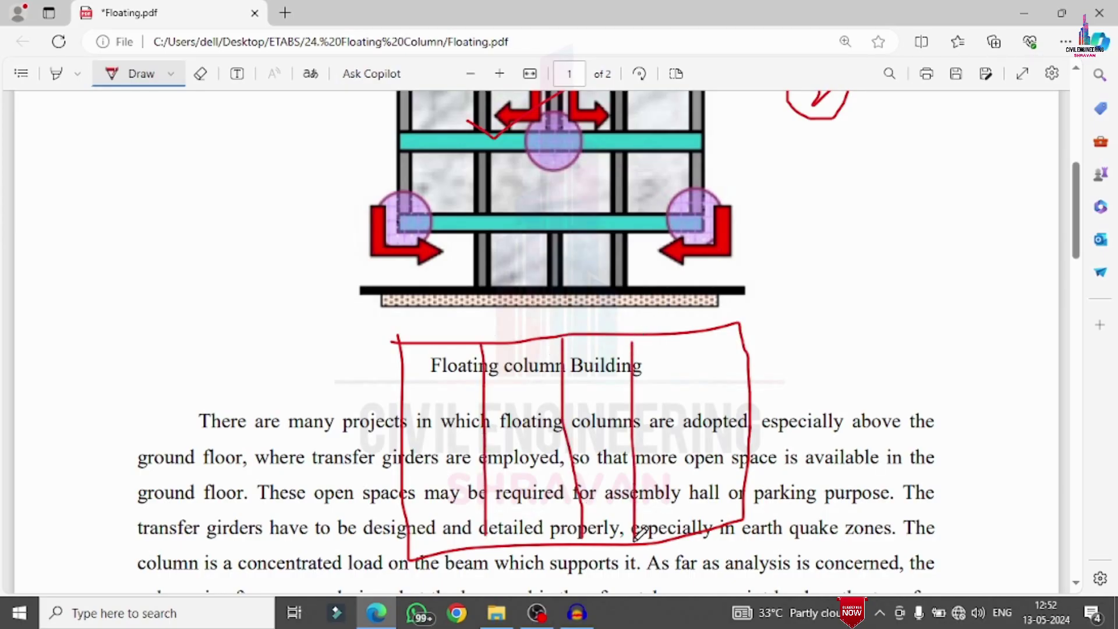
left_click_drag(398, 388, 752, 382)
left_click_drag(393, 471, 796, 451)
Step: Mark the sketched grid's left-edge joints and an arrow to the diagram's right floating column in red, and two interior joints in black
mouse_move(387, 326)
left_mouse_down()
mouse_move(398, 368)
mouse_move(399, 332)
mouse_move(381, 346)
mouse_move(408, 413)
mouse_move(402, 381)
mouse_move(387, 471)
mouse_move(415, 454)
mouse_move(400, 446)
mouse_move(409, 560)
left_mouse_up()
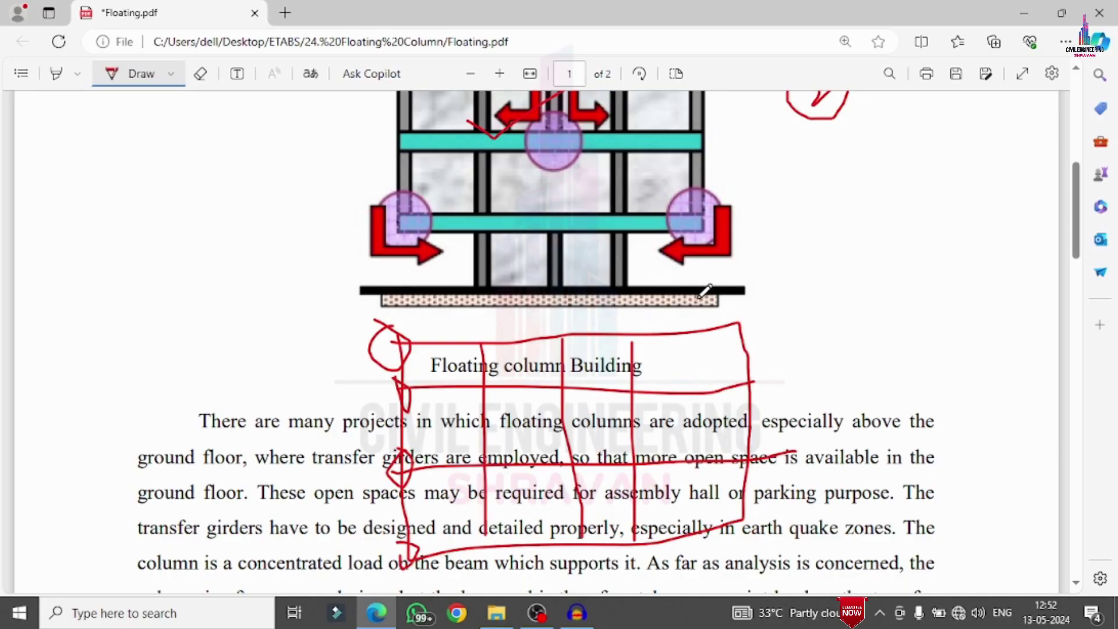
mouse_move(760, 388)
left_mouse_down()
mouse_move(810, 321)
mouse_move(735, 245)
mouse_move(748, 245)
mouse_move(737, 273)
left_mouse_up()
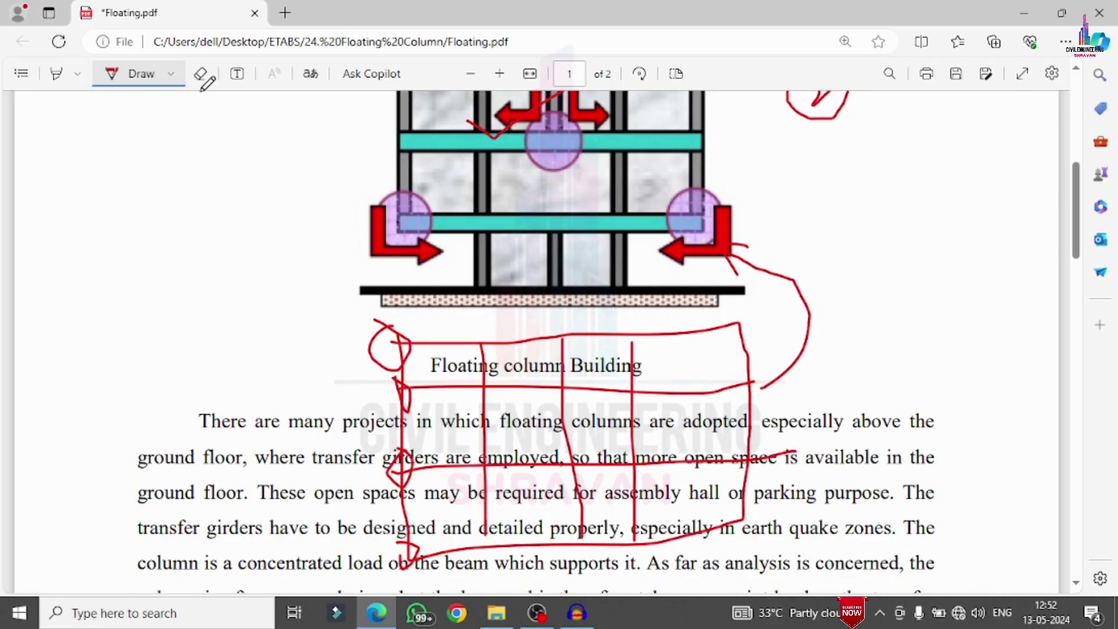
left_click(171, 74)
left_click(187, 137)
mouse_move(558, 371)
left_mouse_down()
mouse_move(580, 396)
mouse_move(574, 373)
left_mouse_up()
left_click_drag(589, 450, 574, 482)
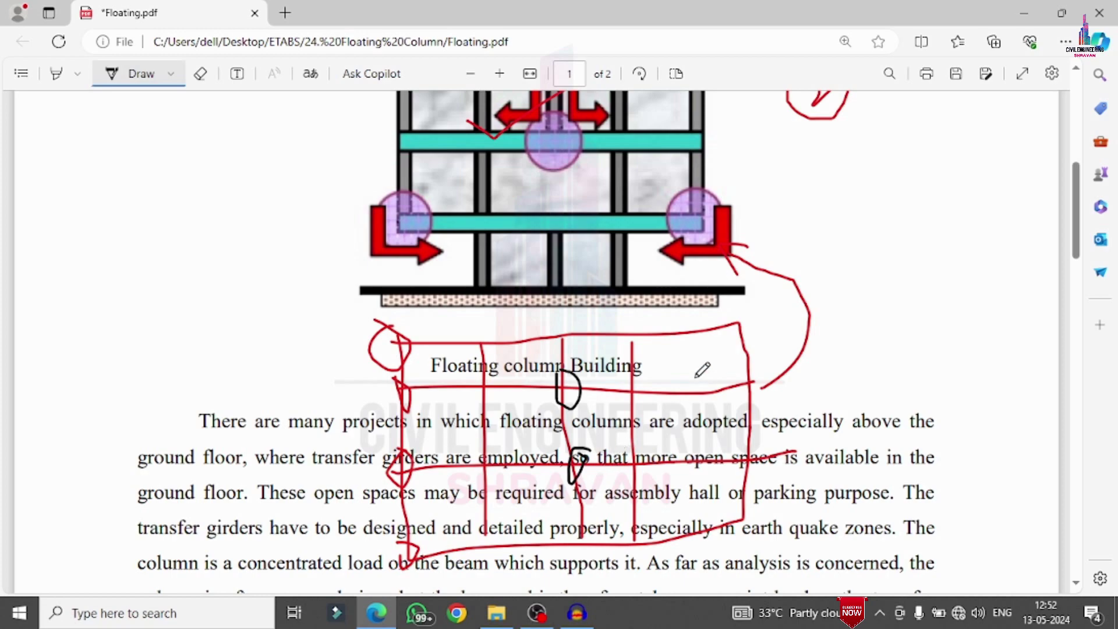
Step: Examine the floating column diagram, the explanatory text and the photos of floating column buildings on page 2
scroll(703, 368, "up", 4)
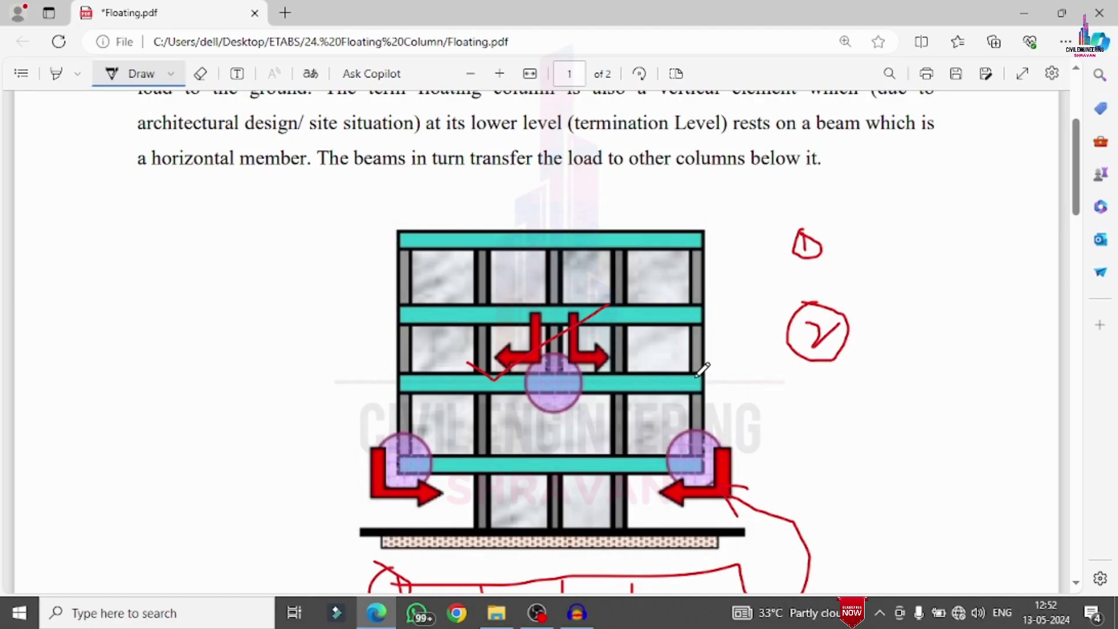
scroll(702, 369, "down", 1)
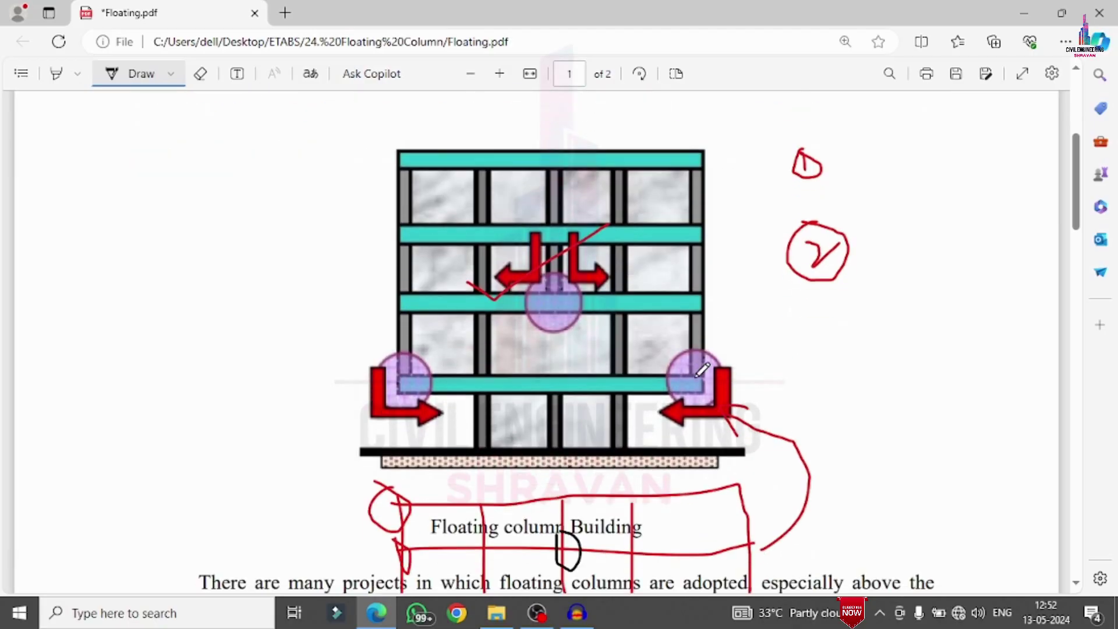
scroll(583, 495, "down", 4)
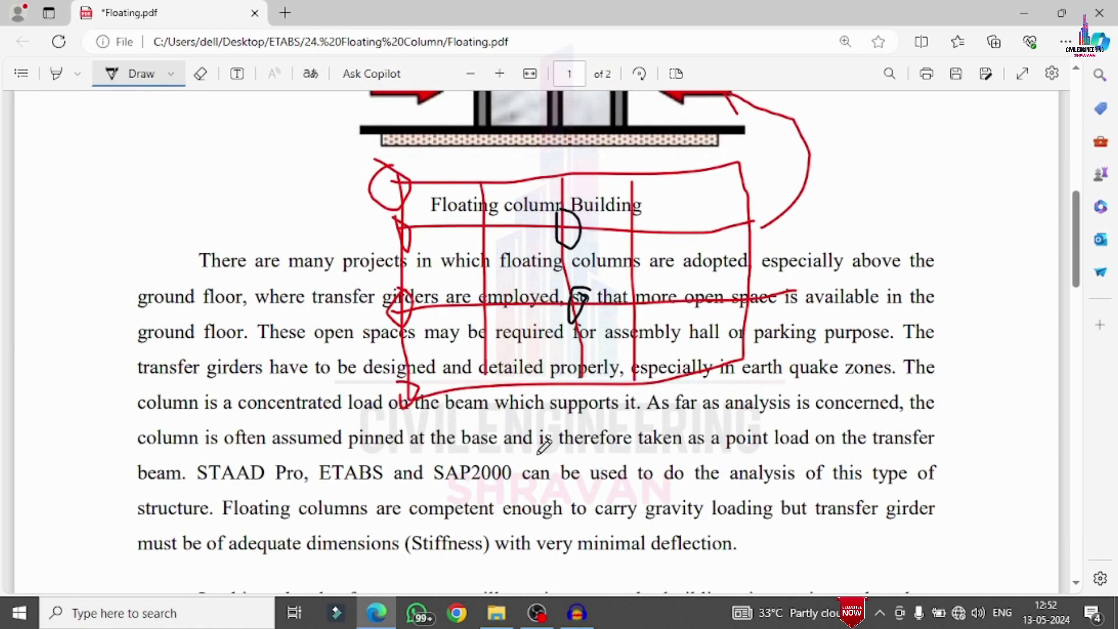
scroll(543, 446, "up", 3)
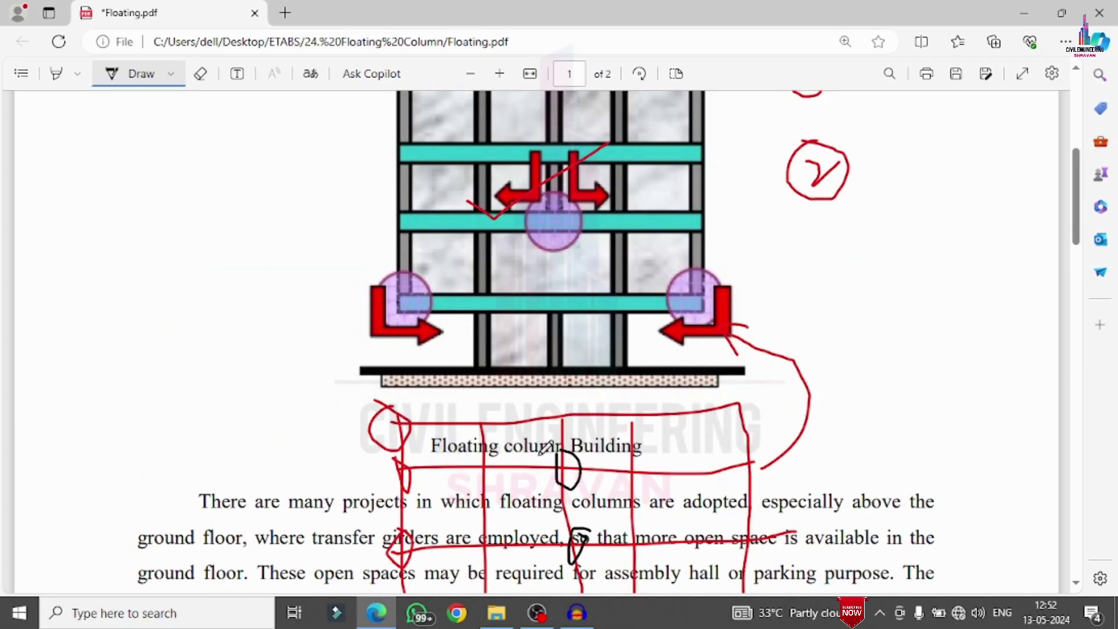
scroll(545, 449, "up", 3)
scroll(539, 473, "down", 1)
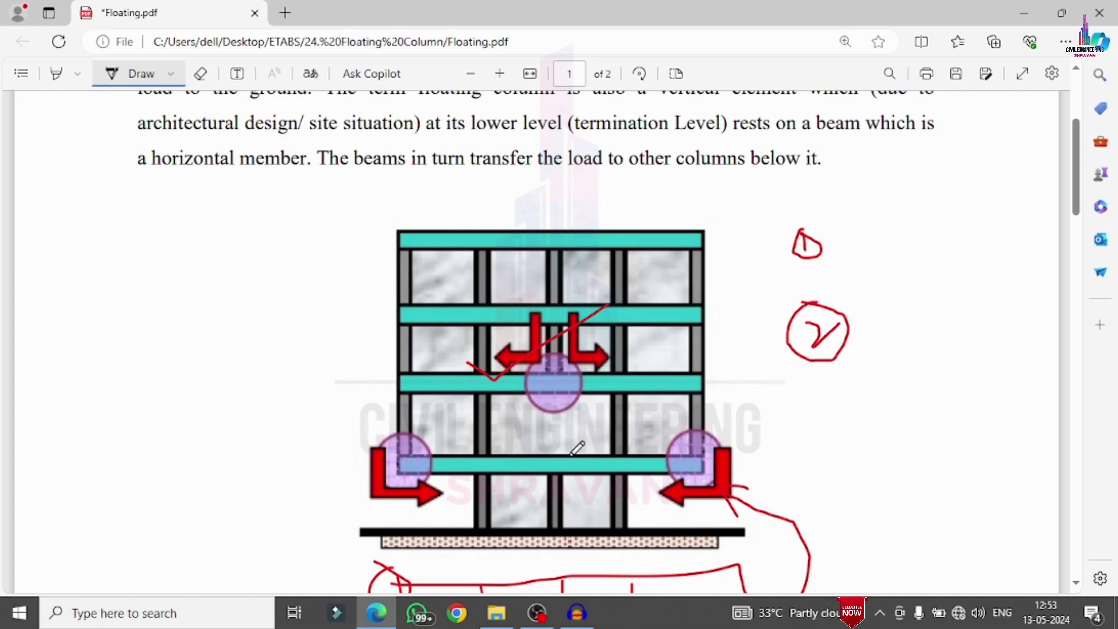
scroll(577, 448, "down", 20)
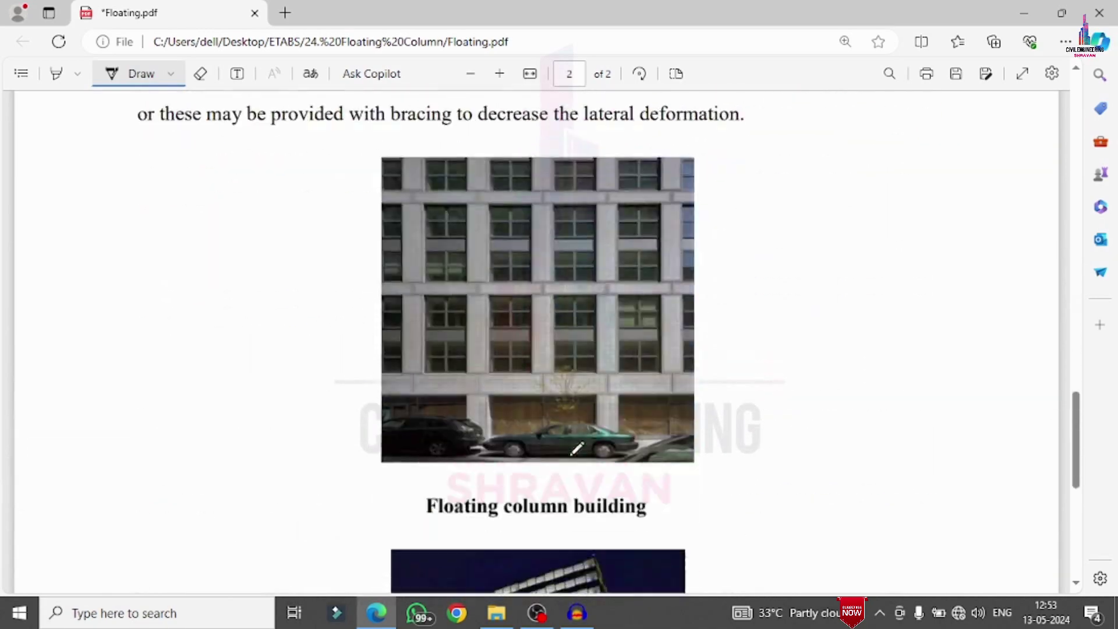
scroll(600, 491, "down", 5)
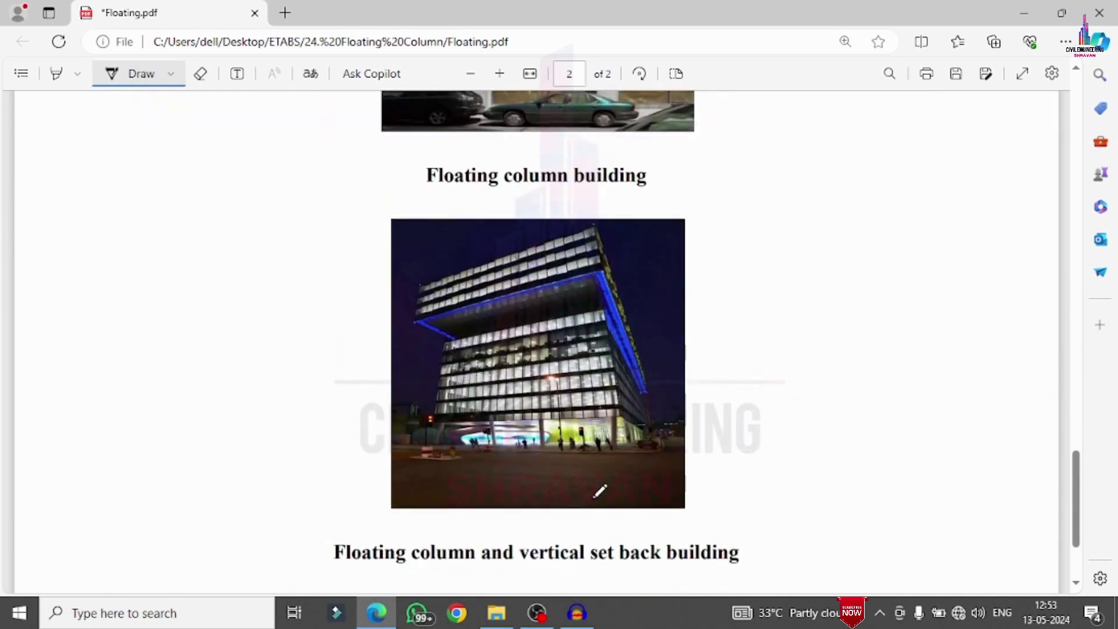
scroll(600, 491, "up", 6)
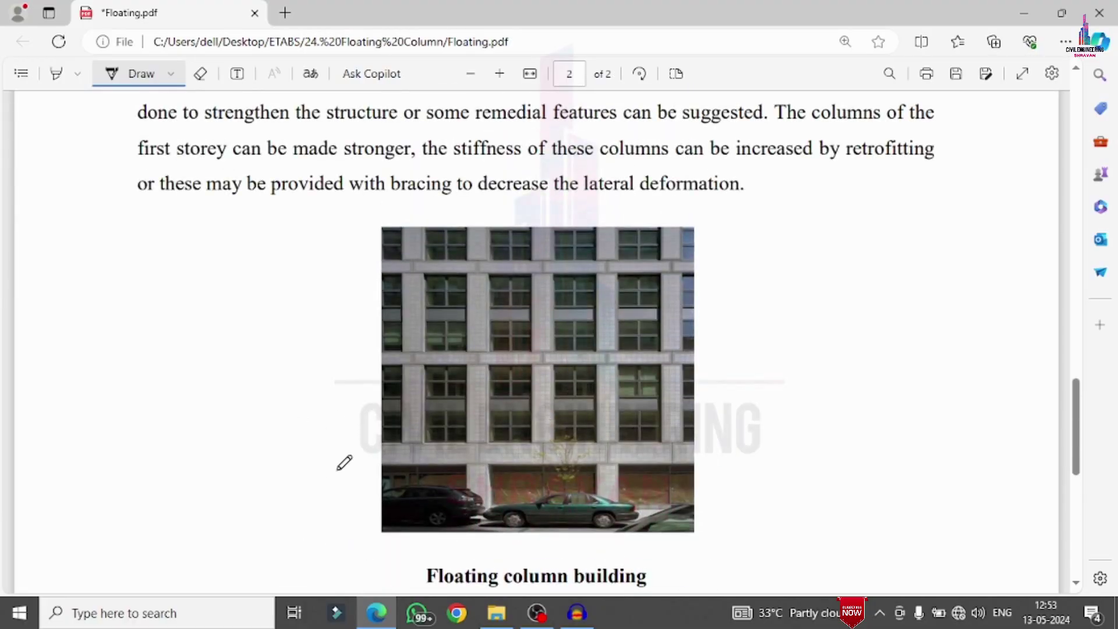
scroll(544, 392, "down", 6)
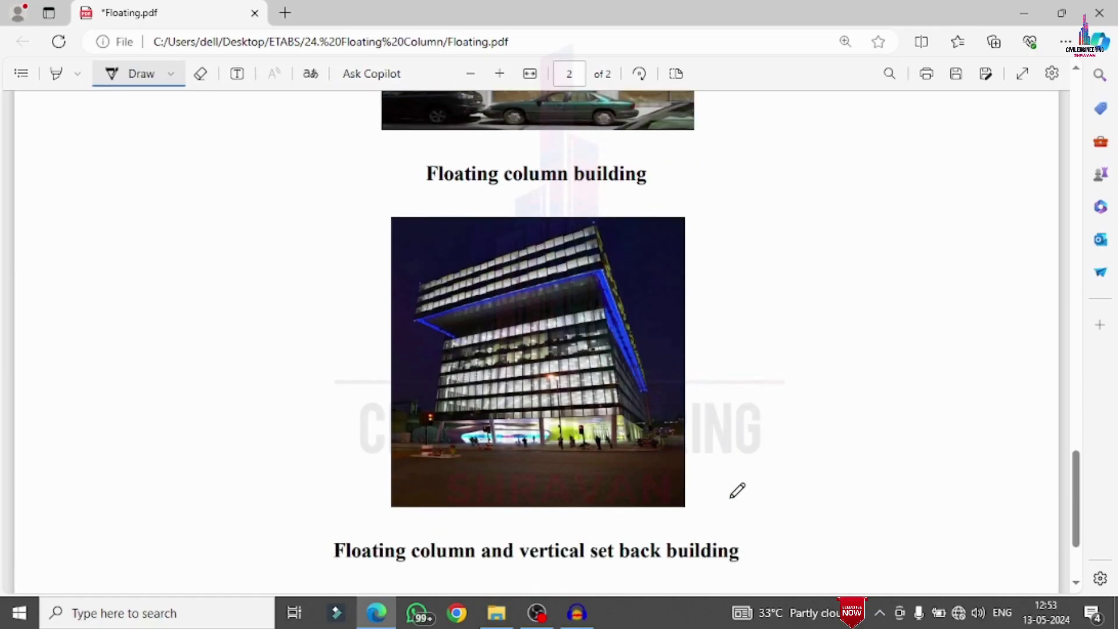
left_click_drag(719, 382, 856, 284)
scroll(757, 419, "up", 15)
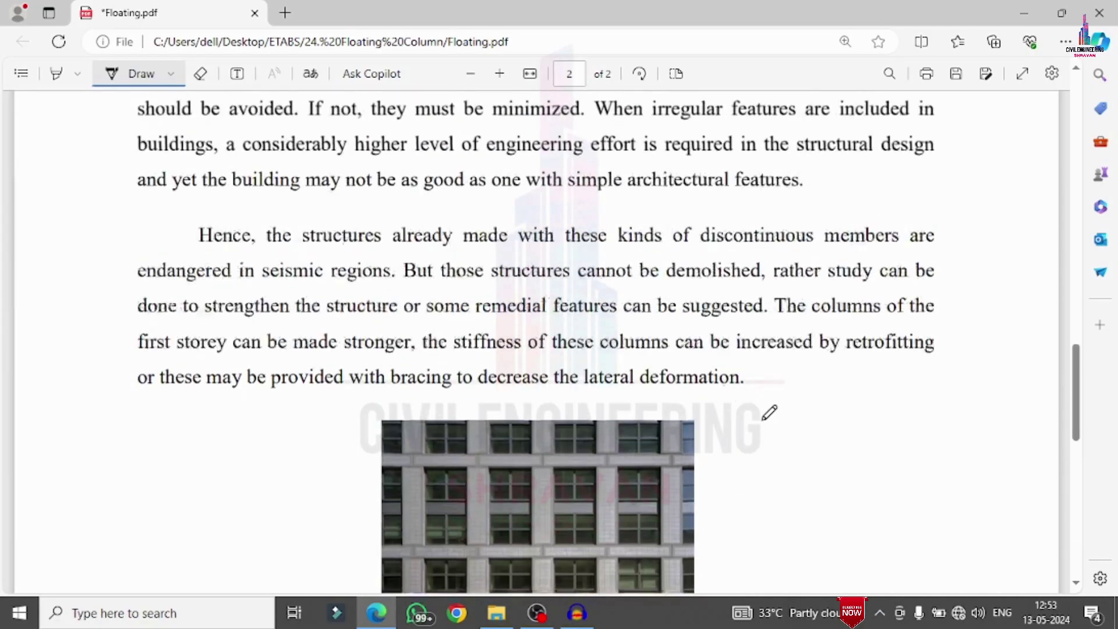
scroll(770, 414, "up", 6)
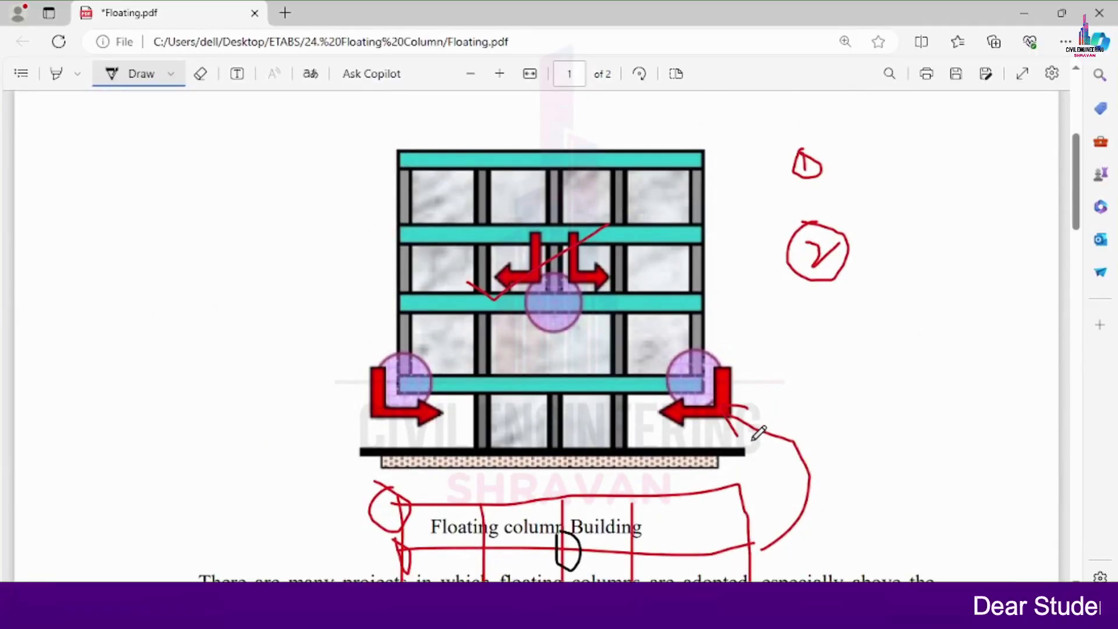
Step: Start ETABS 18 and initialize a new model with built-in Metric SI units, Indian steel sections, IS 800:2007 and IS 456:2000
left_click(1038, 18)
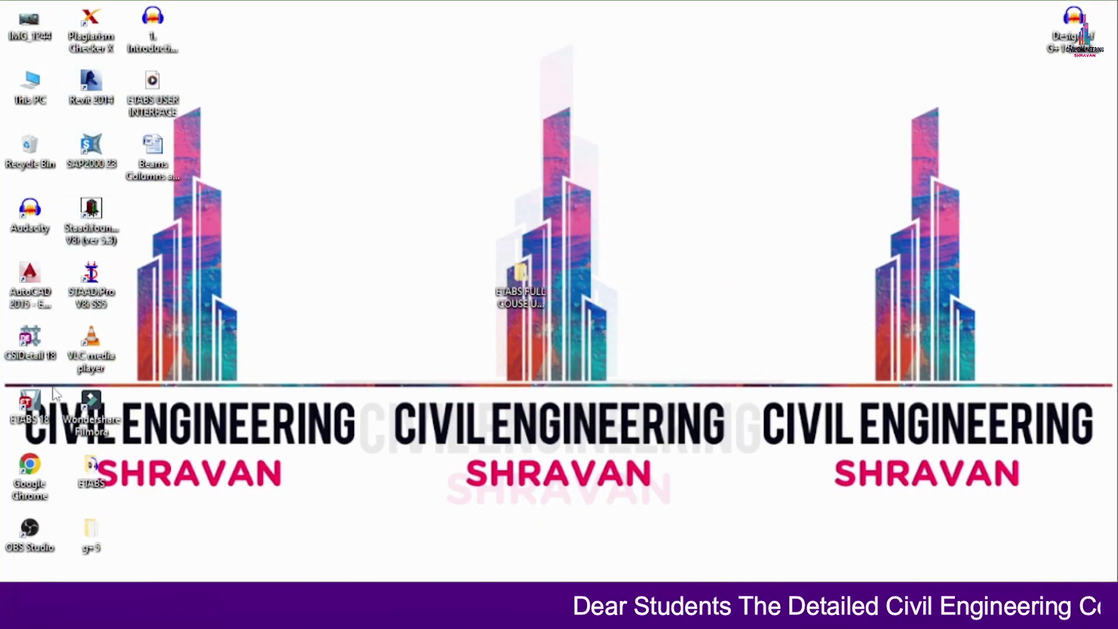
double_click(29, 407)
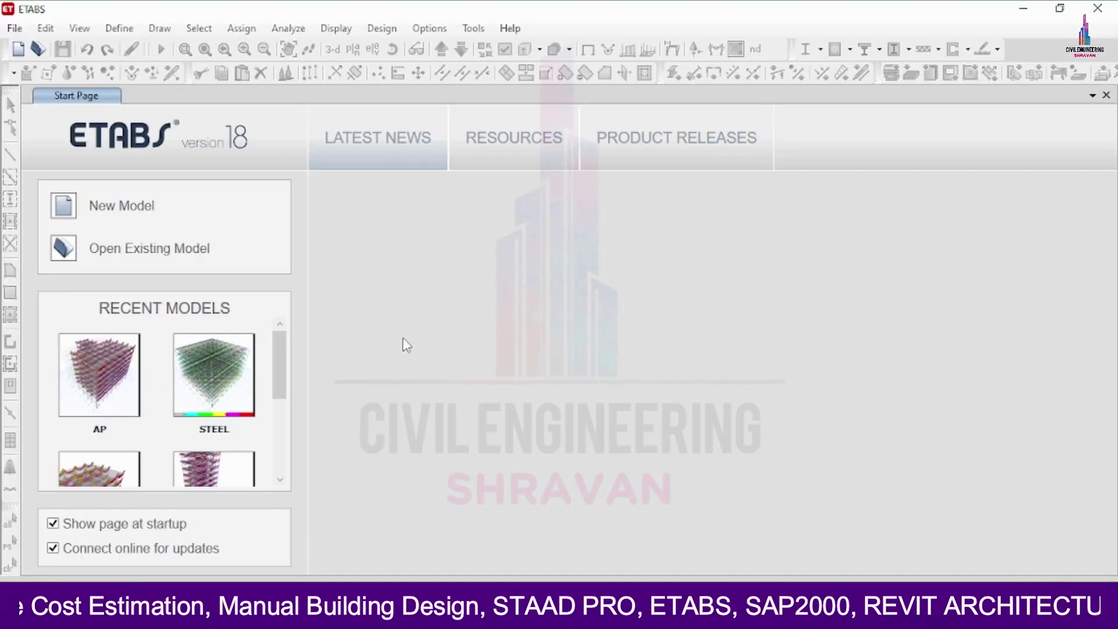
left_click(15, 29)
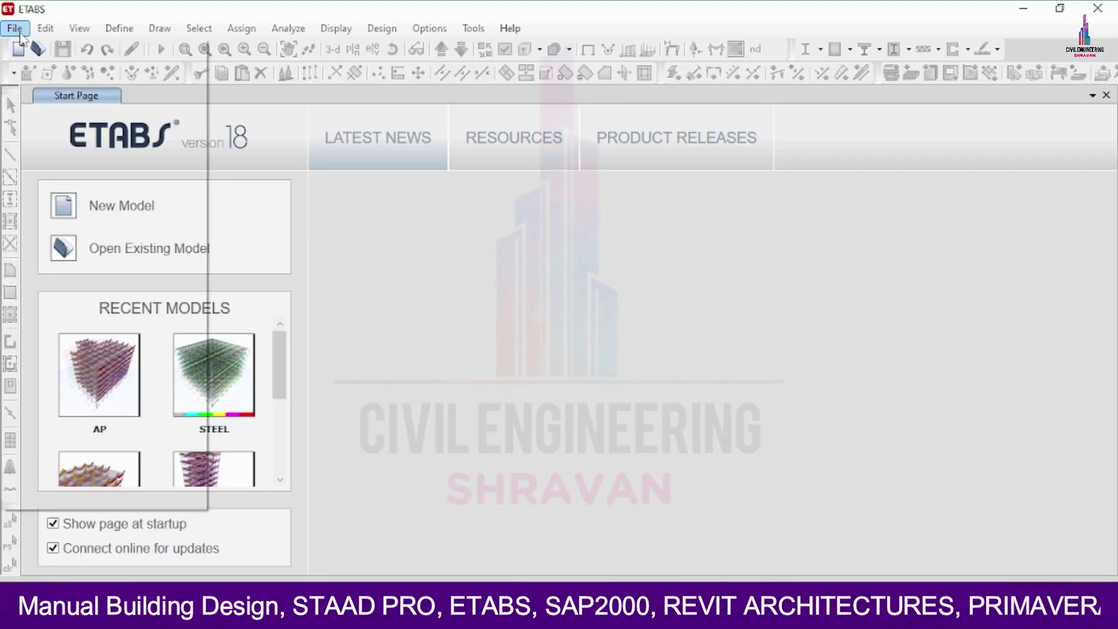
left_click(34, 49)
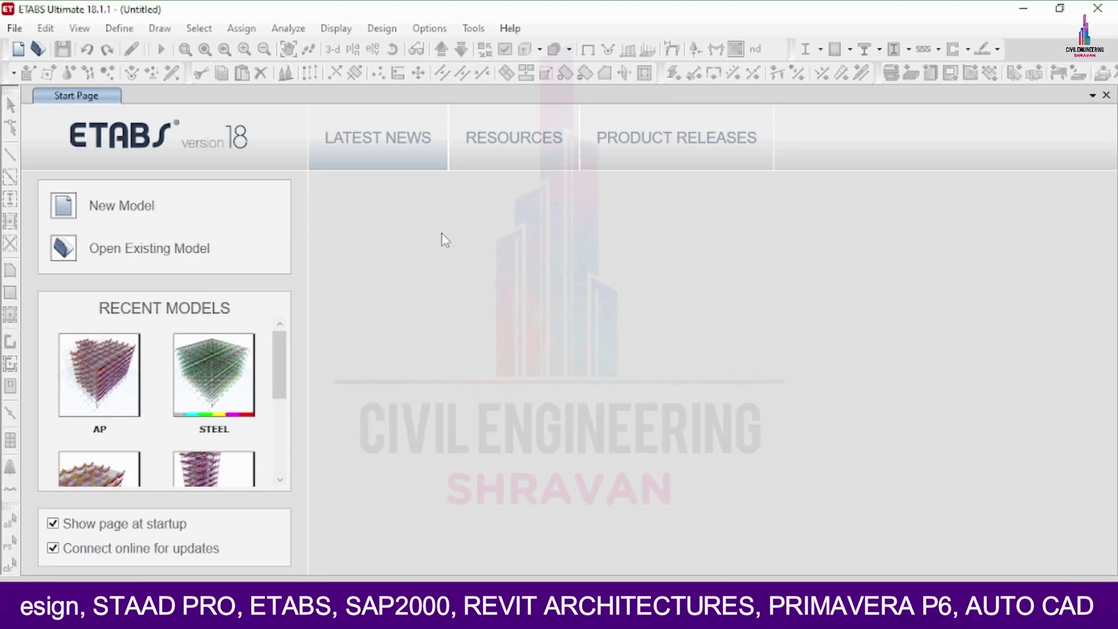
left_click(410, 266)
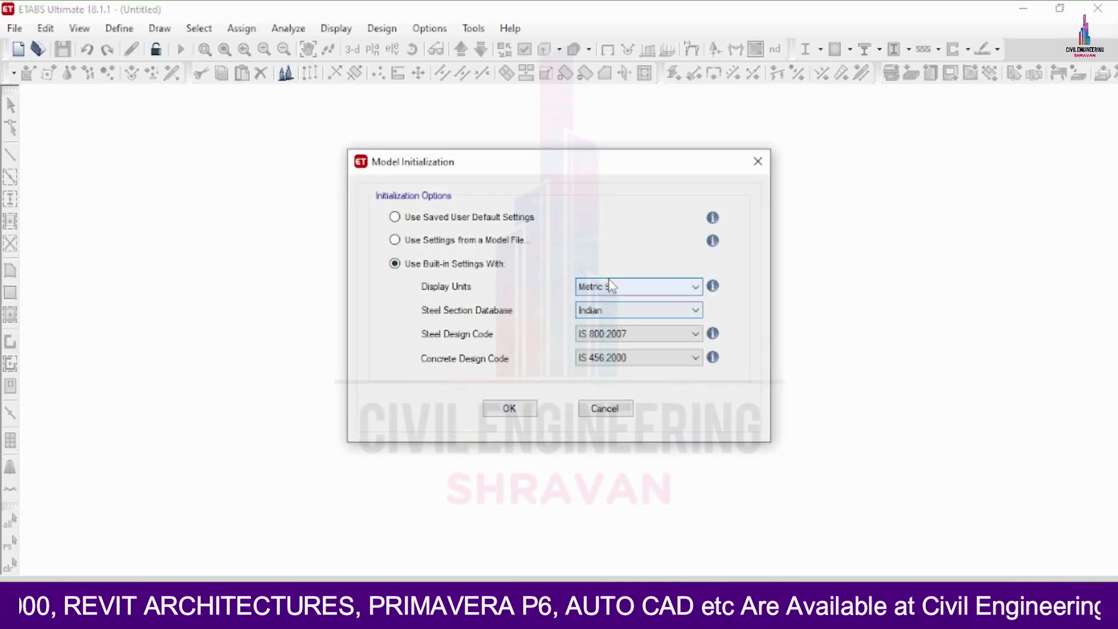
left_click(509, 409)
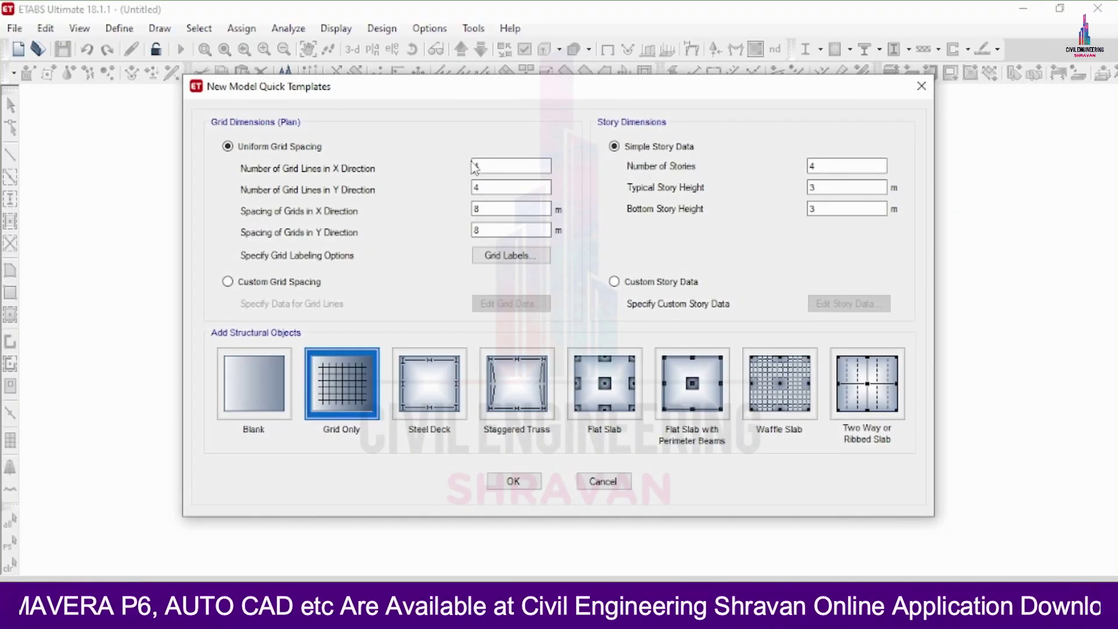
Step: Create a Grid Only model with 7 grid lines in X and Y, 4 m spacing both ways and 8 stories
type("7")
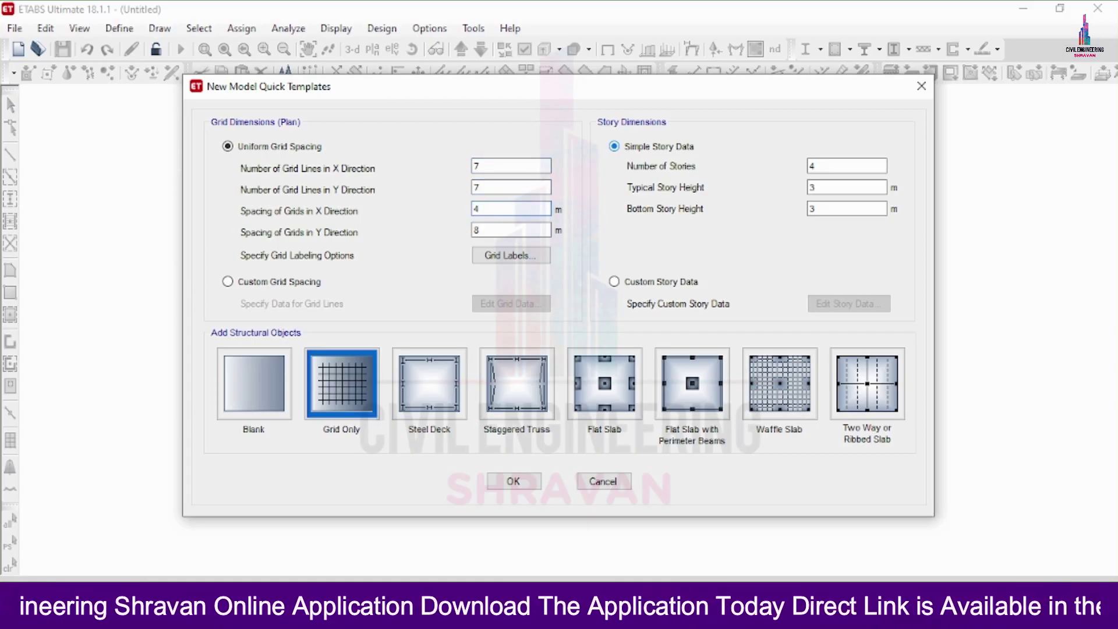
type("4")
key("Tab")
key("Tab")
key("Tab")
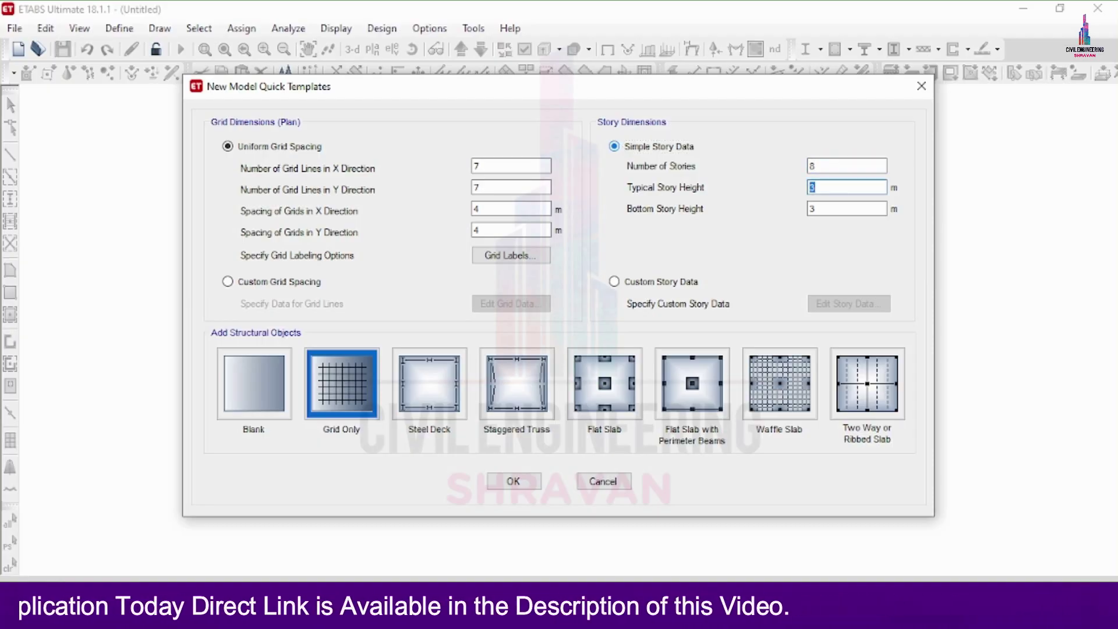
left_click(325, 383)
left_click(510, 483)
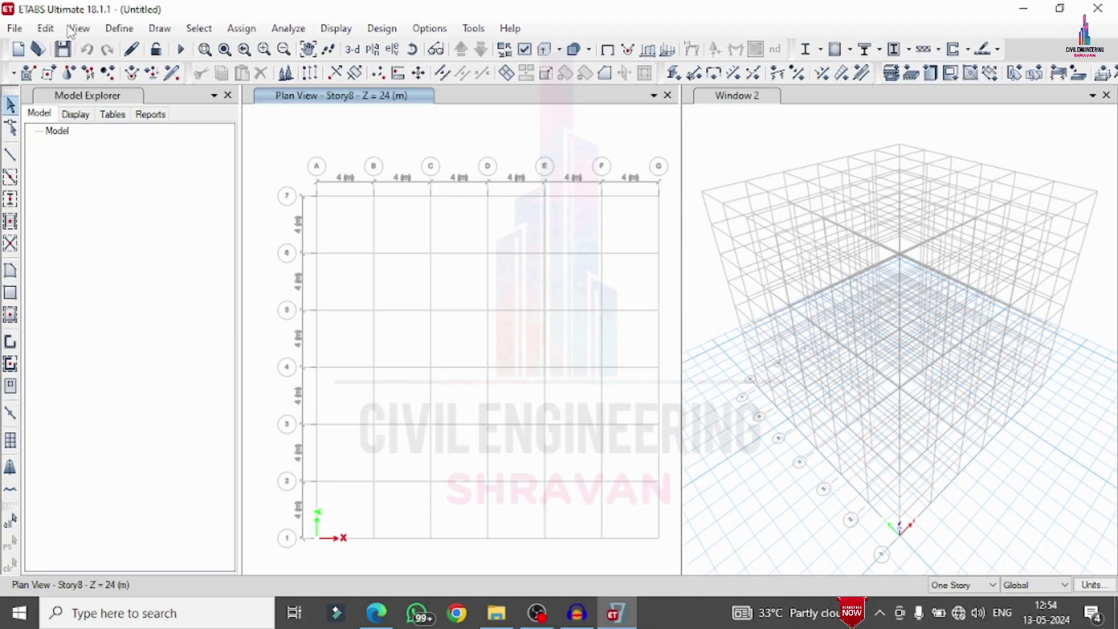
Step: Add an Indian standard concrete material of grade M30 to the material definitions
left_click(119, 28)
left_click(146, 48)
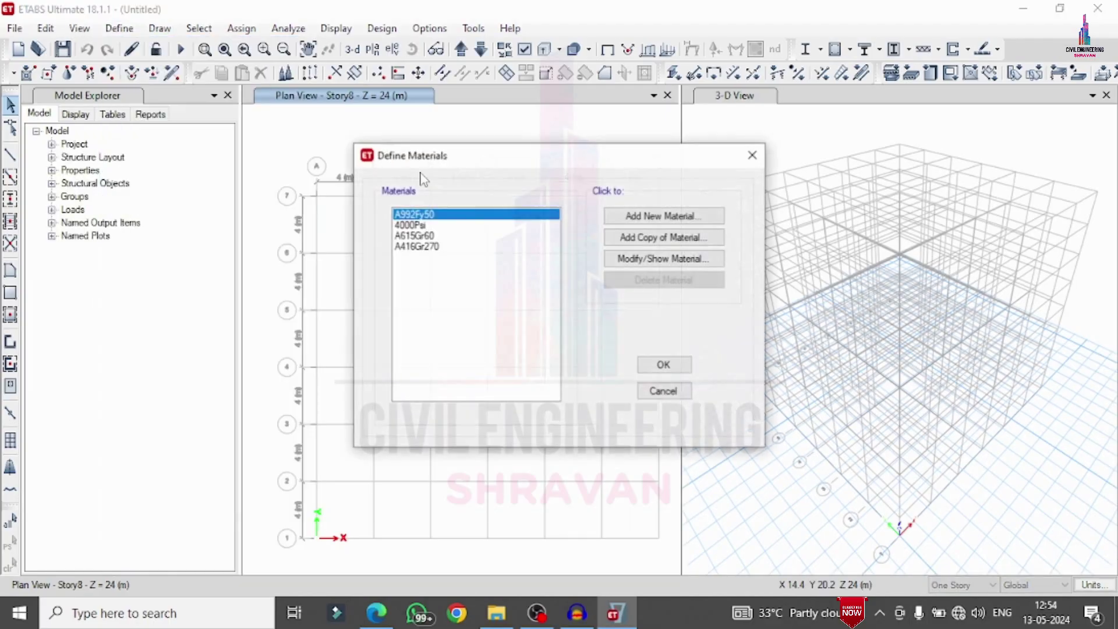
left_click(635, 216)
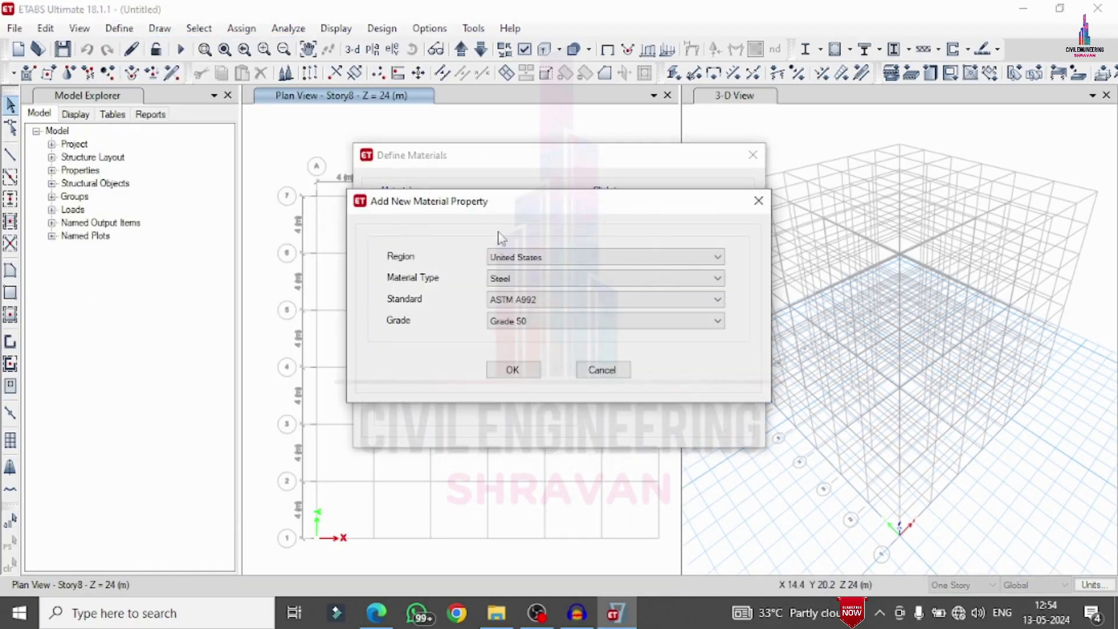
left_click(535, 258)
left_click(528, 298)
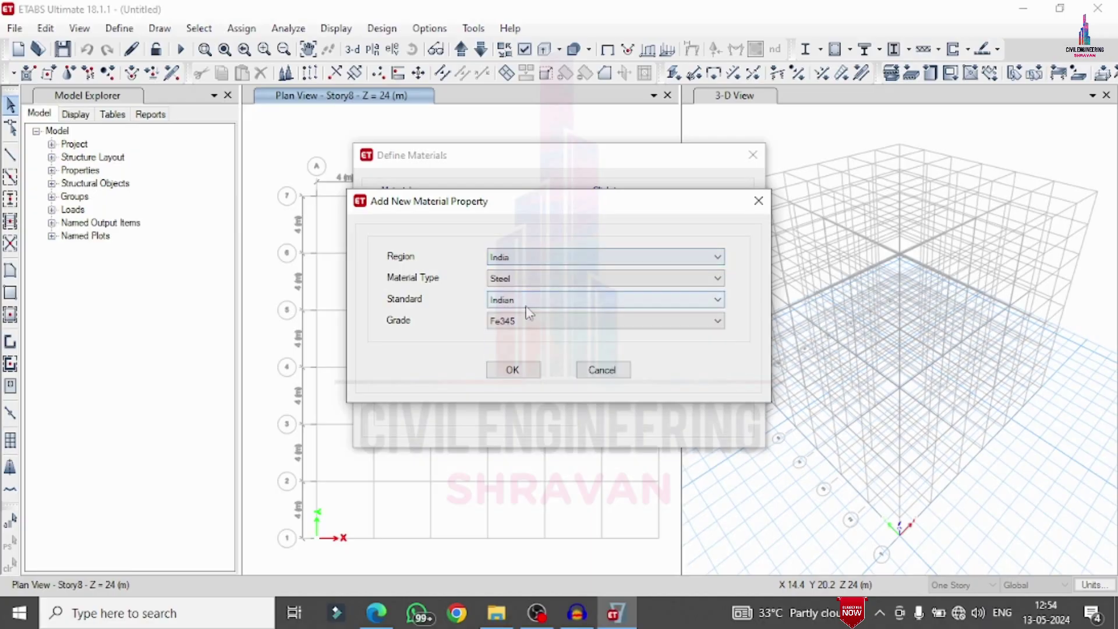
left_click(521, 279)
left_click(520, 304)
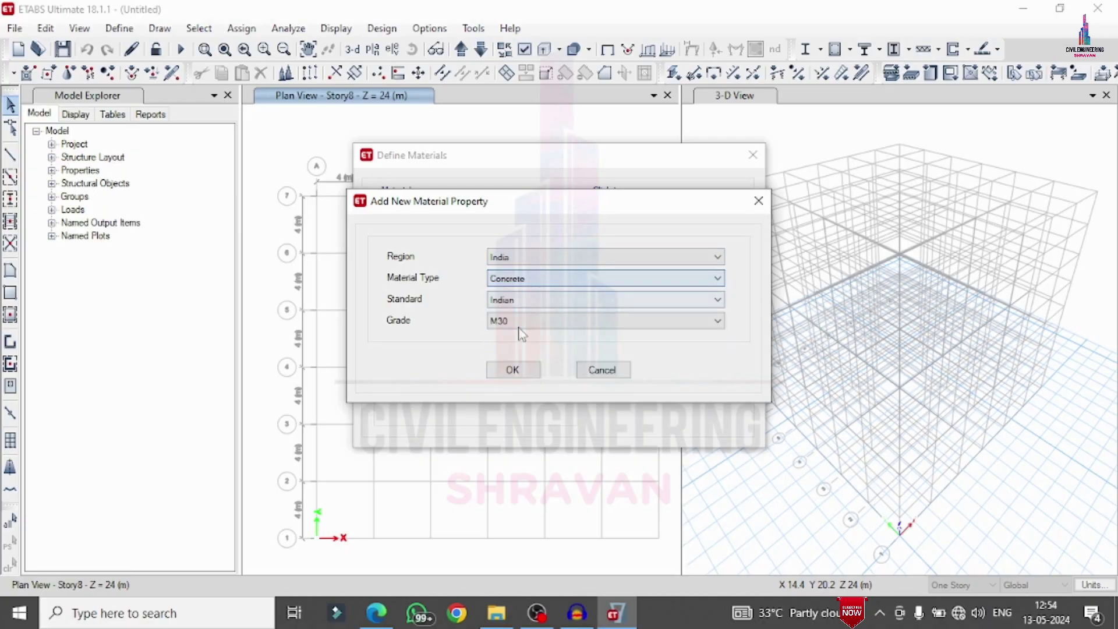
left_click(512, 369)
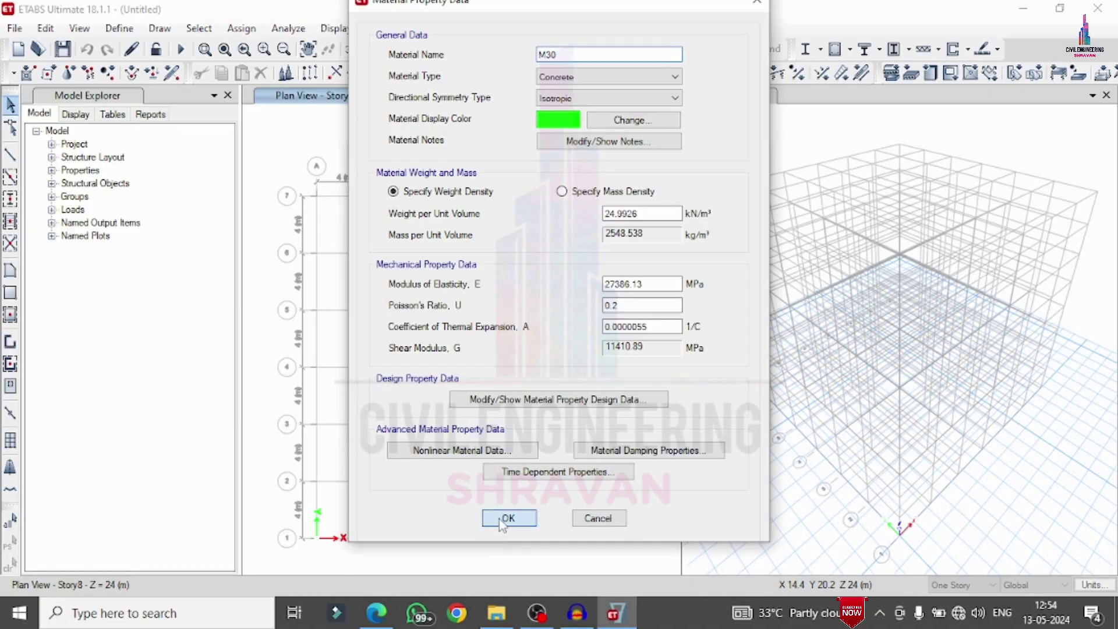
left_click(498, 519)
Step: Add an Indian rebar material of HYSD Grade 500 and accept the material definitions
left_click(662, 215)
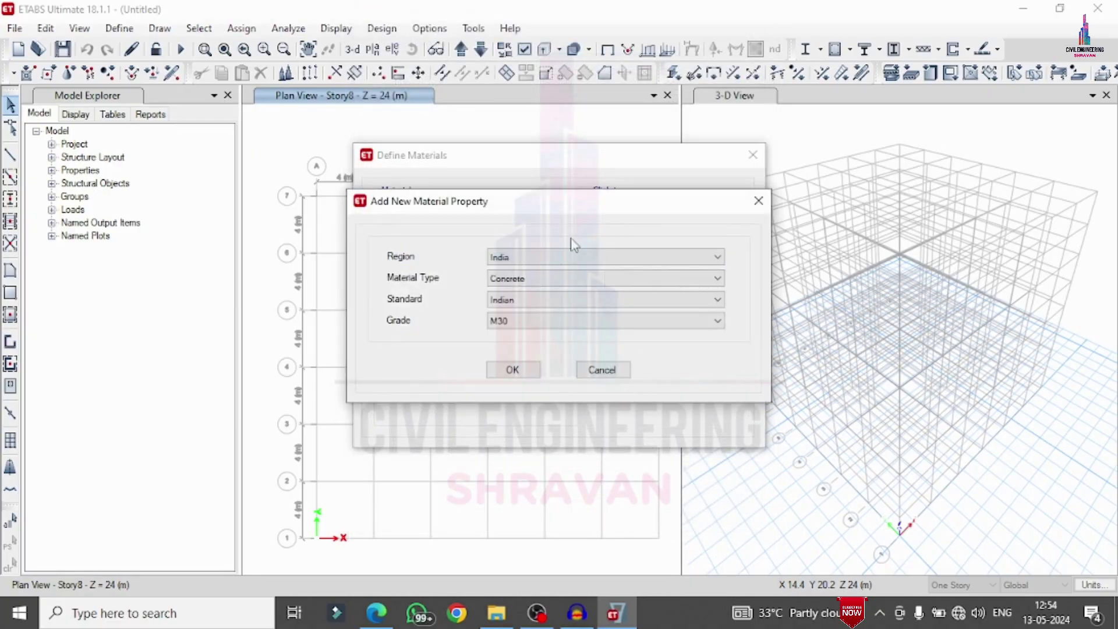
left_click(532, 284)
left_click(513, 334)
left_click(523, 322)
left_click(528, 357)
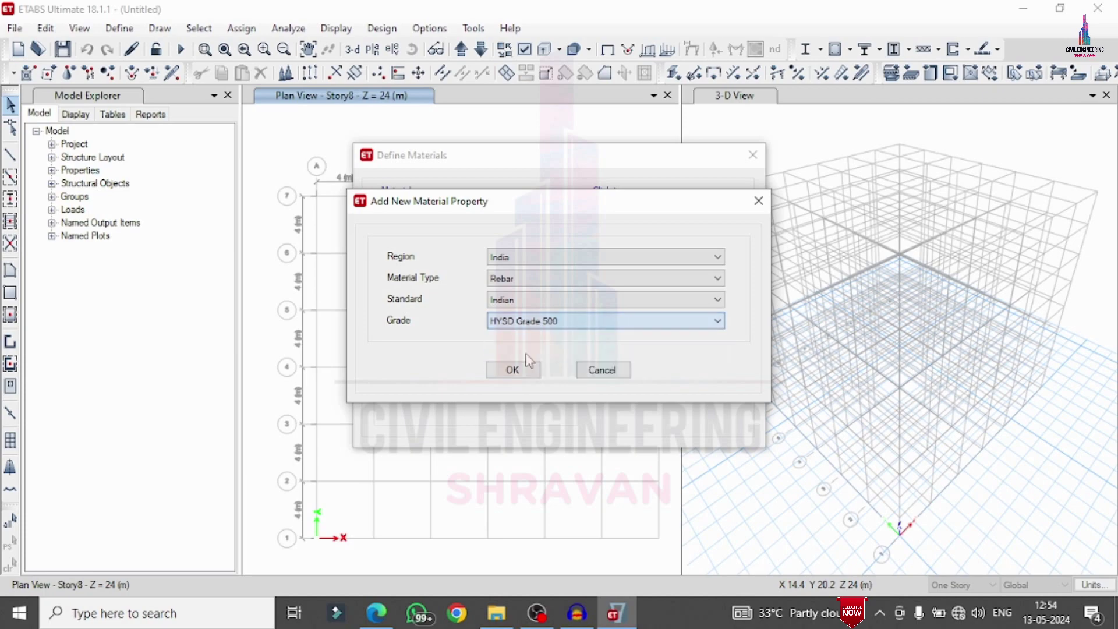
left_click(512, 373)
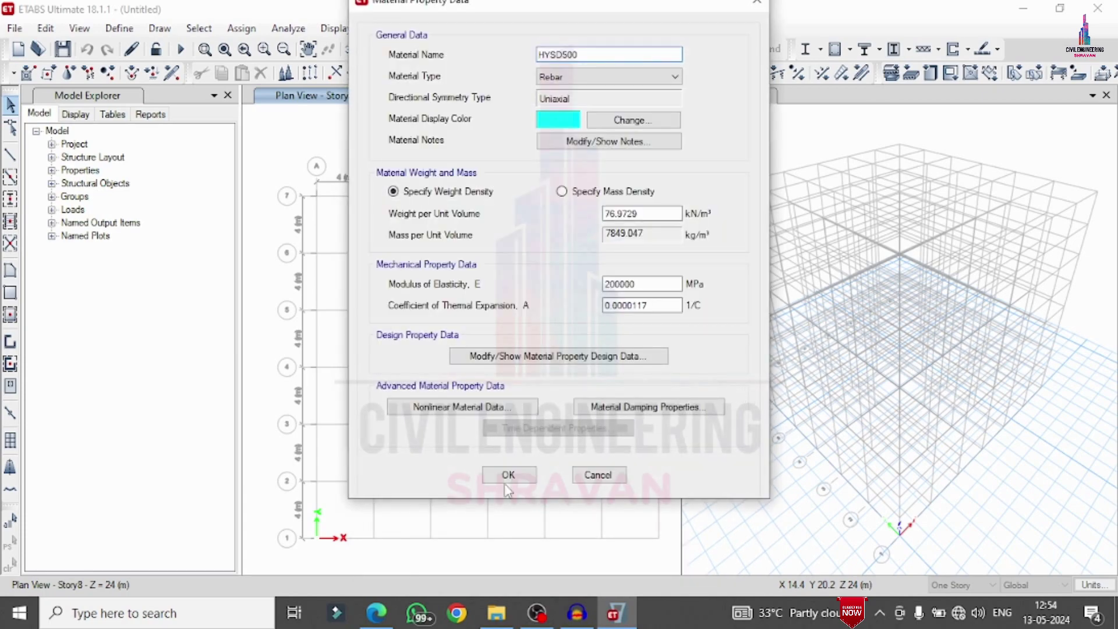
left_click(505, 479)
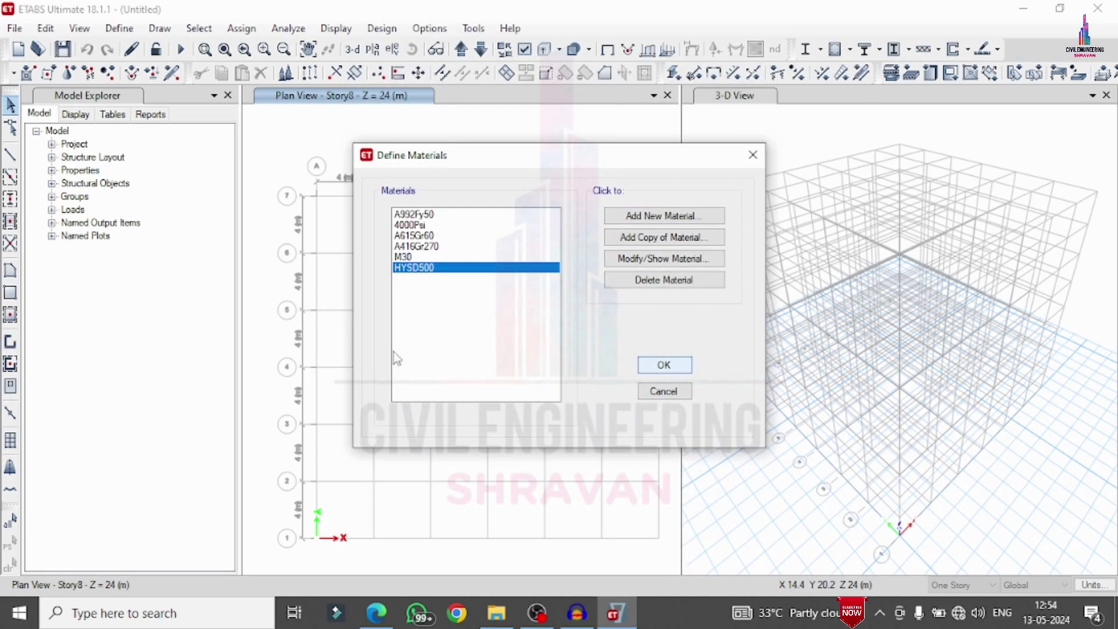
key("Return")
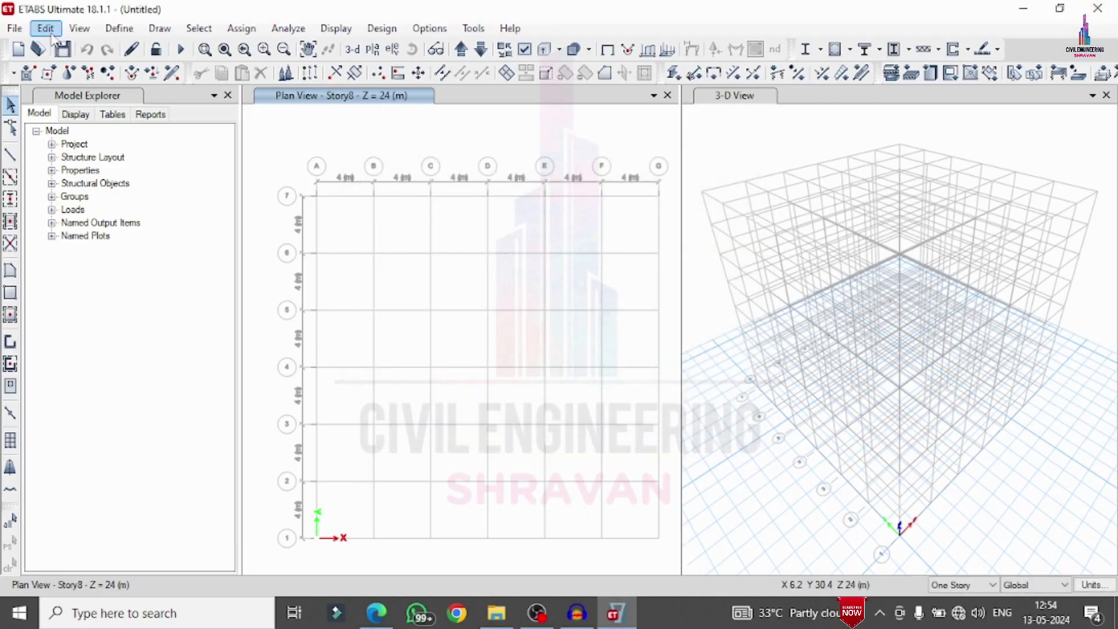
Step: Delete all the default frame section properties in bulk, leaving only ISLB600
left_click(119, 28)
mouse_move(151, 76)
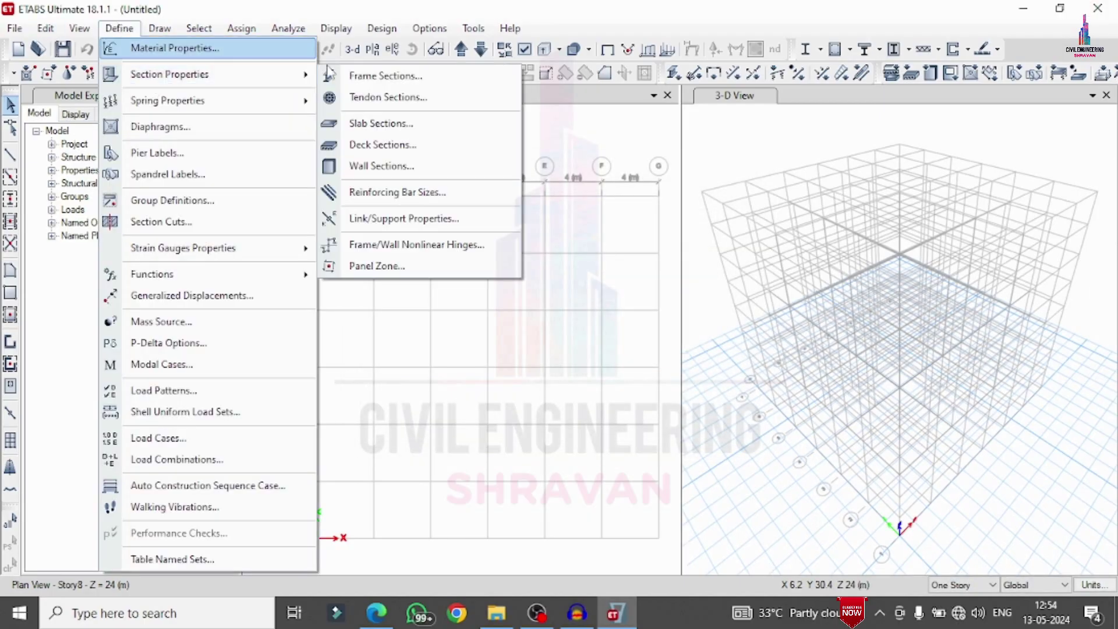
left_click(352, 75)
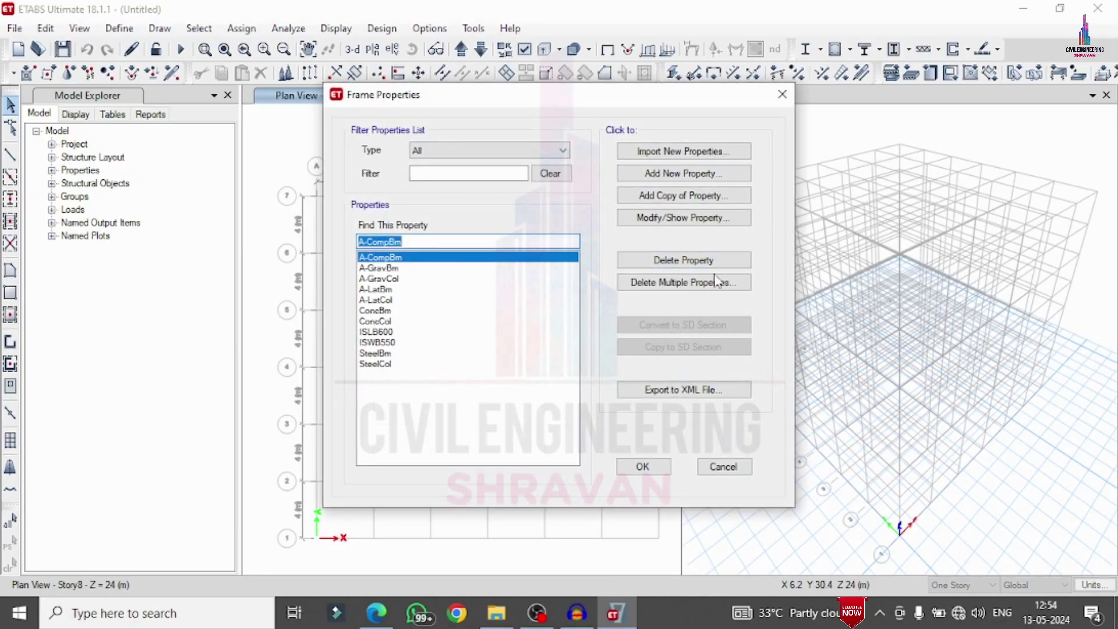
left_click(699, 293)
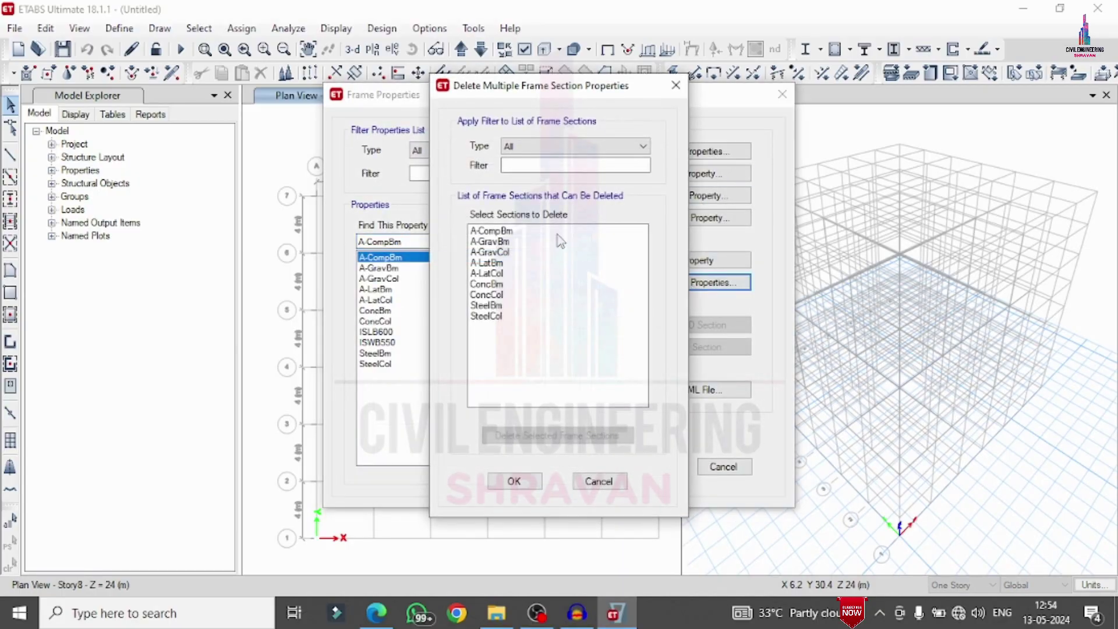
left_click_drag(556, 233, 556, 392)
left_click(542, 435)
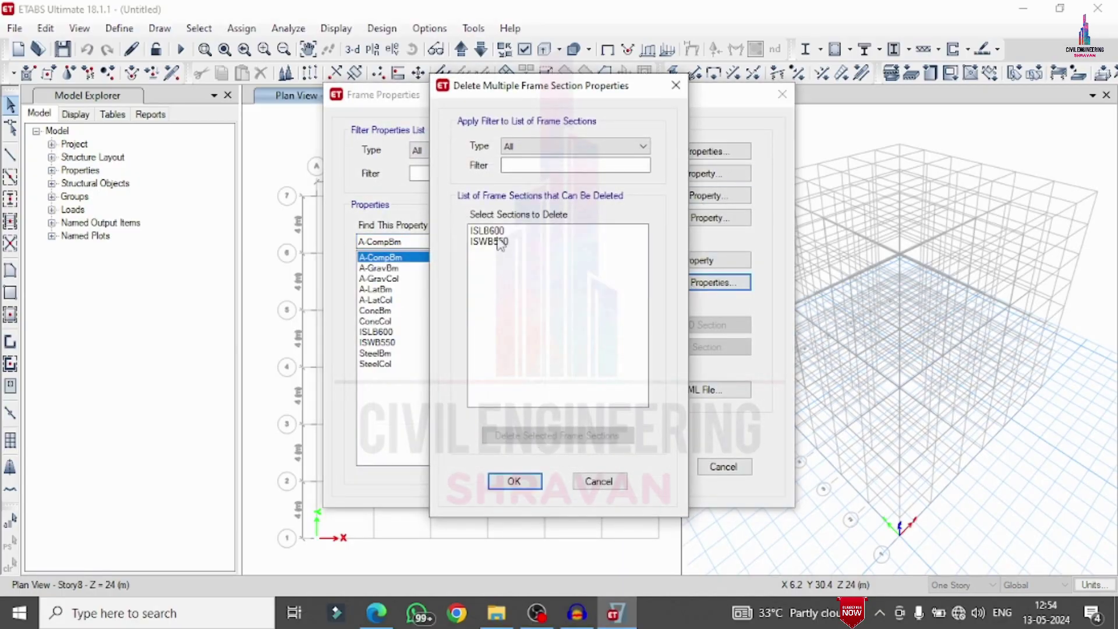
left_click_drag(489, 230, 514, 317)
left_click(554, 435)
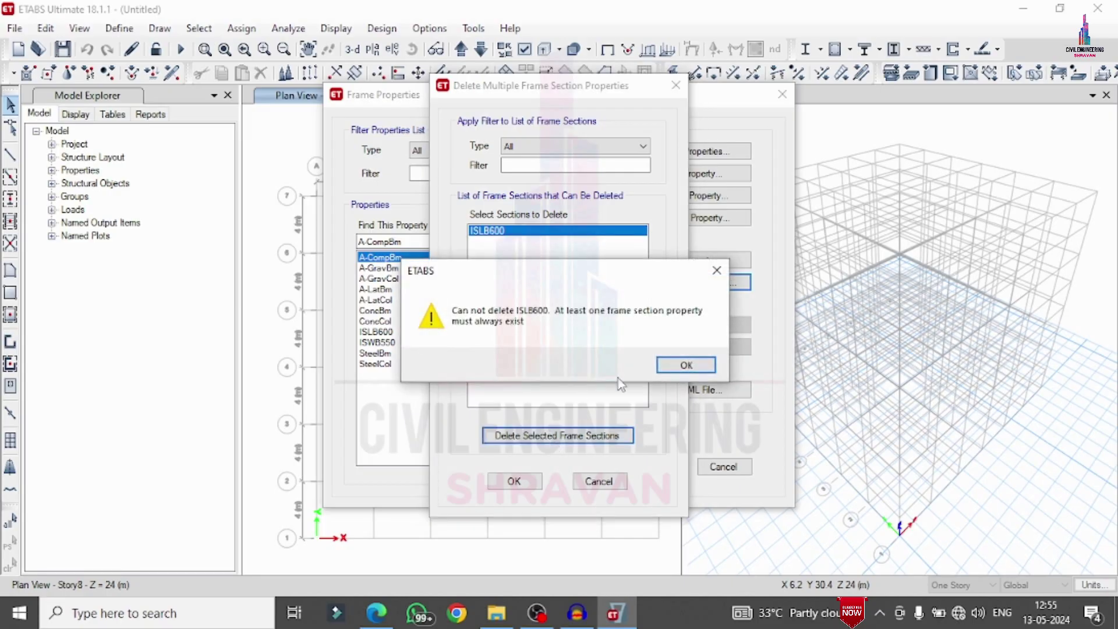
left_click(668, 365)
left_click(514, 480)
Step: Add a rectangular concrete frame section named c in M30, 460 mm deep and 460 mm wide
left_click(719, 173)
left_click(281, 266)
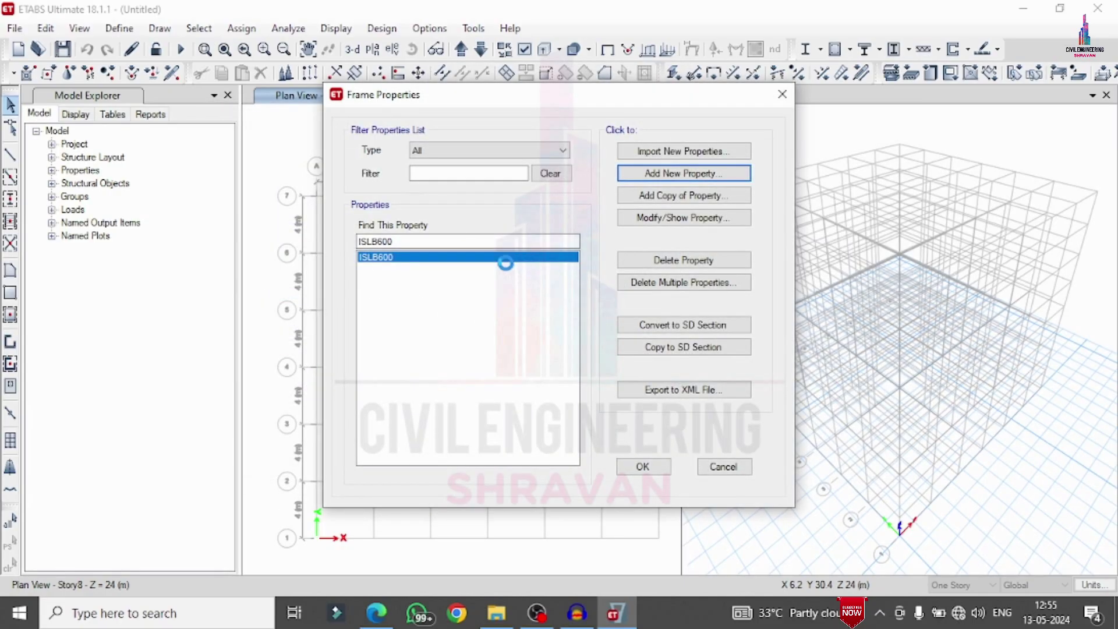
type("c")
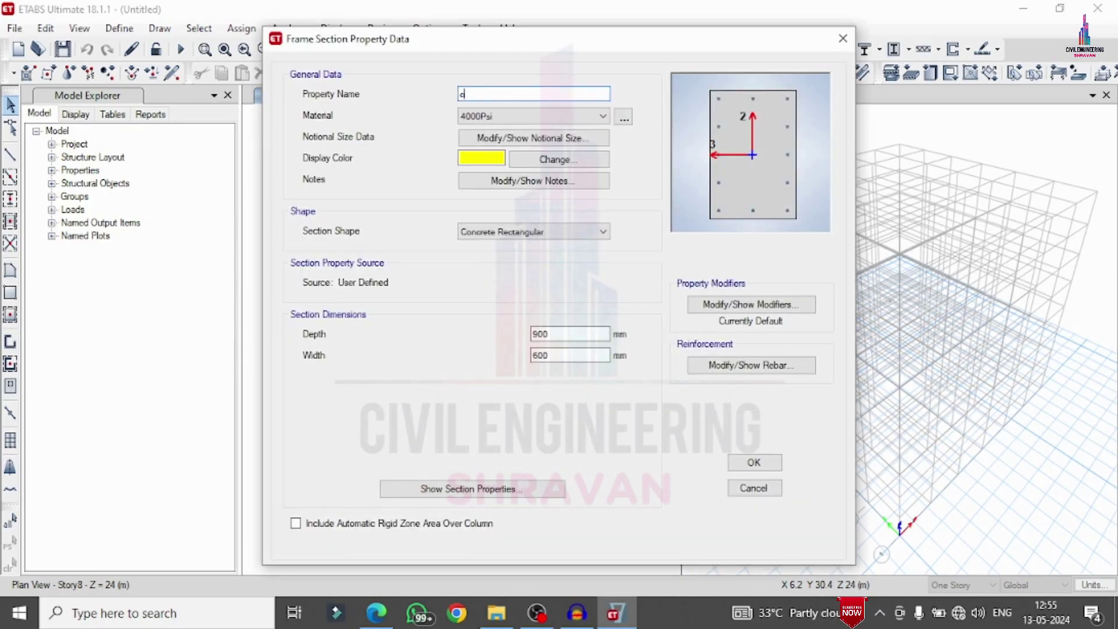
left_click(526, 119)
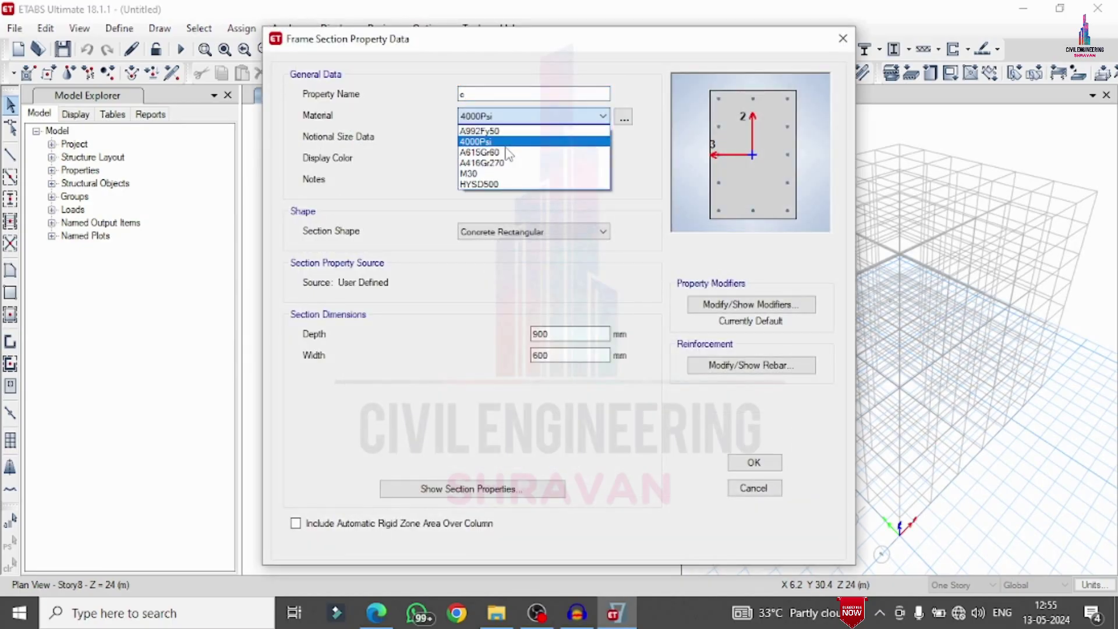
left_click(489, 172)
left_click_drag(559, 334, 496, 345)
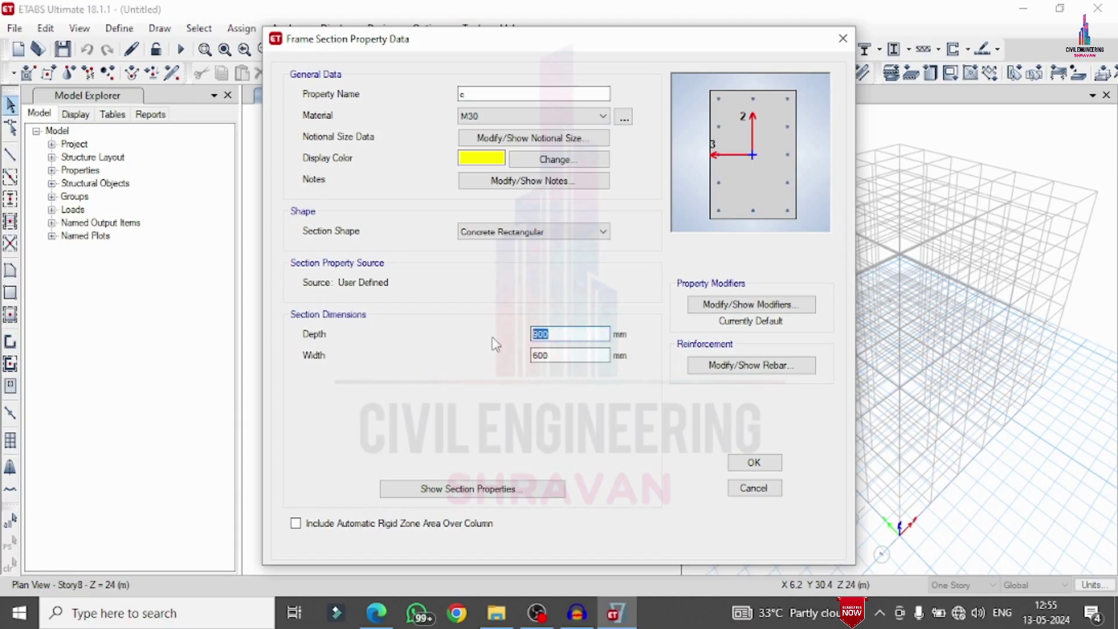
type("460")
key("Tab")
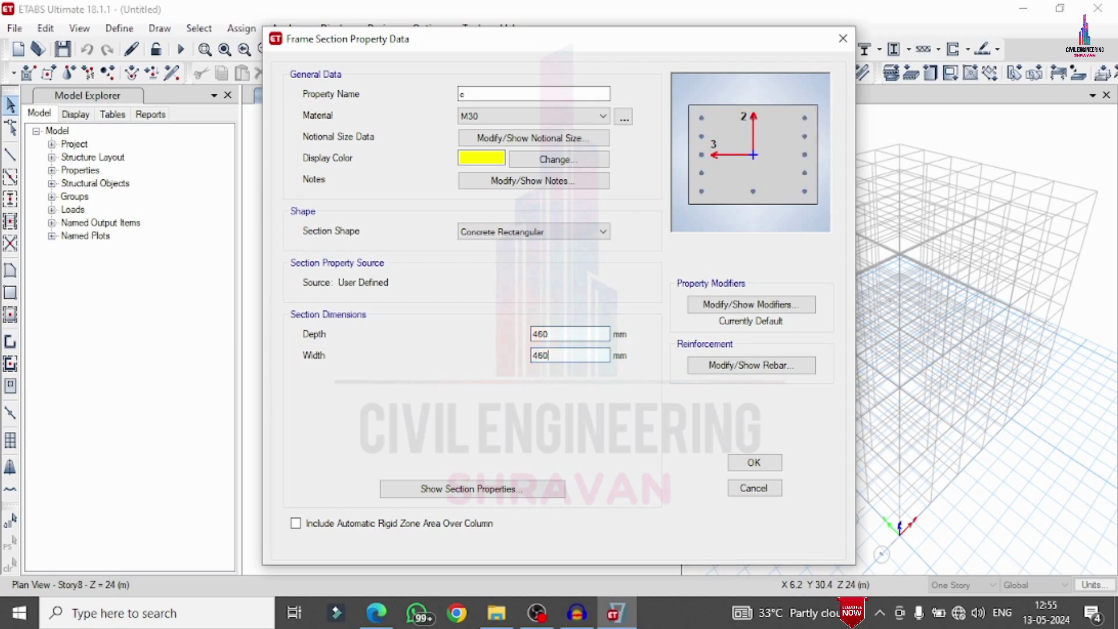
Step: Set section c's column reinforcement to HYSD500 longitudinal and tie bars with 4 bars along both the 3-dir and 2-dir faces, and save the section
left_click(751, 365)
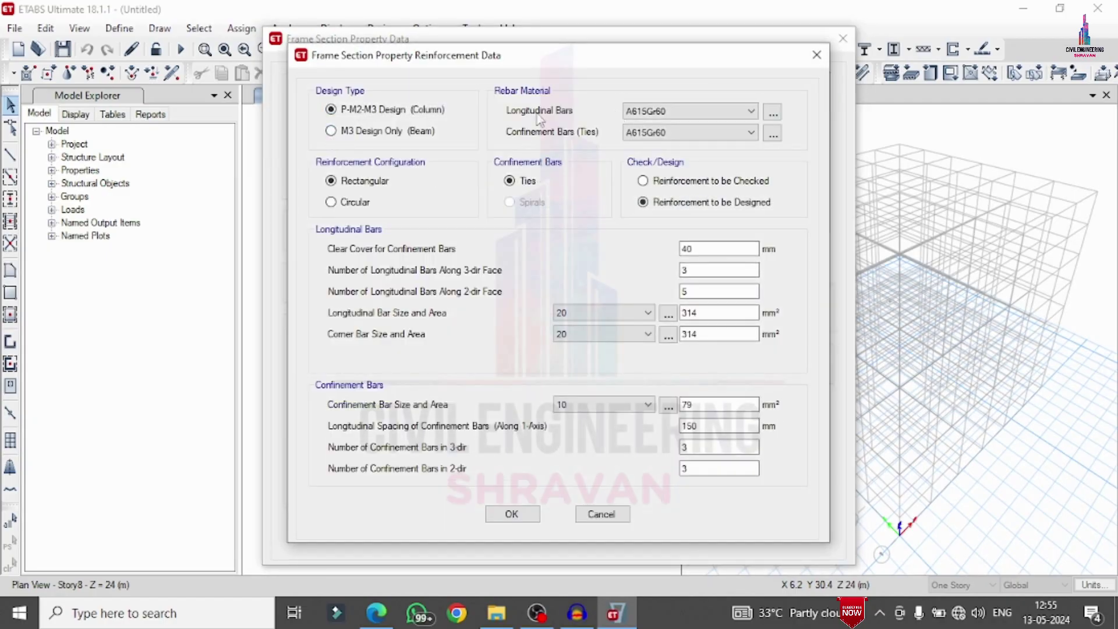
left_click(660, 110)
left_click(646, 137)
left_click(661, 132)
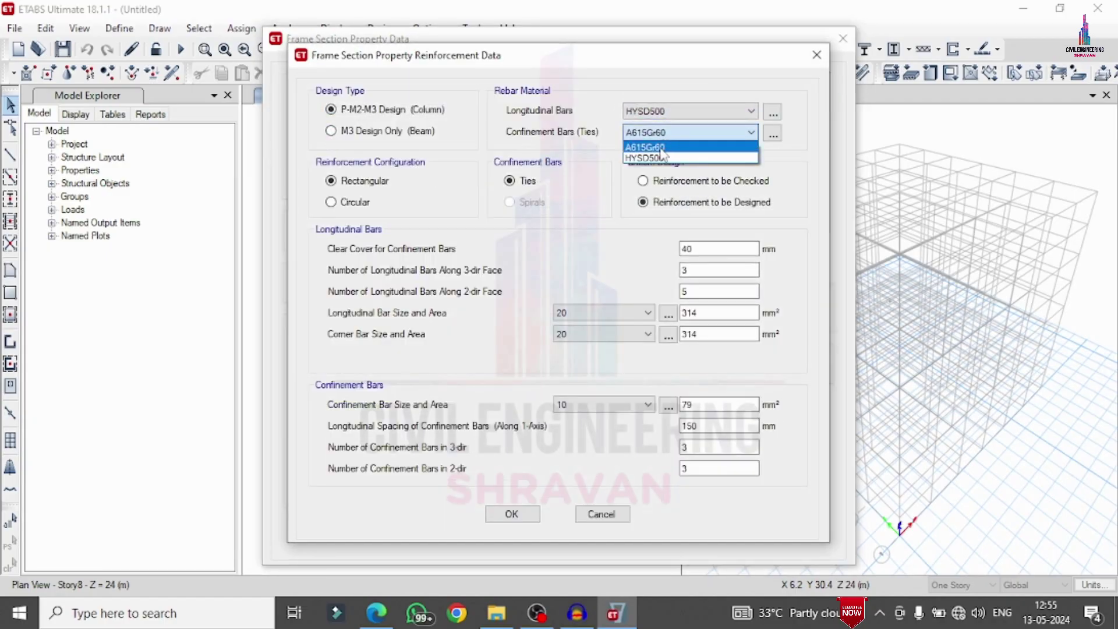
left_click(657, 159)
key("Tab")
key("Tab")
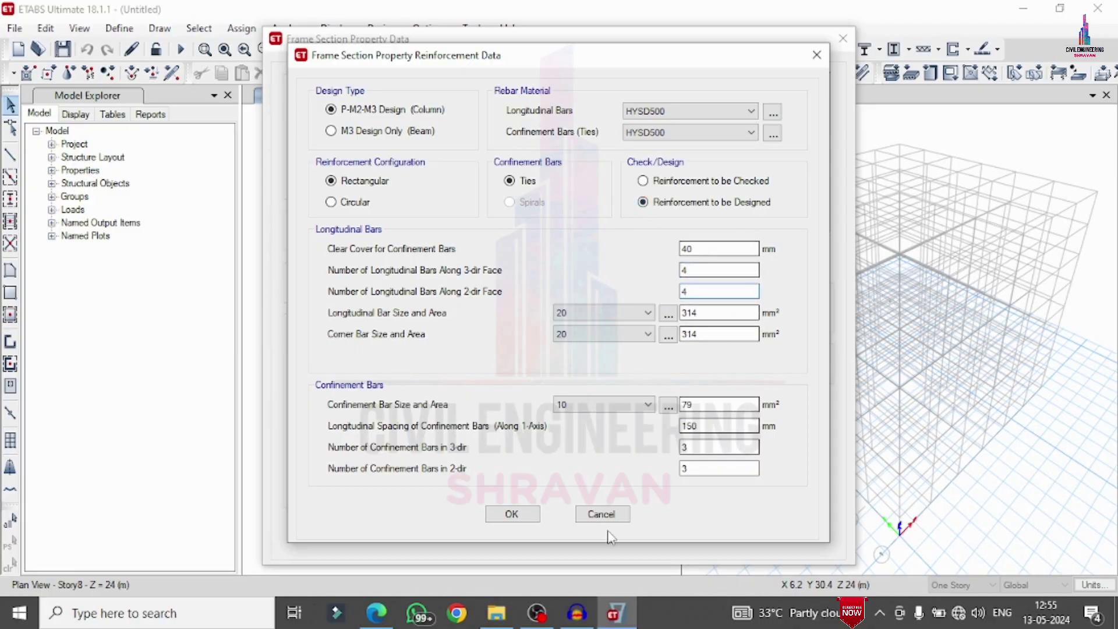
left_click(506, 516)
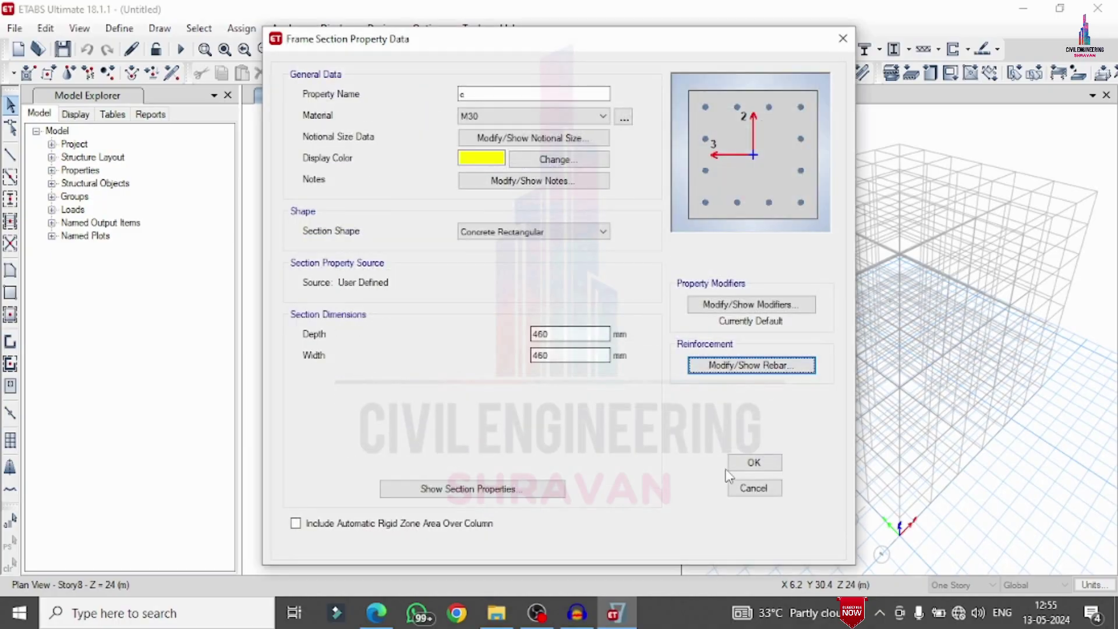
left_click(750, 461)
Step: Delete the remaining default frame section ISLB600
left_click(385, 268)
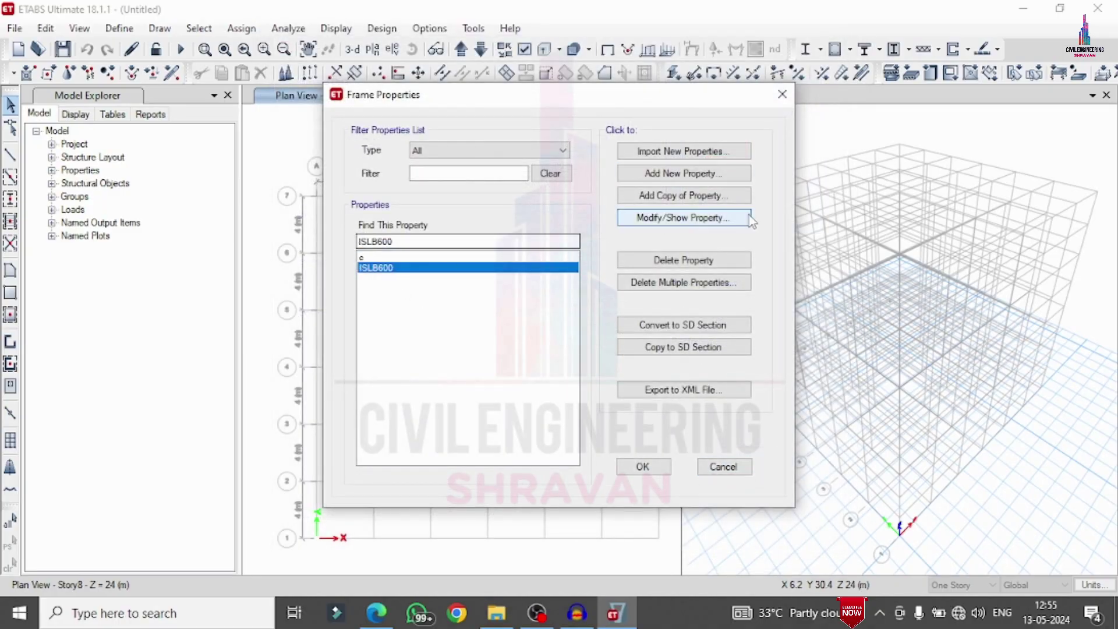
left_click(696, 262)
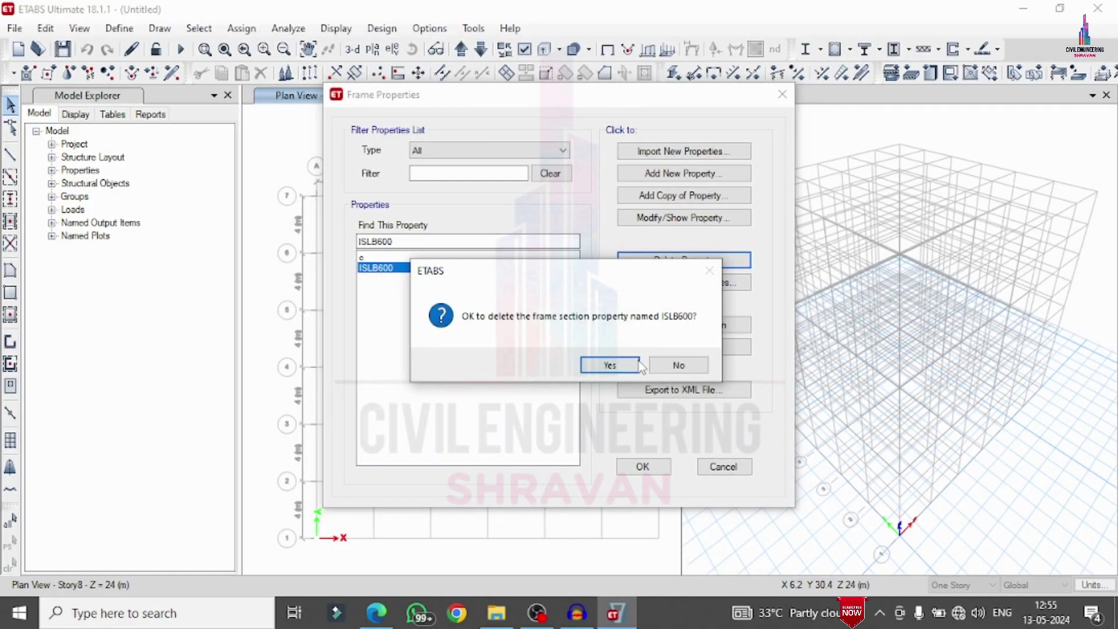
left_click(610, 365)
Step: Add a rectangular concrete frame section named B in M30, 460 mm deep and 300 mm wide
left_click(649, 174)
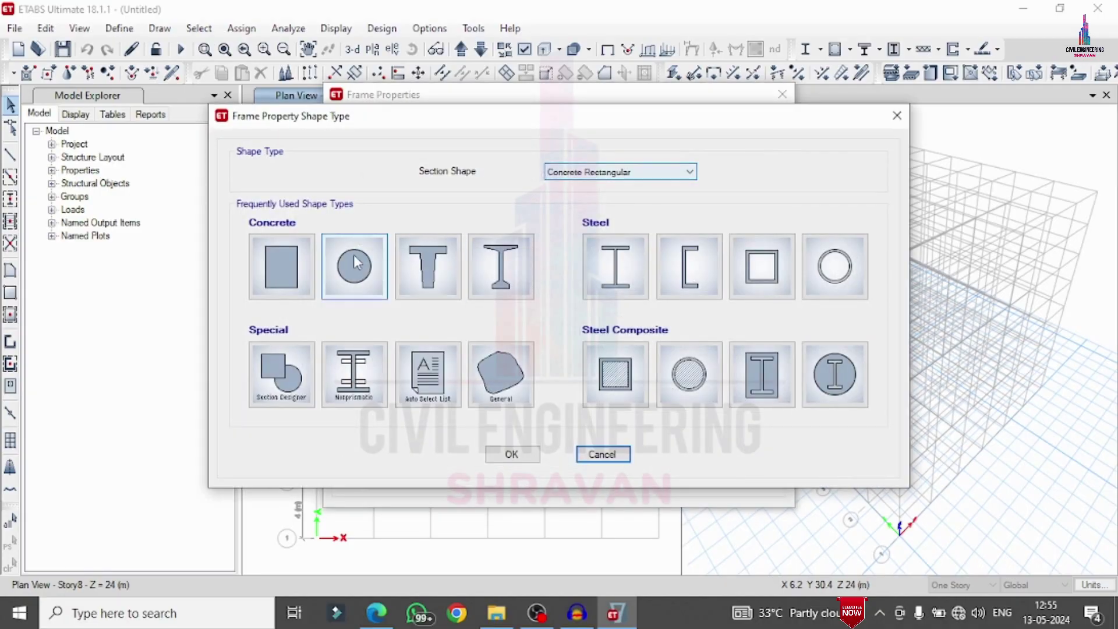
left_click(282, 266)
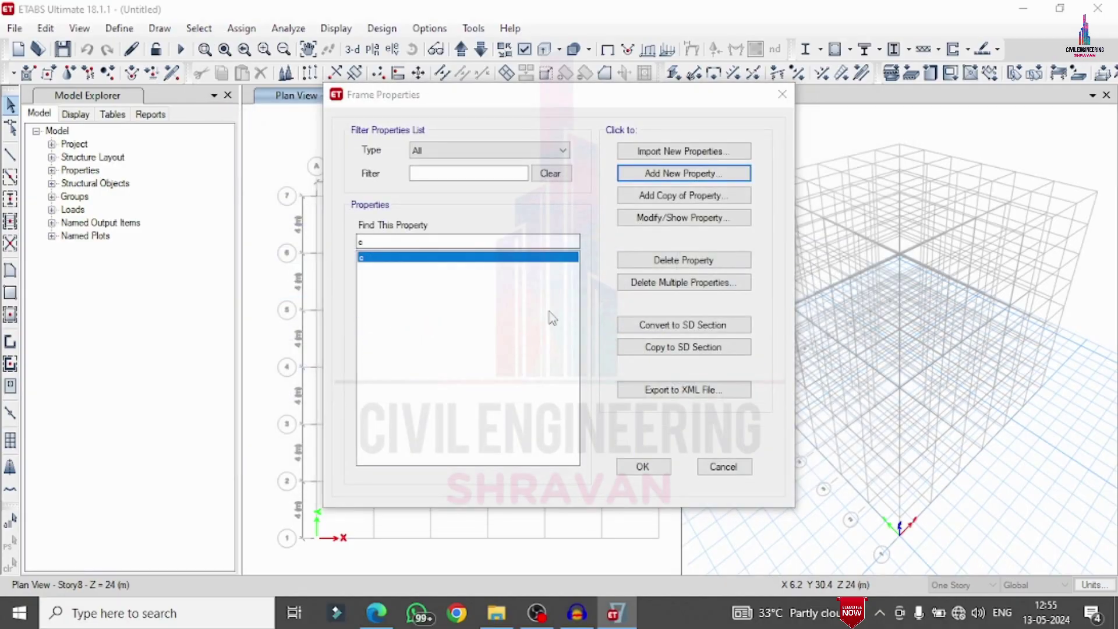
type("B")
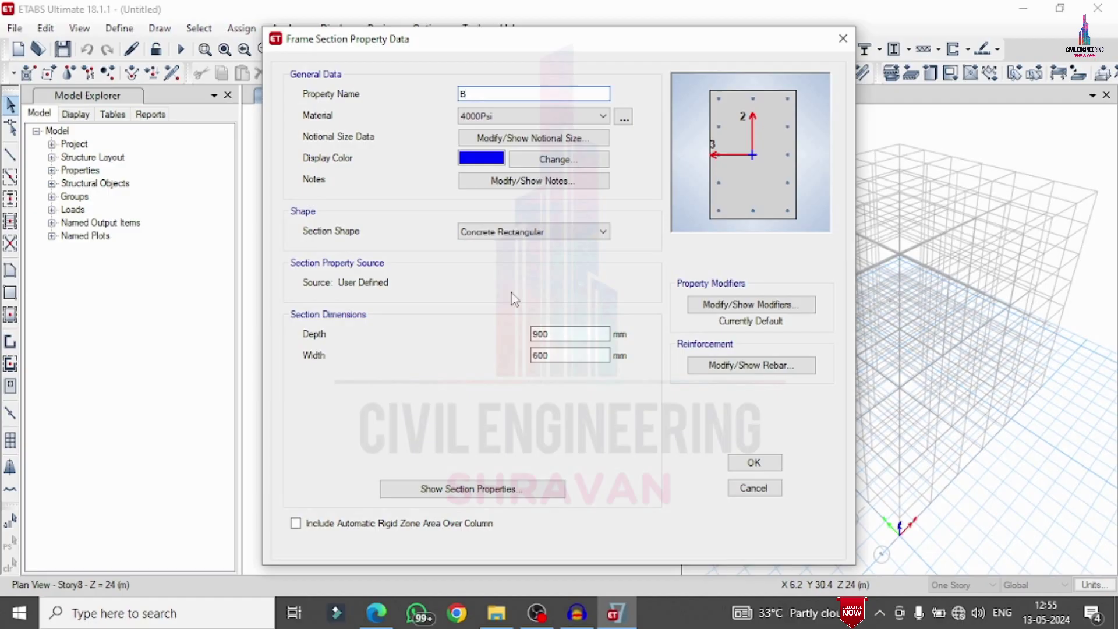
left_click(533, 116)
left_click(487, 181)
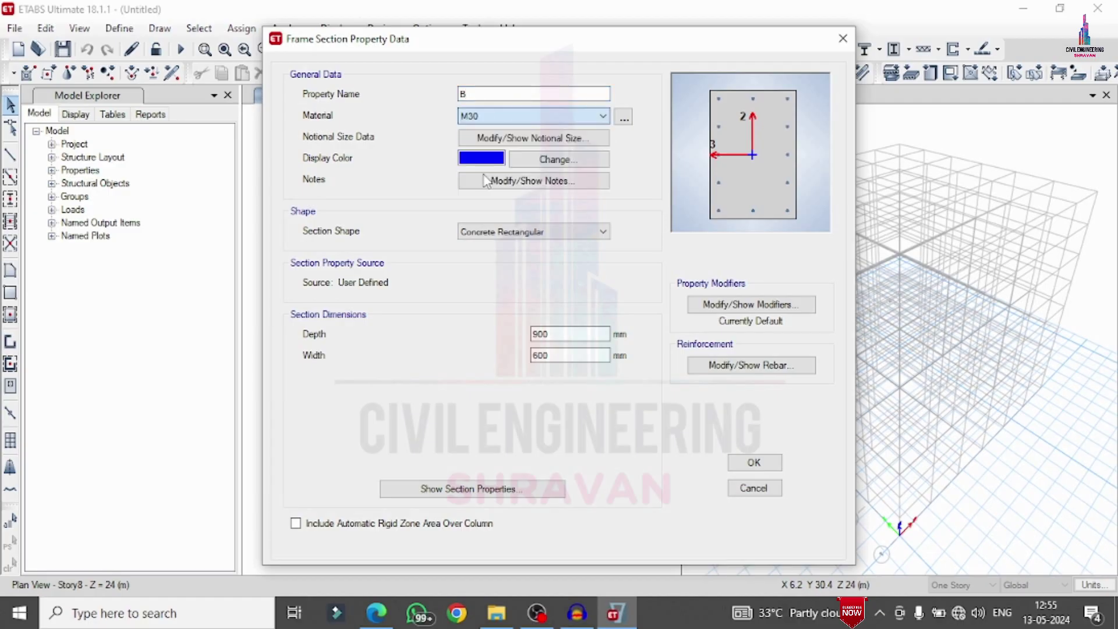
double_click(568, 335)
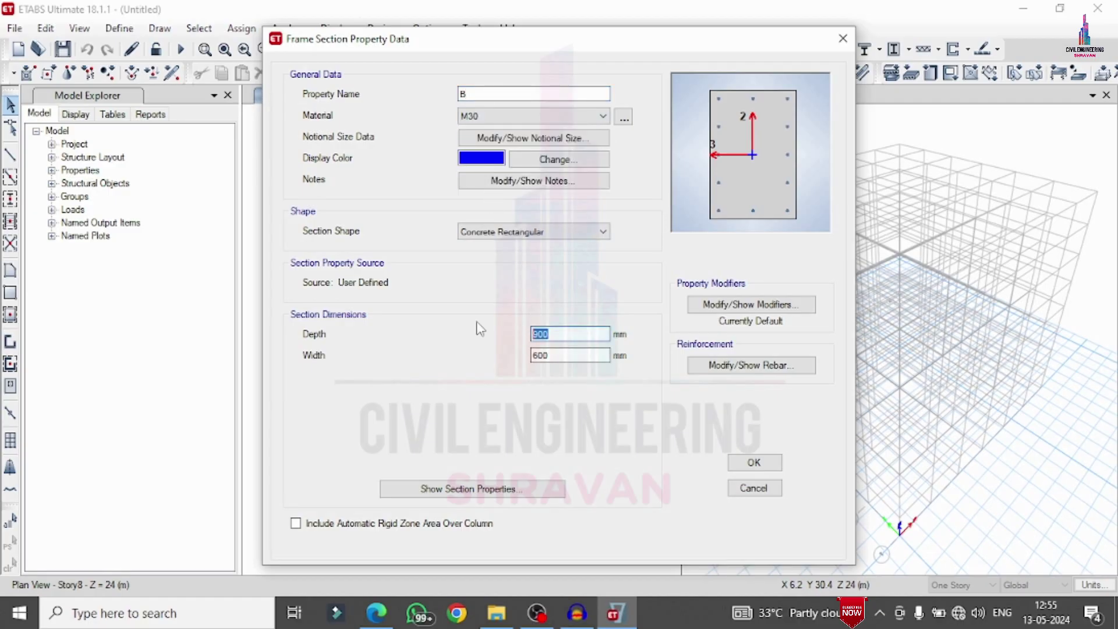
type("460")
key("Tab")
type("2")
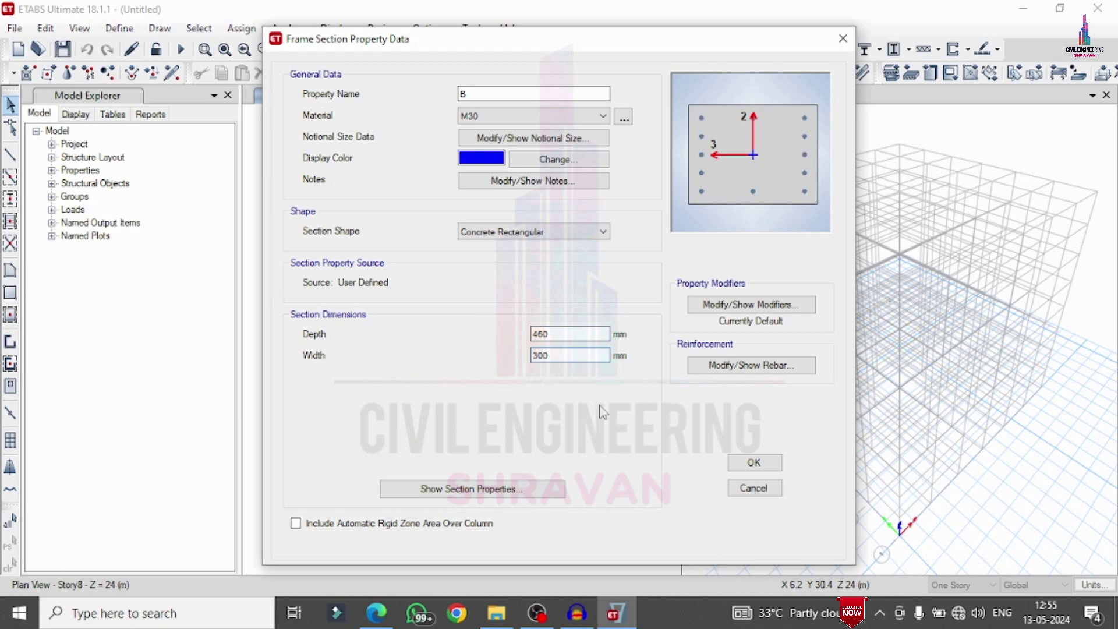
type("00")
Step: Set section B to M3 beam design with HYSD500 longitudinal and tie bars, enter 30 mm top cover, revise the bottom cover, and save the section
left_click(739, 363)
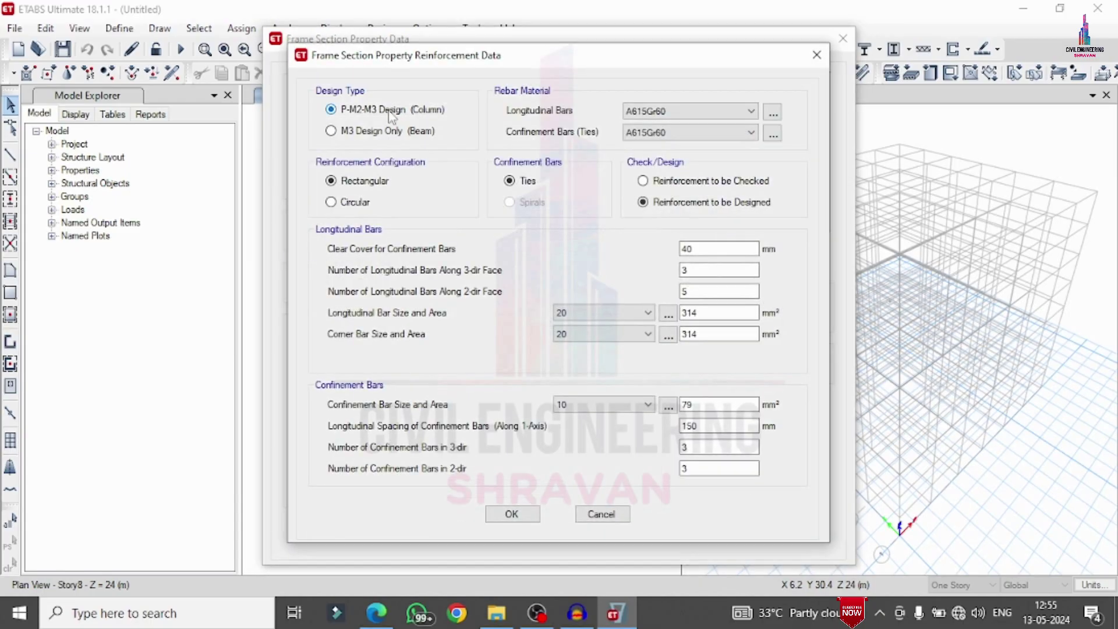
left_click(373, 130)
left_click(644, 111)
left_click(652, 134)
left_click(655, 133)
left_click(646, 154)
left_click(476, 183)
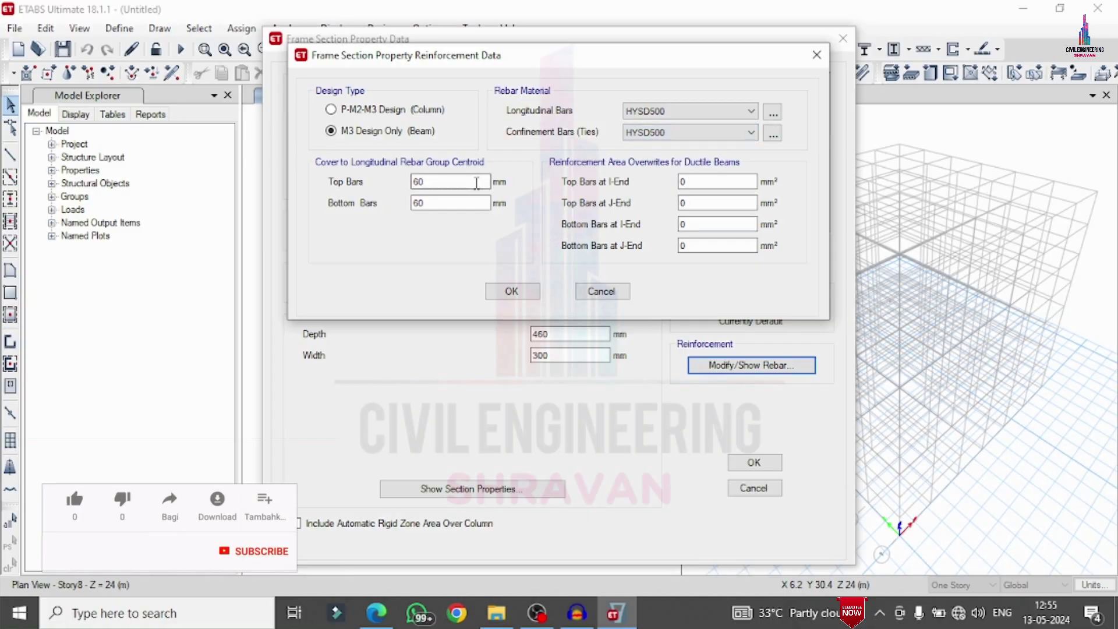
type("30")
key("Tab")
type("3")
left_click(511, 290)
left_click(756, 464)
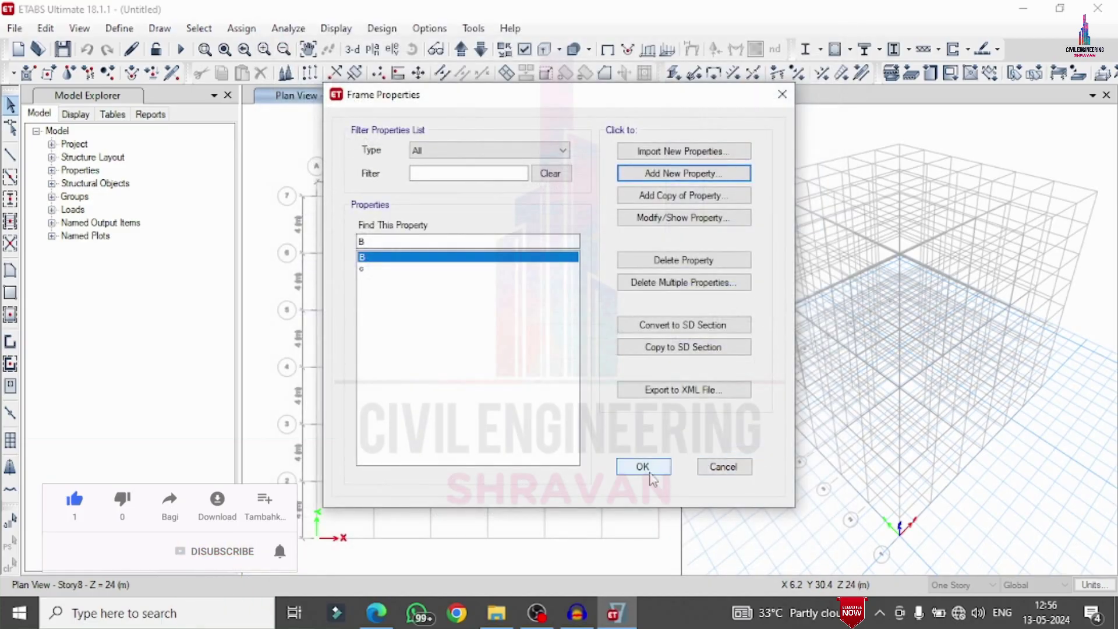
Step: Accept the frame sections and delete the Plank1 slab property from the slab sections
key("Return")
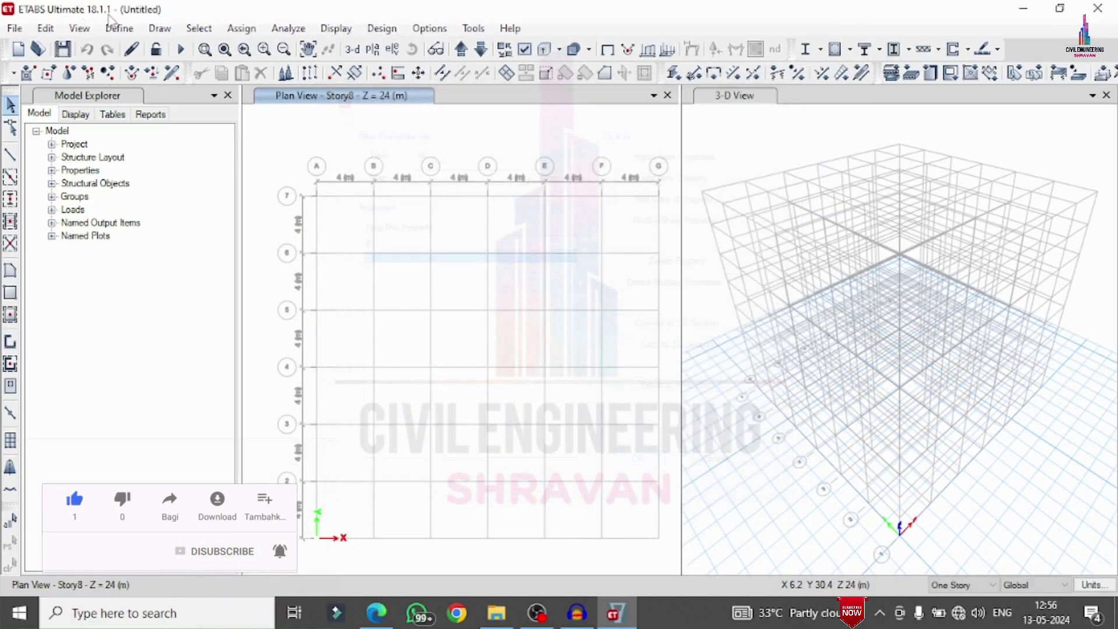
left_click(120, 28)
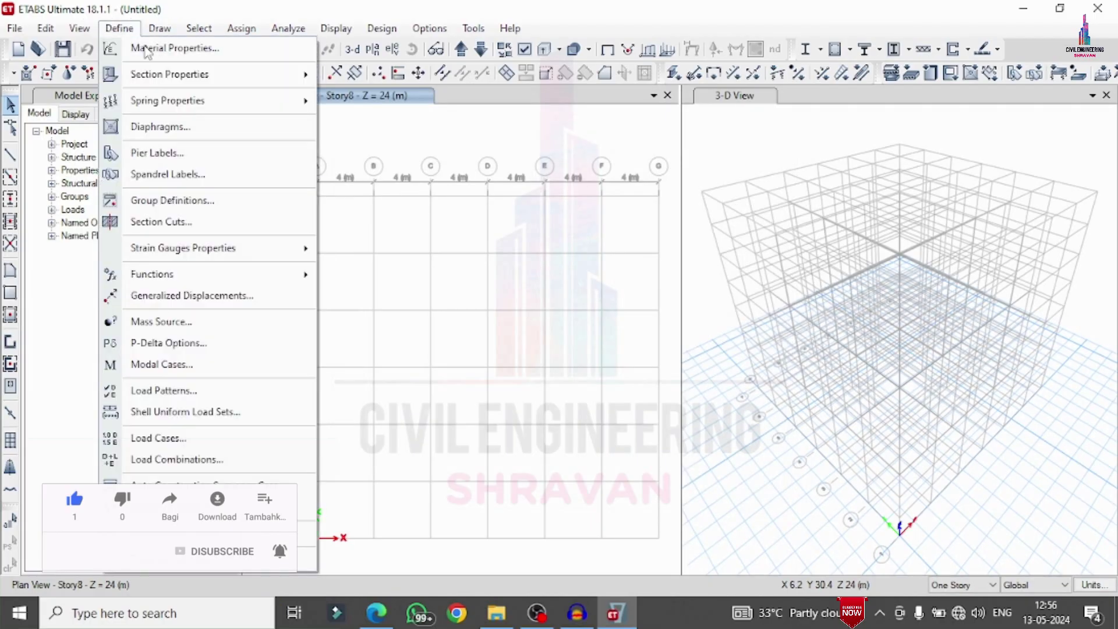
mouse_move(169, 73)
left_click(396, 121)
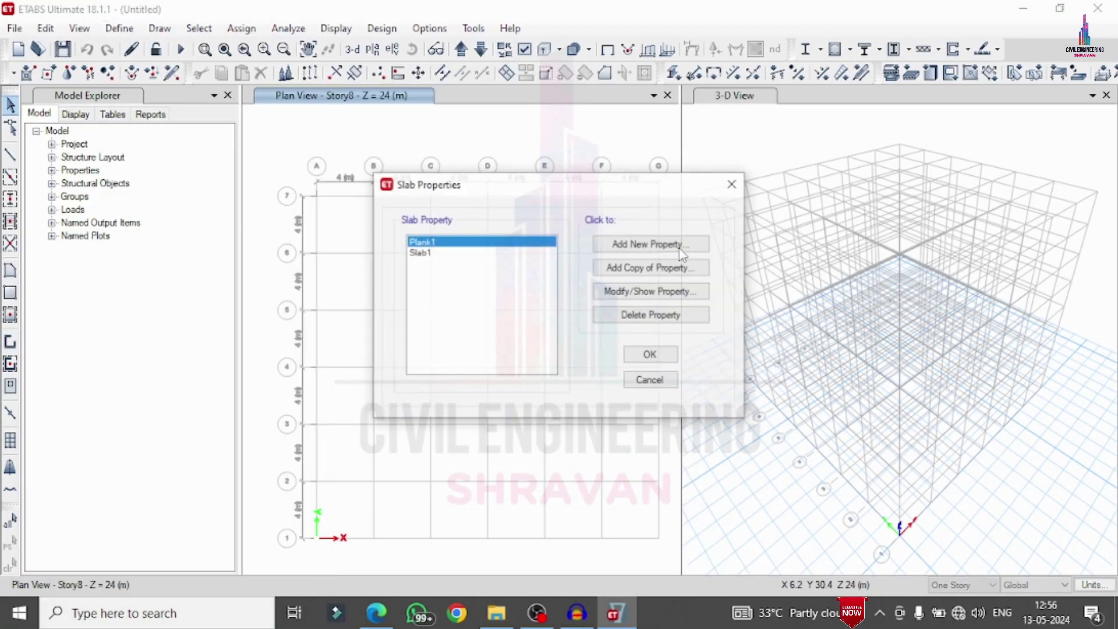
left_click(619, 317)
key("Return")
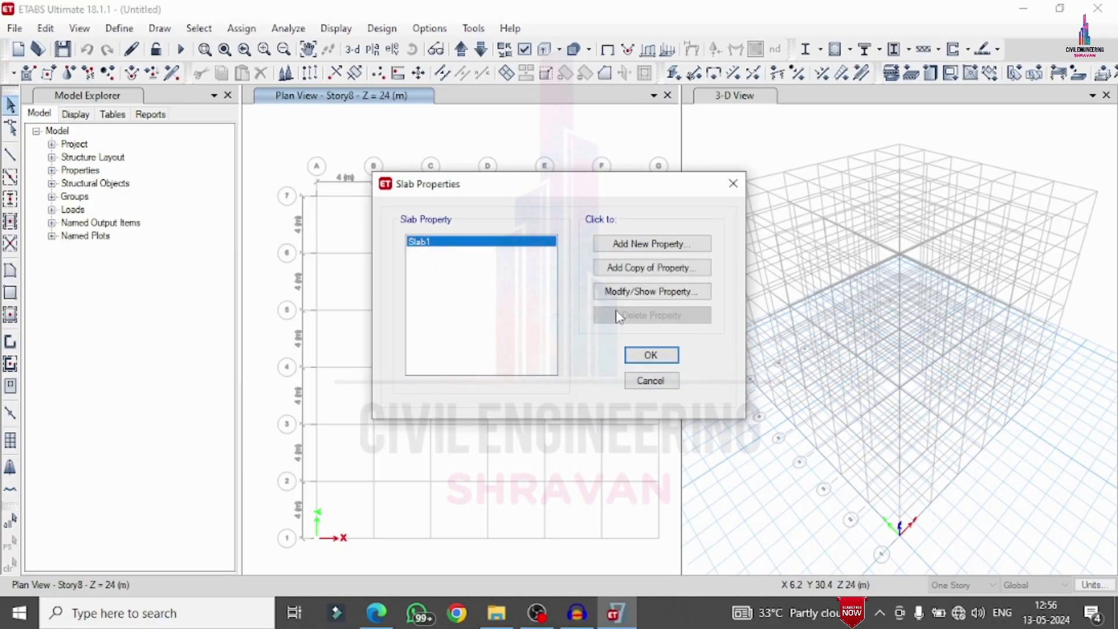
Step: Modify the Slab1 property by renaming it Slab150, assigning M30 material and setting its thickness to 150 mm, and save the slab properties
left_click(635, 292)
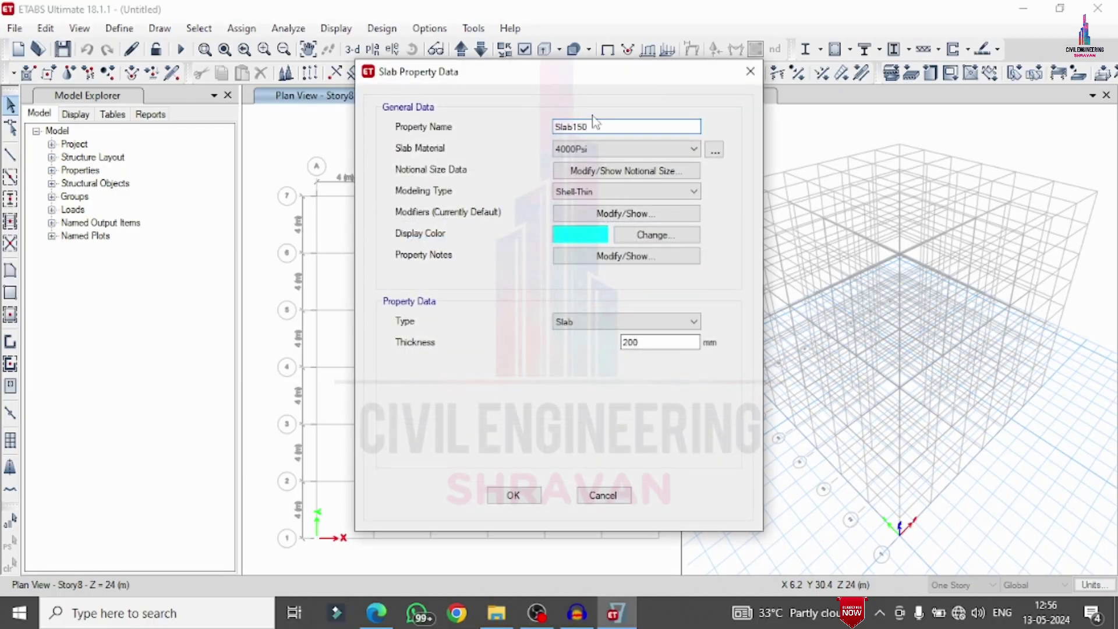
left_click(579, 148)
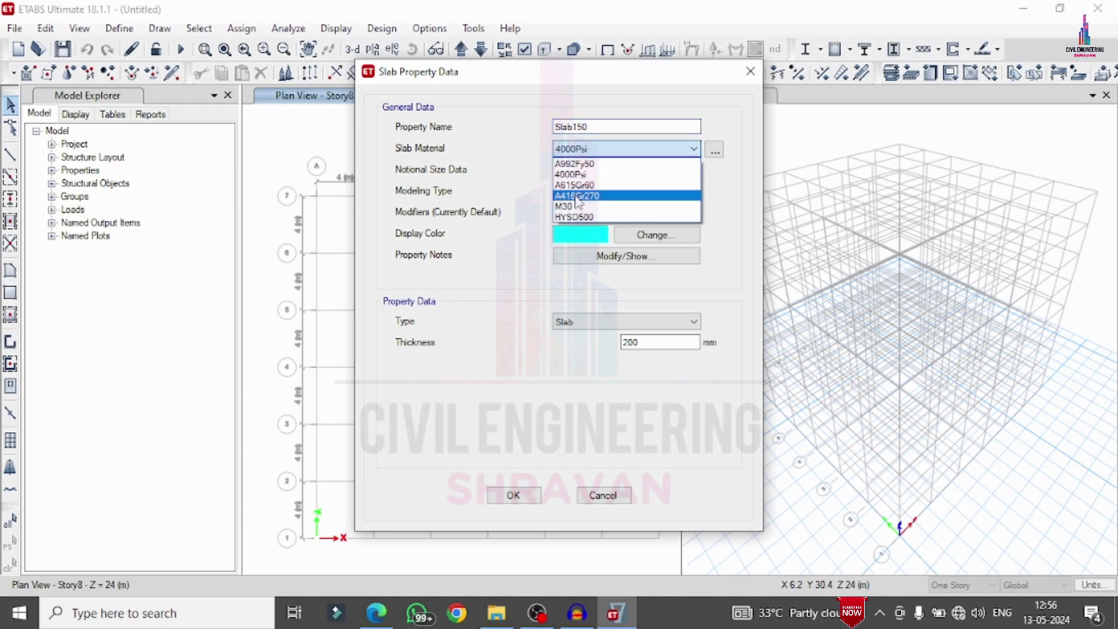
left_click(617, 208)
key("Tab")
key("Tab")
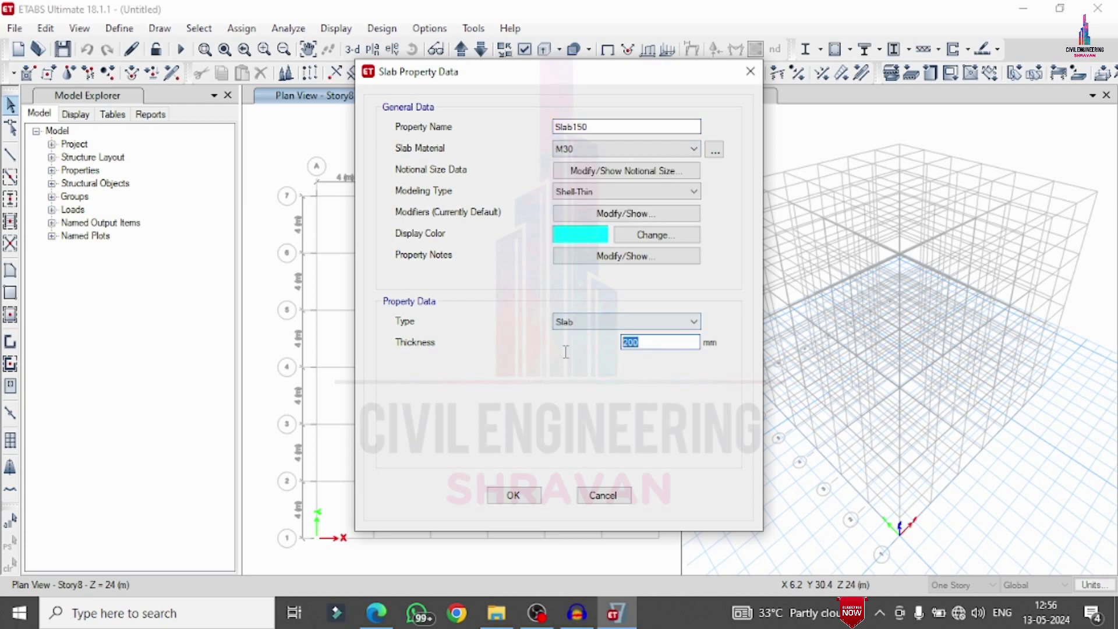
type("150")
left_click(512, 495)
left_click(650, 355)
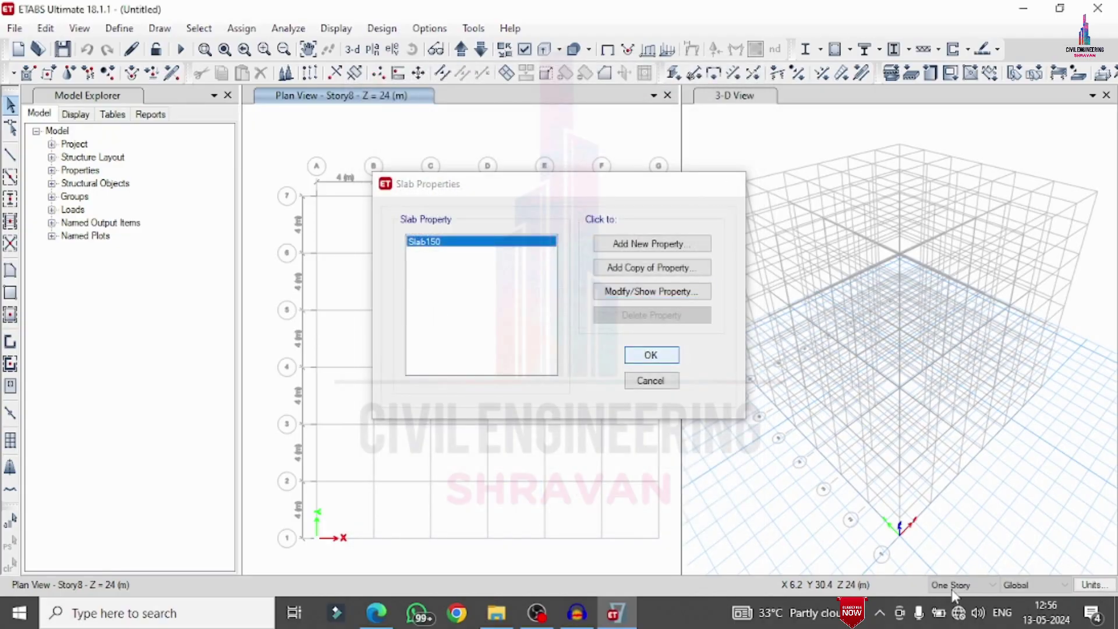
Step: Apply drawing to All Stories, and draw section B beams along every grid line and section c columns at every grid intersection
left_click(958, 585)
left_click(948, 611)
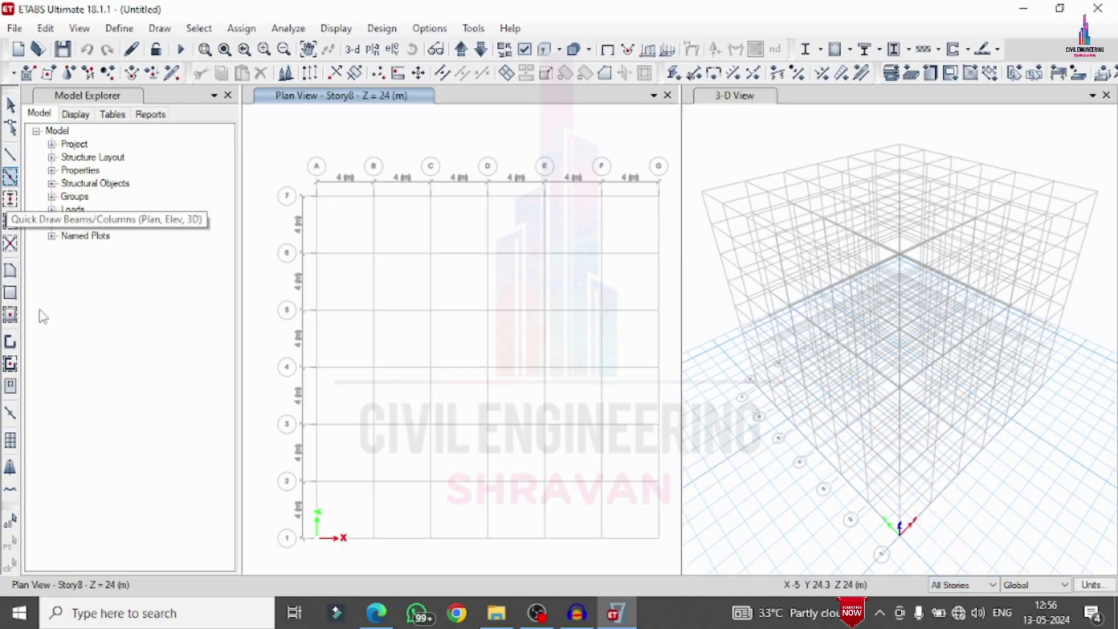
left_click(9, 185)
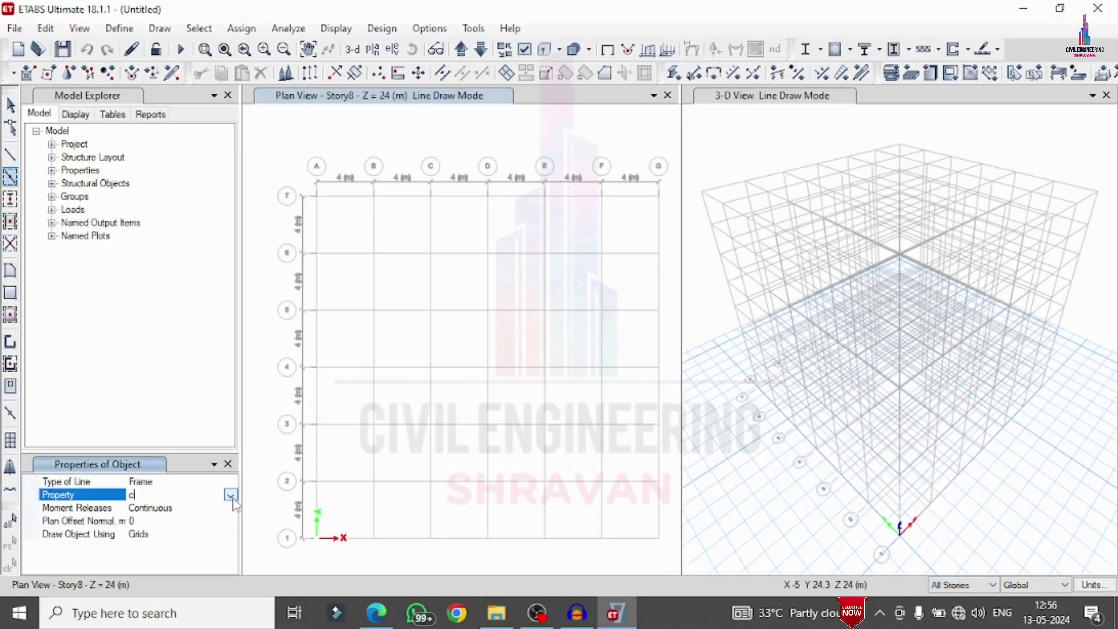
left_click(230, 495)
left_click(210, 509)
mouse_move(268, 144)
left_mouse_down()
mouse_move(583, 501)
mouse_move(662, 571)
left_mouse_up()
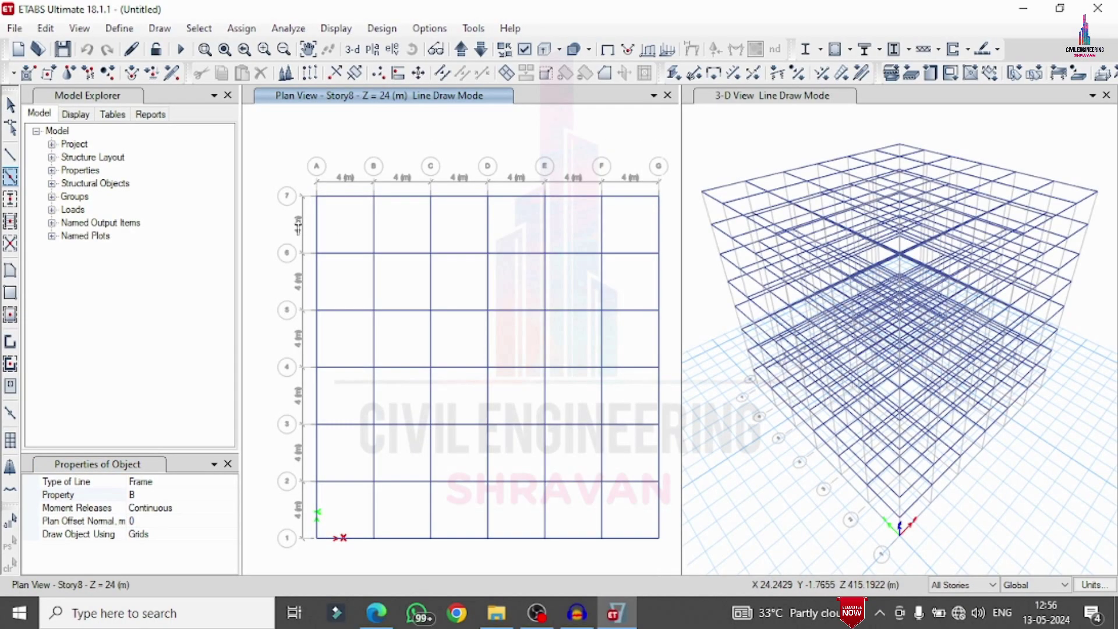
left_click(10, 198)
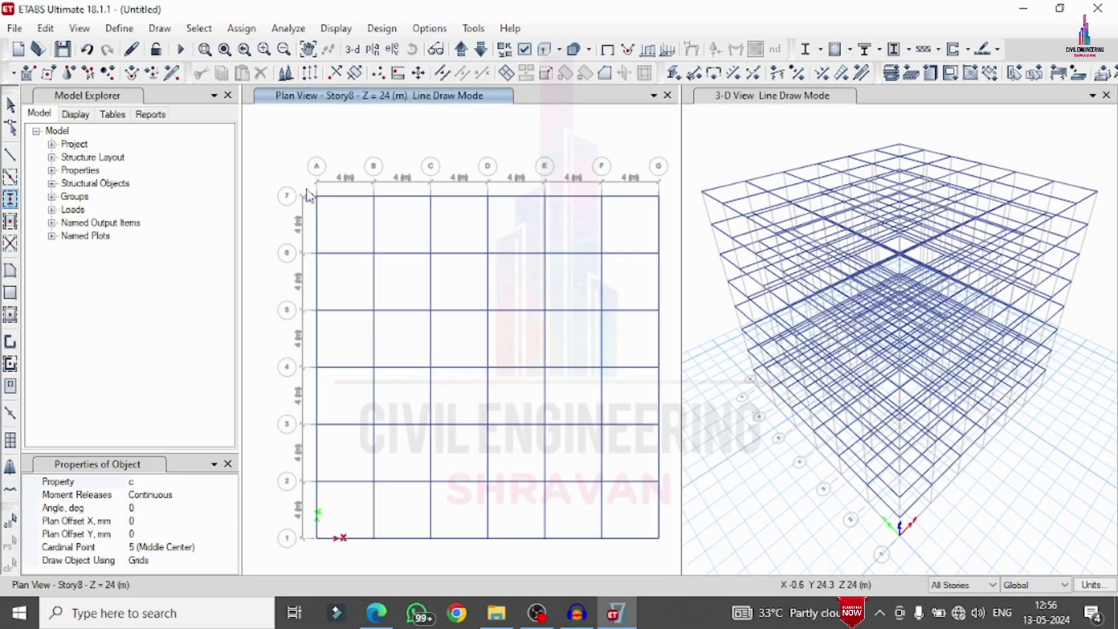
mouse_move(267, 146)
left_mouse_down()
mouse_move(511, 512)
mouse_move(667, 571)
mouse_move(672, 553)
left_mouse_up()
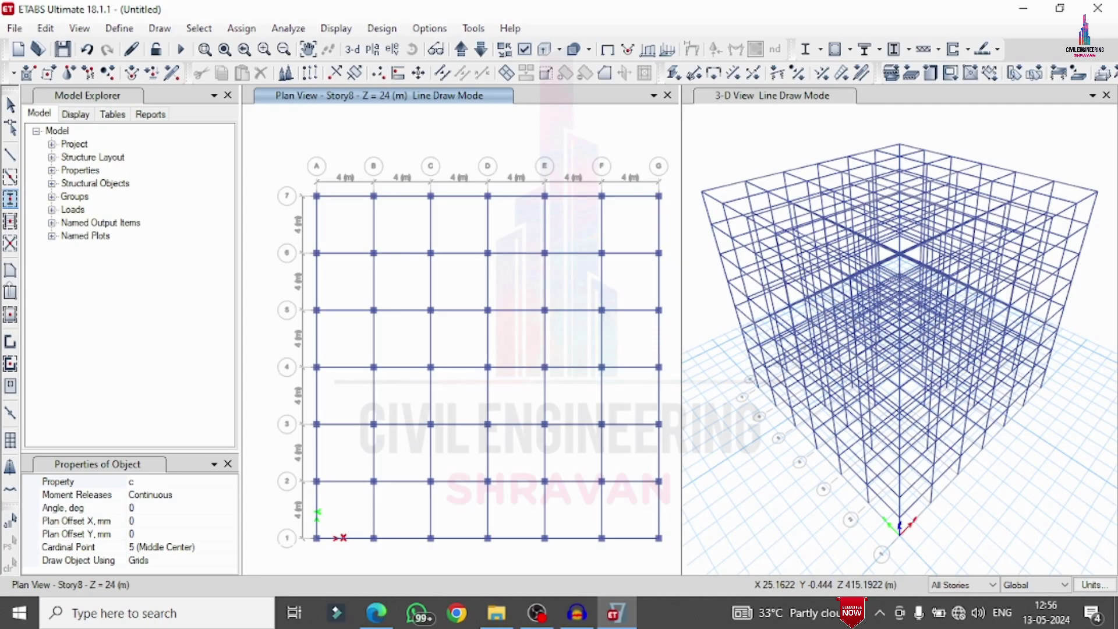
Step: Fill every grid bay on all stories with Slab150 floor slabs and end the area drawing
left_click(10, 314)
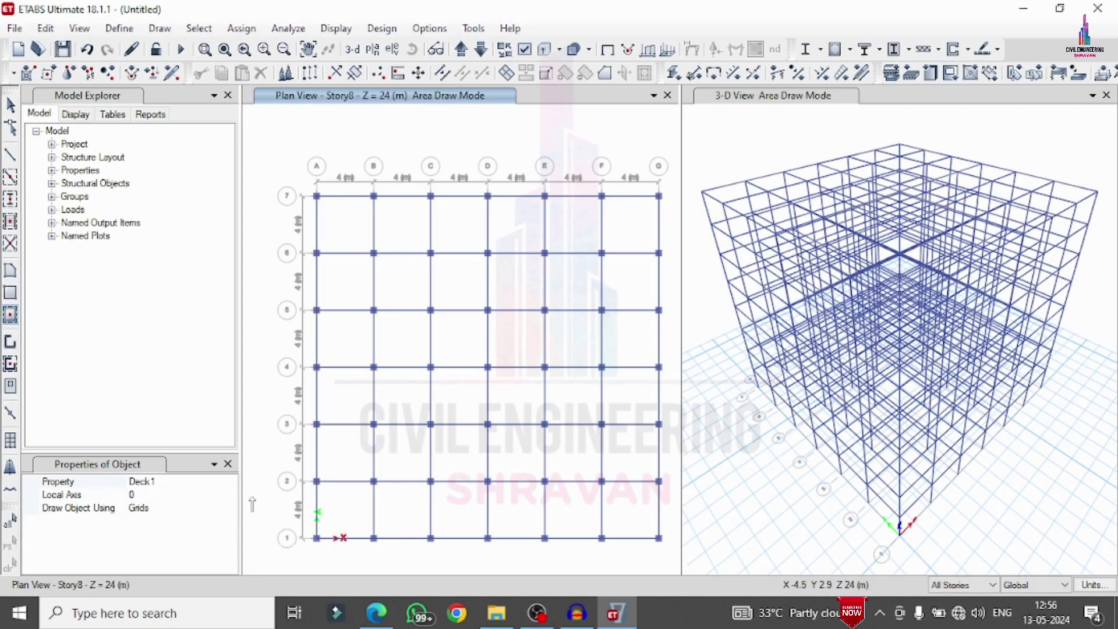
left_click(233, 483)
left_click(165, 527)
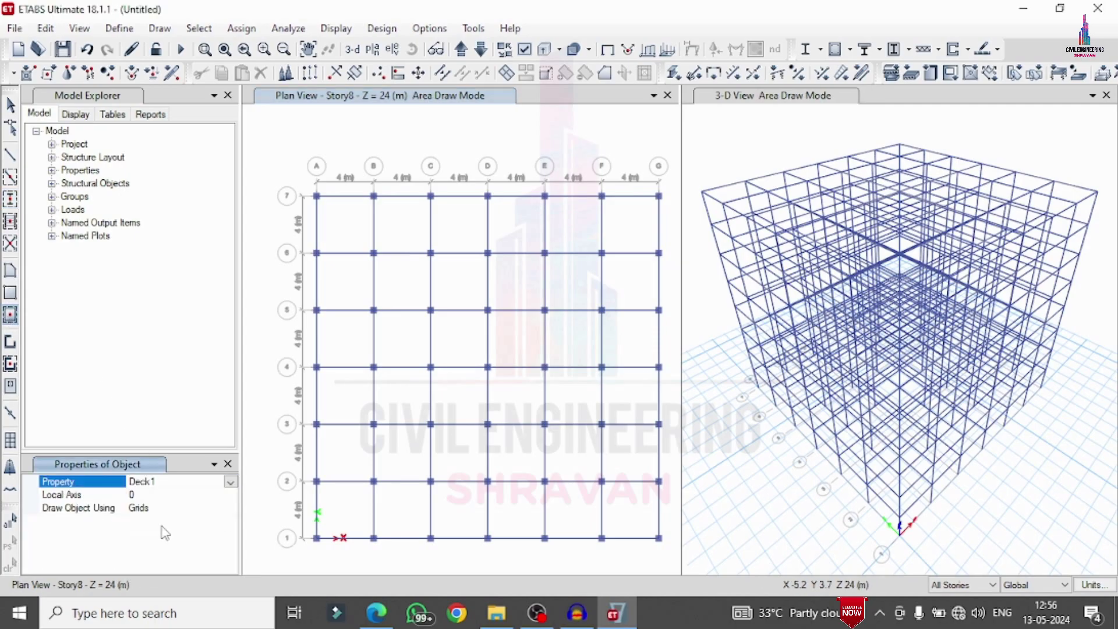
left_click_drag(277, 153, 675, 581)
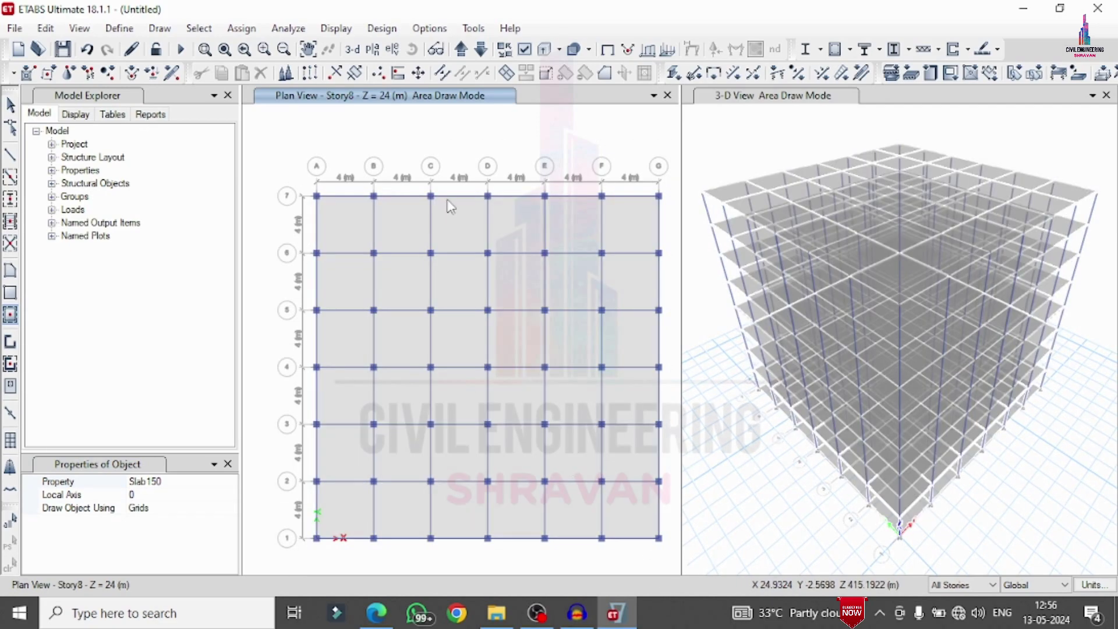
key("Escape")
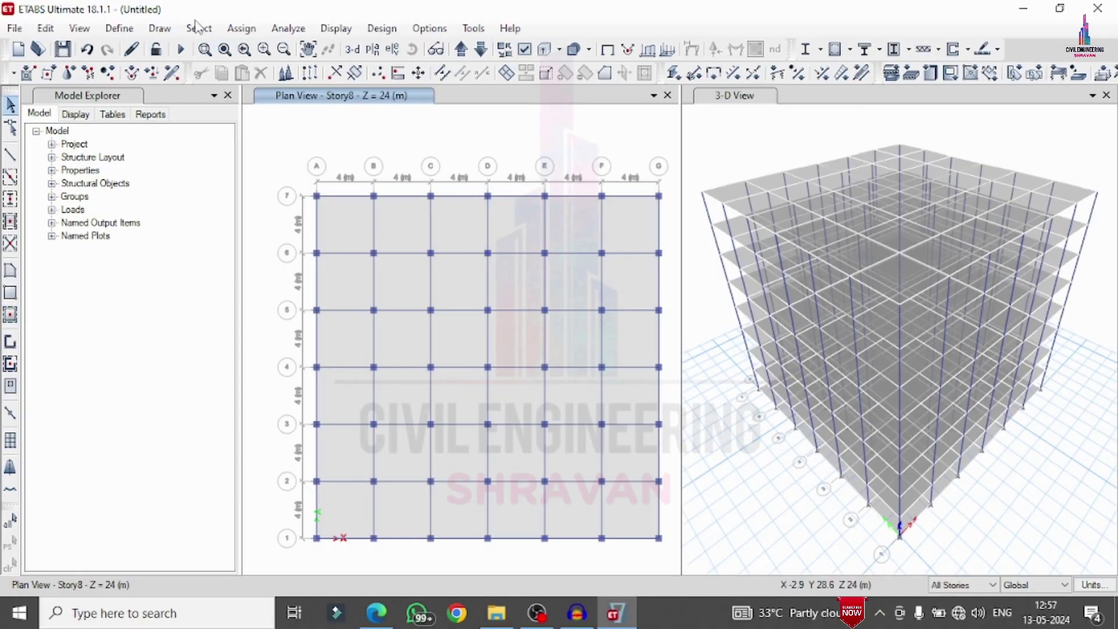
Step: Select all objects on the Base story by story and delete them to remove the base-level slabs
left_click(197, 27)
mouse_move(225, 47)
left_click(415, 270)
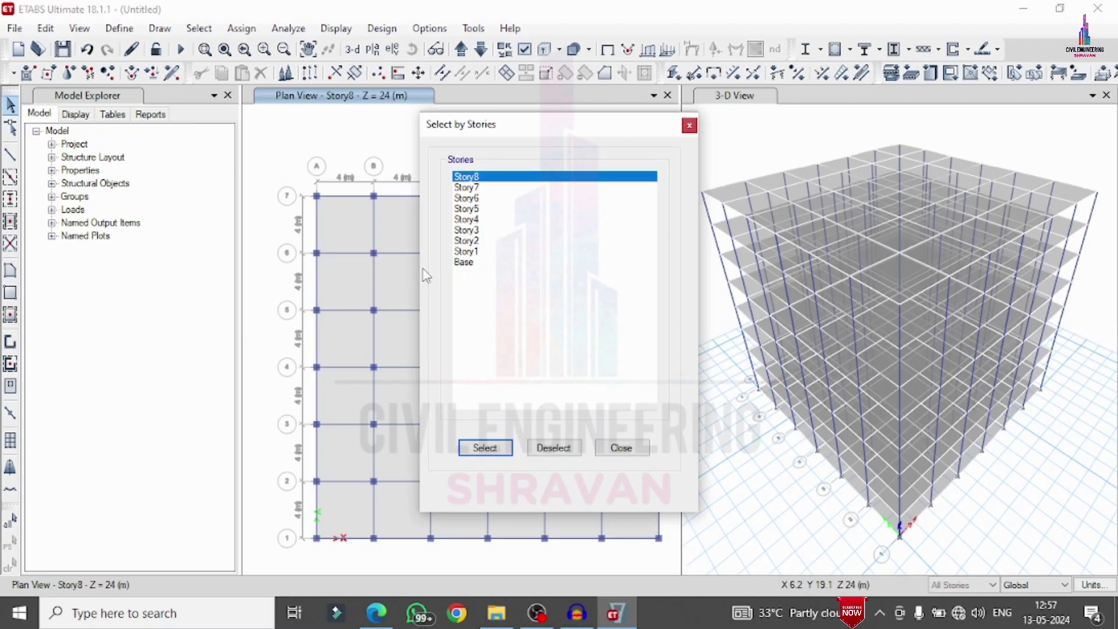
left_click(486, 263)
left_click(485, 447)
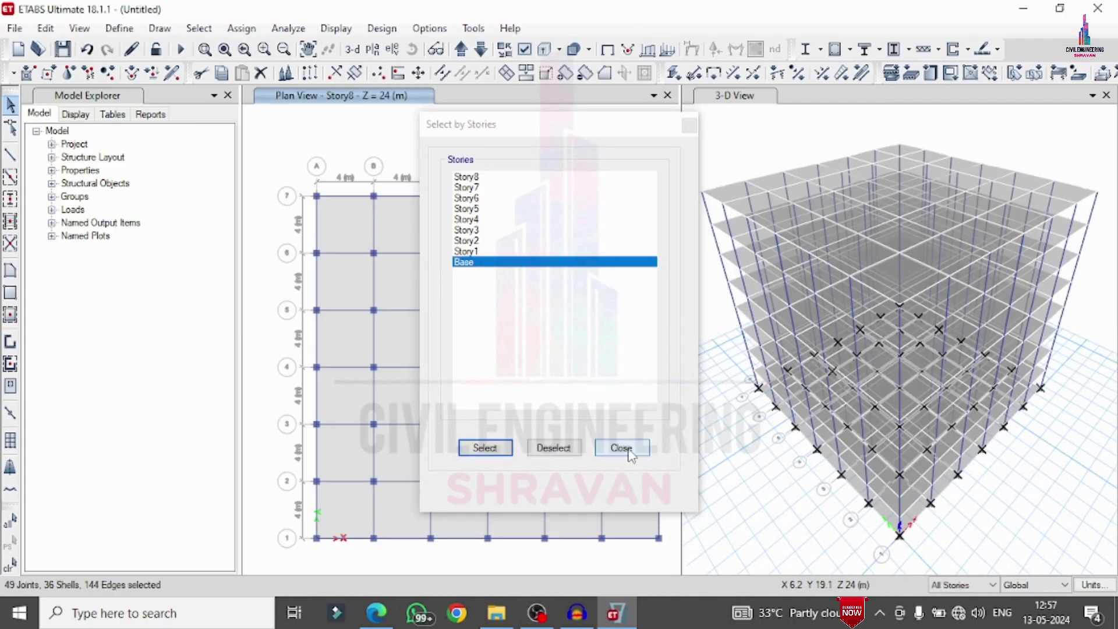
left_click(633, 455)
left_click(45, 28)
left_click(93, 159)
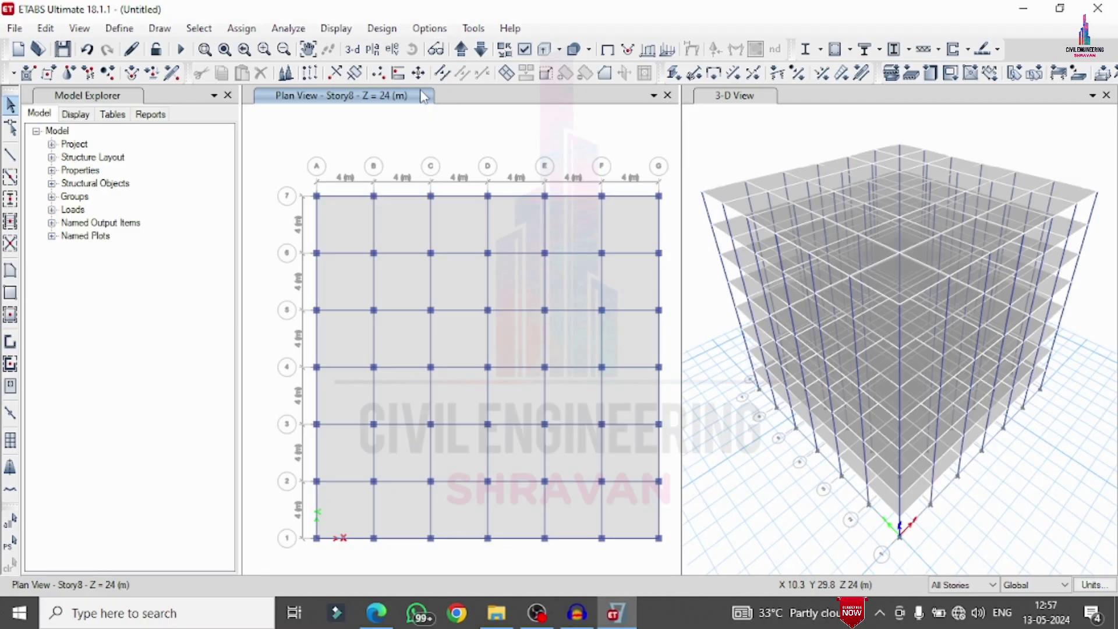
Step: Show the Story1 plan at Z = 3 m, clear any trial selection, and restrict editing to One Story
left_click(461, 52)
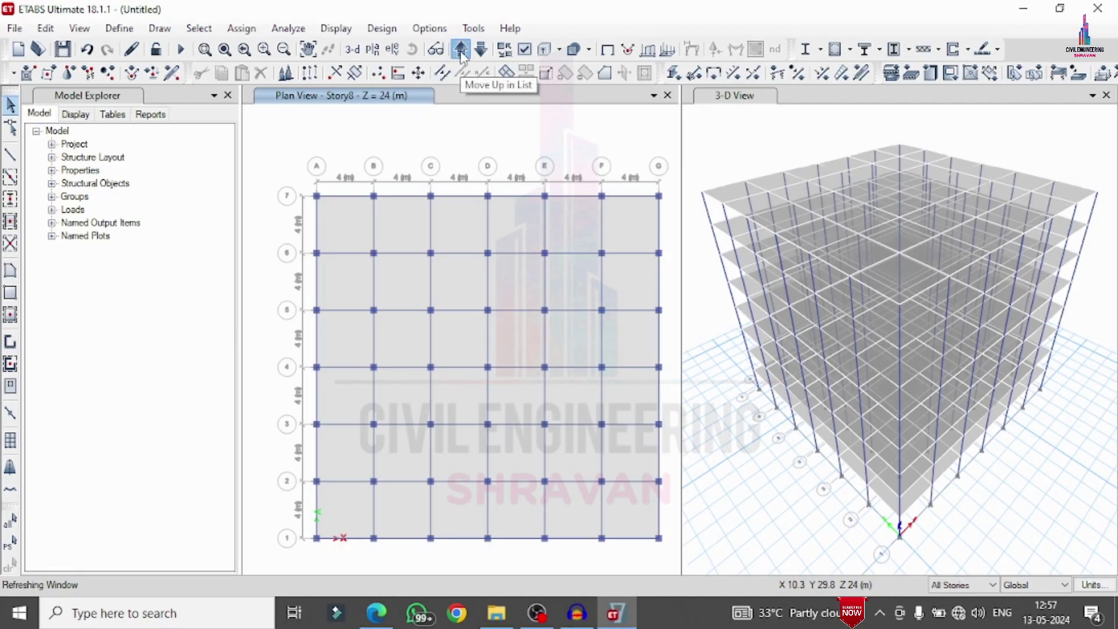
left_click(460, 51)
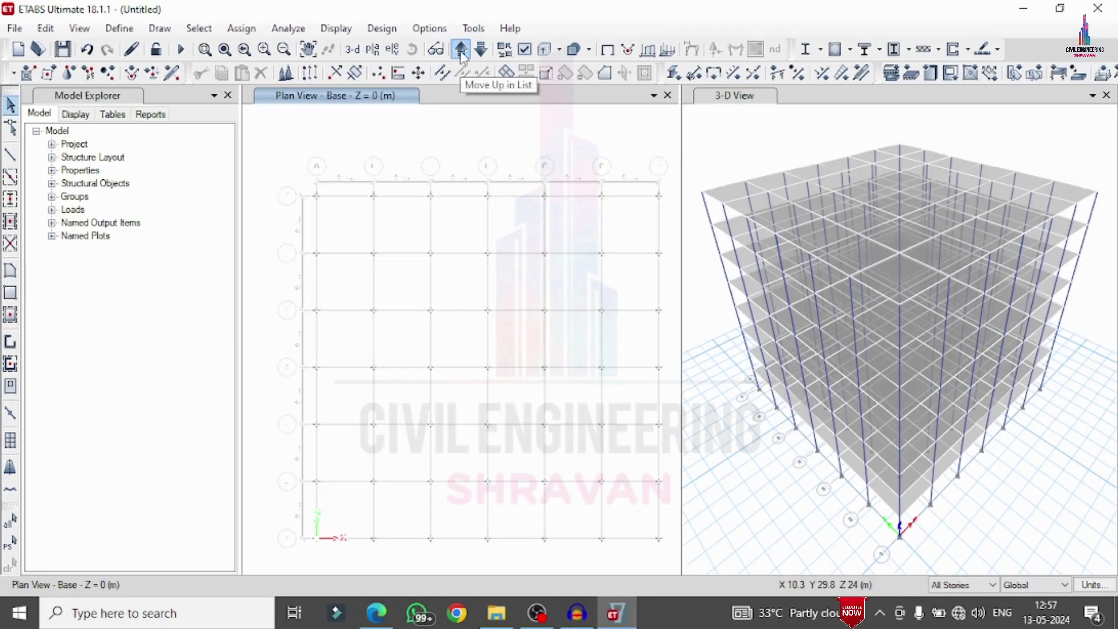
left_click(461, 52)
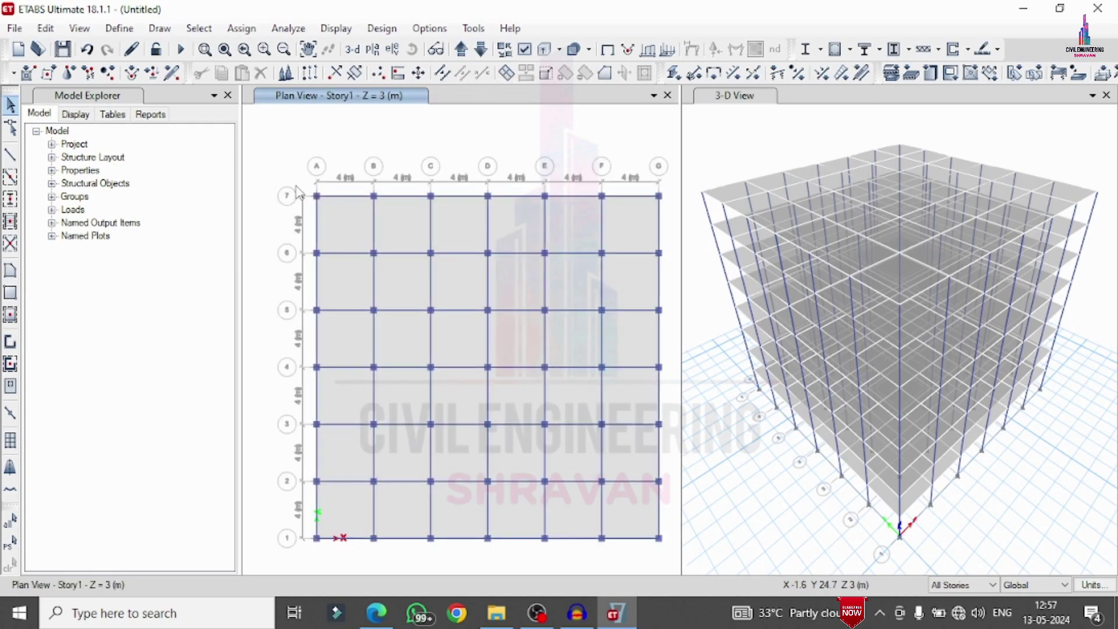
left_click_drag(304, 182, 334, 212)
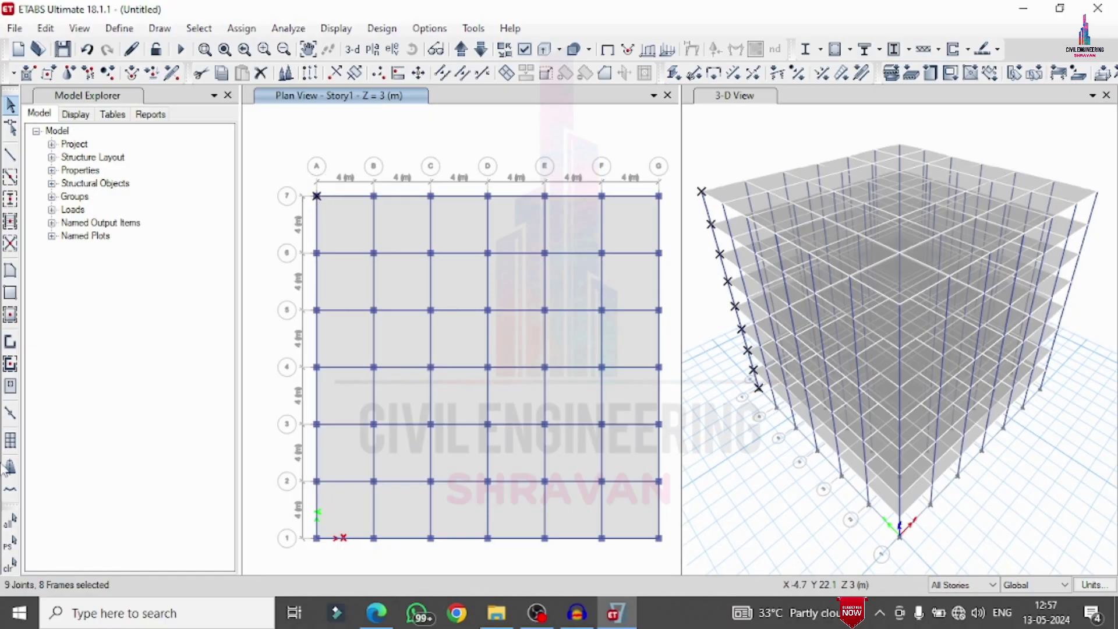
left_click(10, 564)
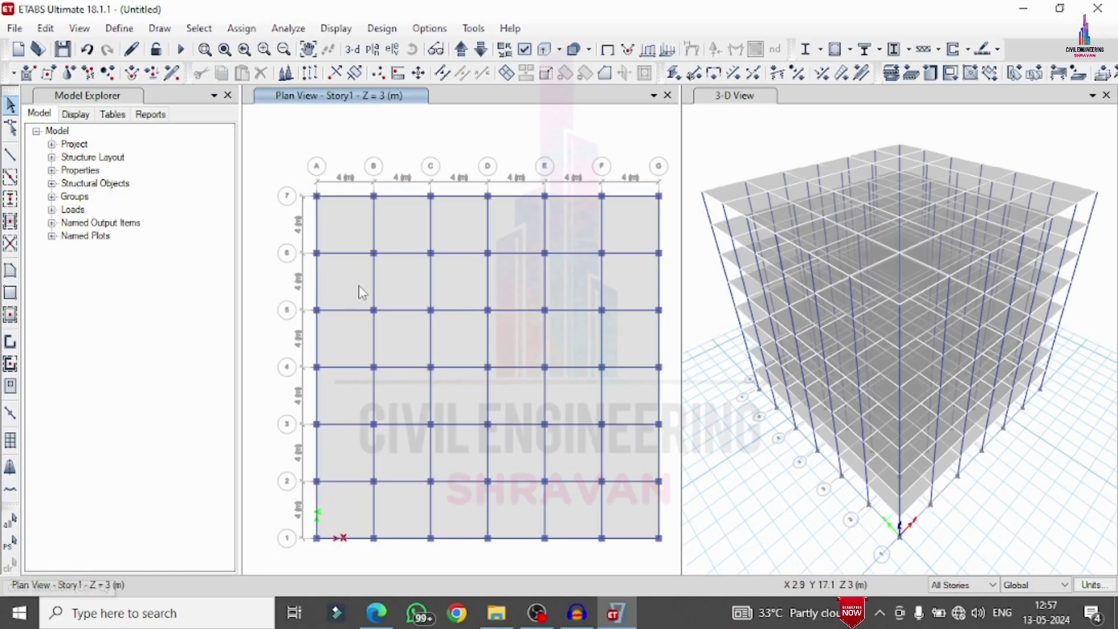
left_click(958, 585)
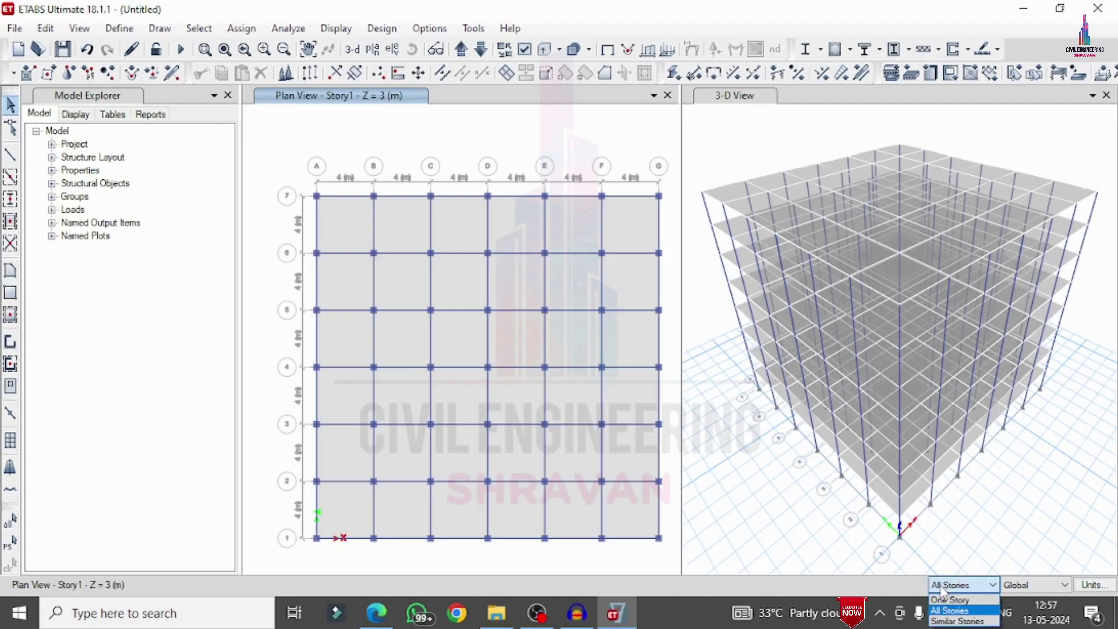
left_click(940, 600)
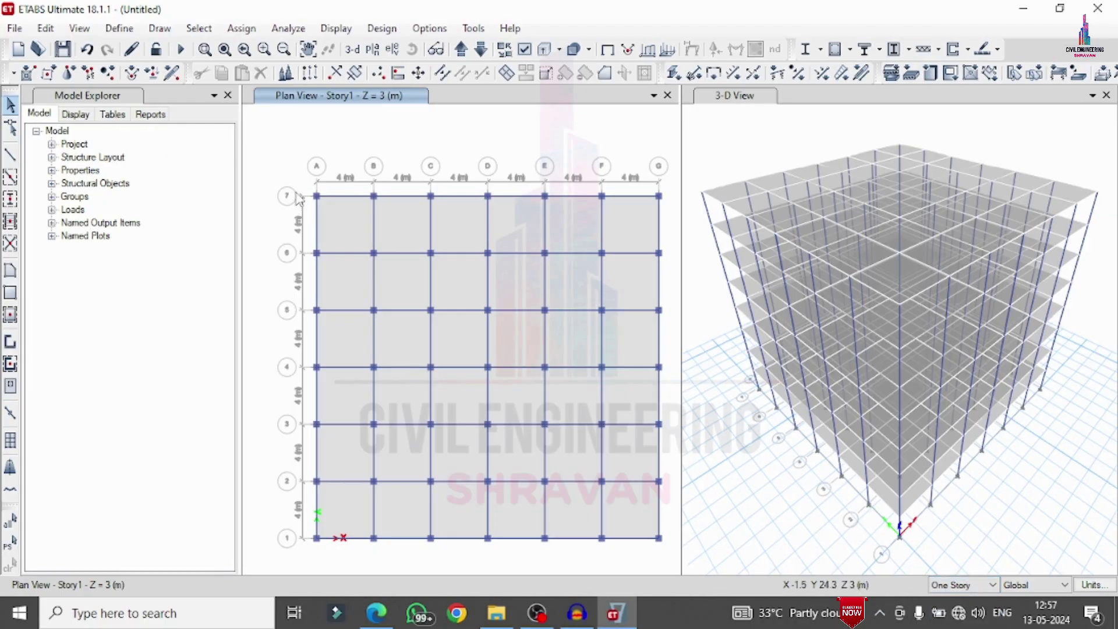
Step: Select all columns around the perimeter of the Story1 plan, along grids A, G, 1 and 7, and delete them
left_click_drag(307, 188, 392, 204)
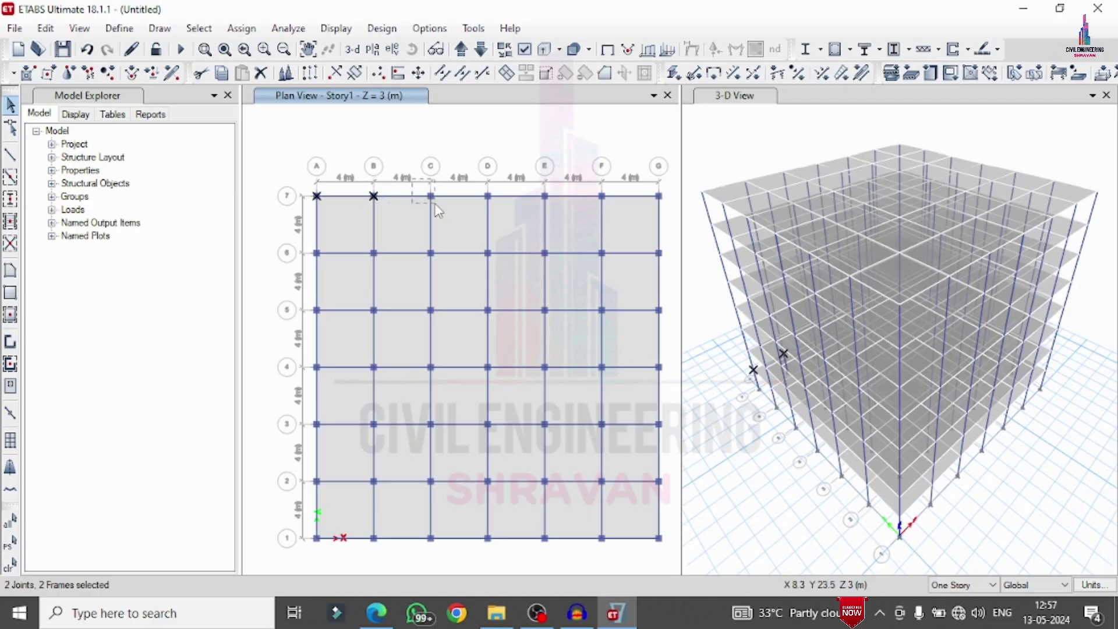
left_click_drag(473, 188, 613, 209)
left_click_drag(654, 177, 671, 447)
left_click_drag(663, 489, 665, 545)
left_click_drag(592, 536, 607, 548)
left_click_drag(535, 535, 554, 560)
left_click_drag(459, 529, 497, 555)
left_click_drag(410, 529, 438, 556)
left_click_drag(352, 532, 386, 552)
left_click_drag(295, 528, 323, 556)
left_click_drag(303, 469, 327, 498)
left_click_drag(304, 412, 327, 438)
left_click_drag(304, 354, 327, 381)
left_click_drag(304, 297, 328, 325)
left_click_drag(304, 240, 330, 271)
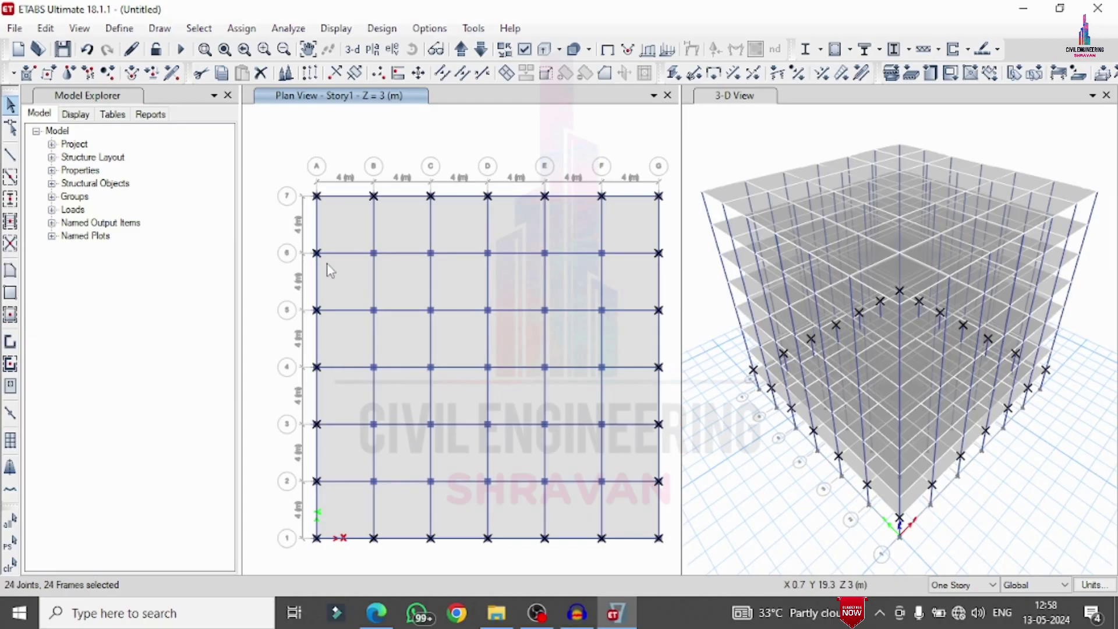
left_click(45, 28)
left_click(80, 157)
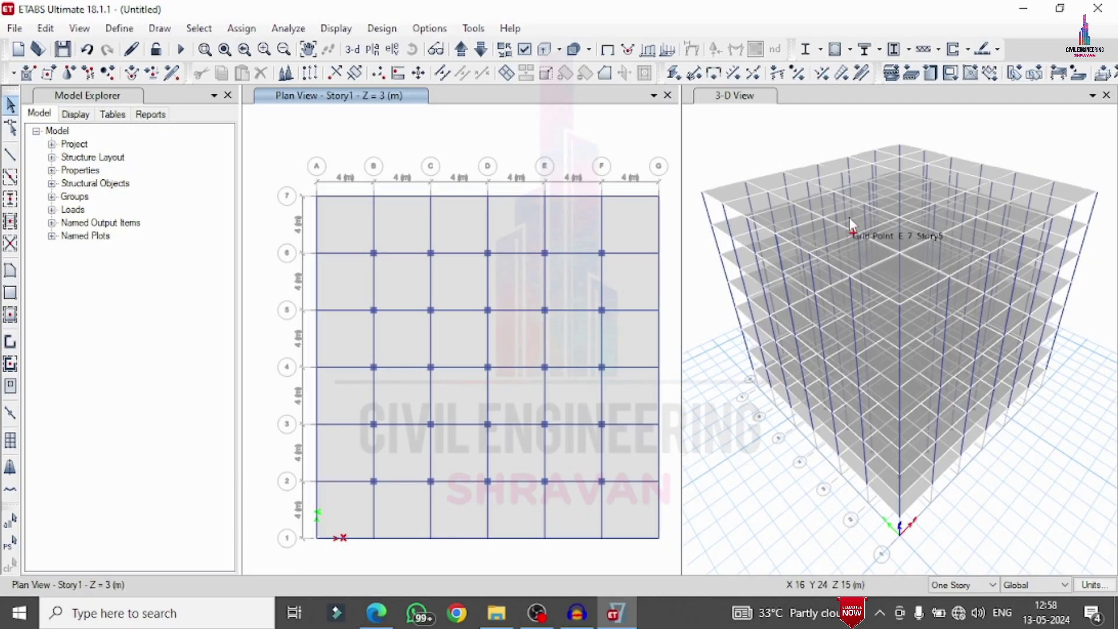
left_click(742, 143)
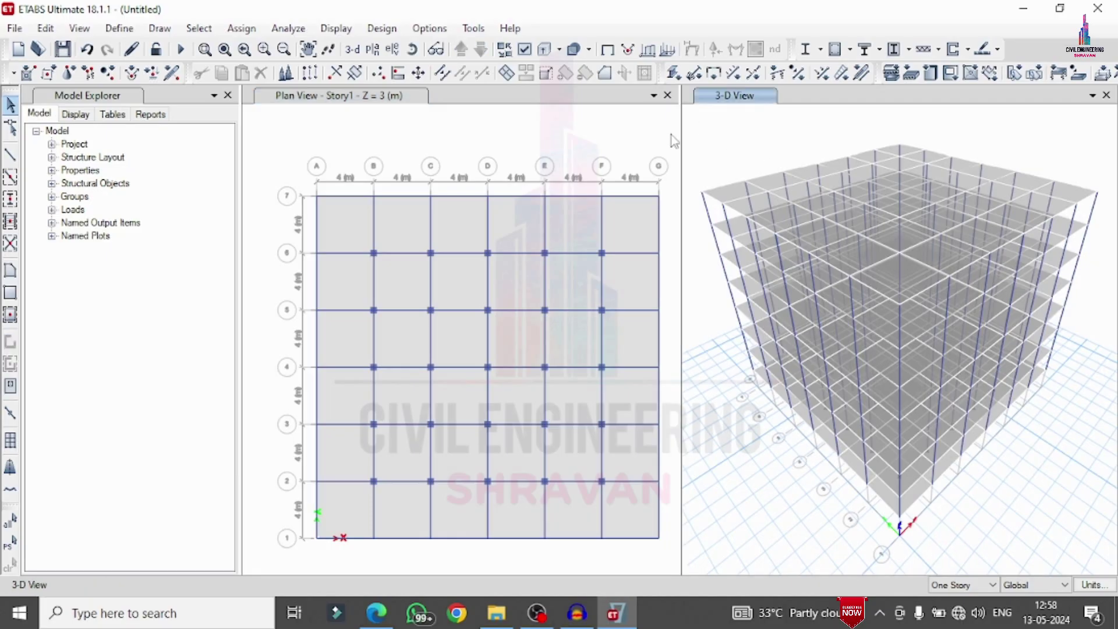
left_click(412, 49)
left_click_drag(843, 403, 922, 370)
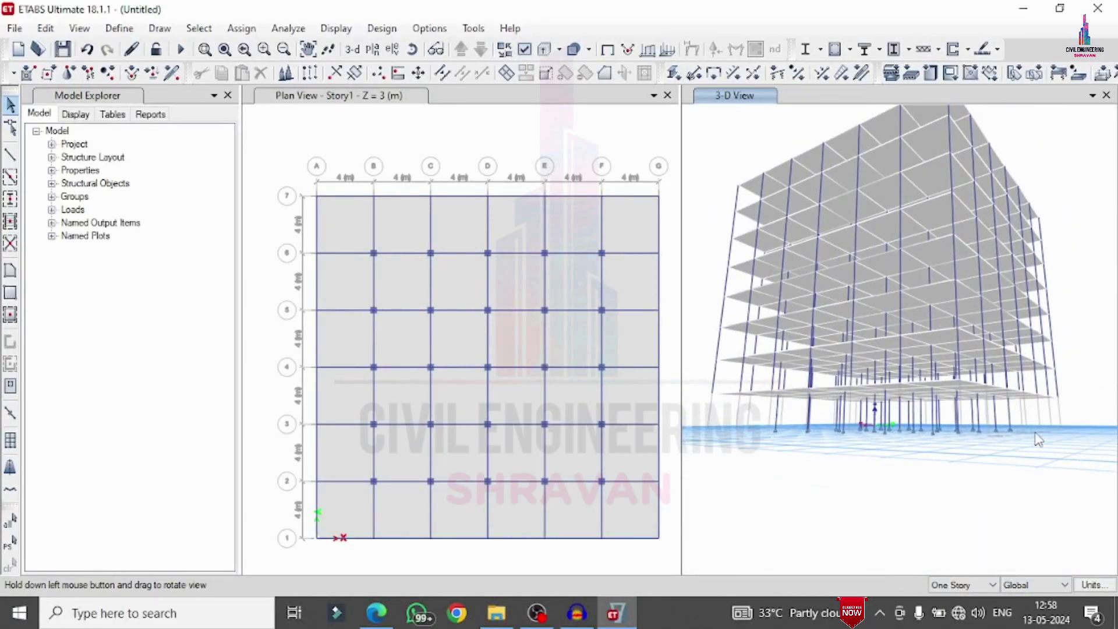
Step: Add the seismic load patterns EX and EY with IS 1893:2016 as their auto lateral load
left_click(119, 28)
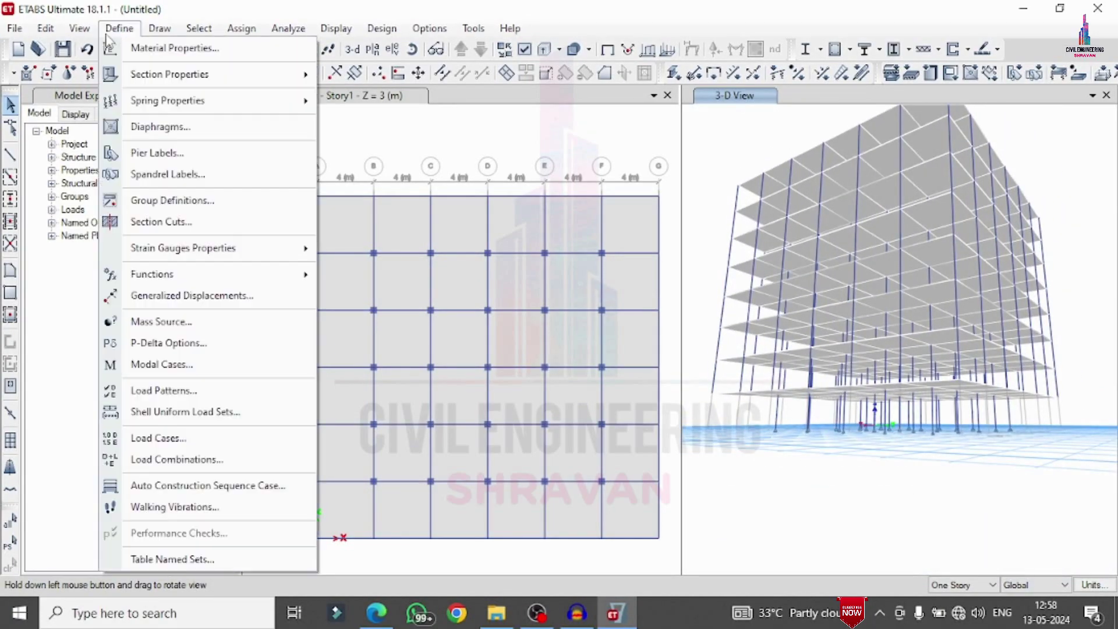
left_click(213, 388)
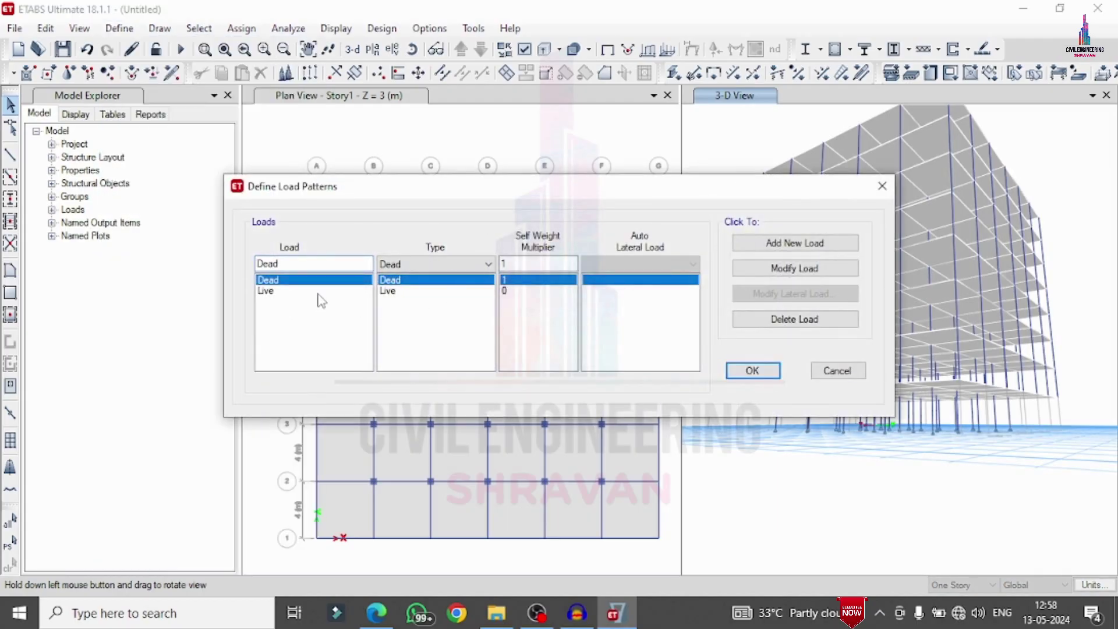
type("E")
left_click(445, 269)
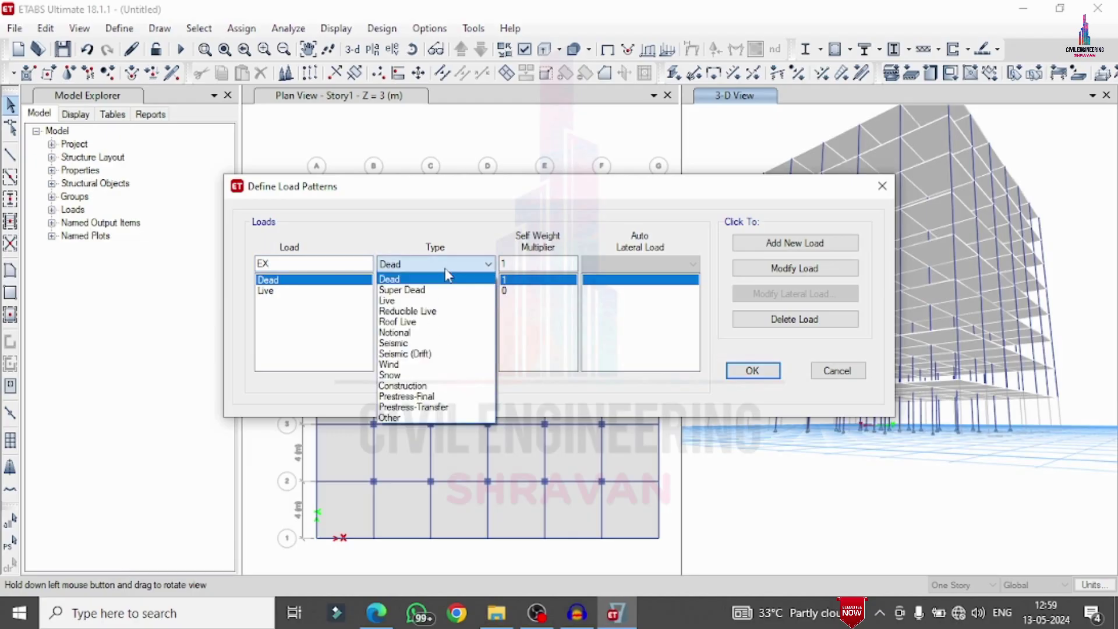
key("Down")
key("Down")
key("Down")
key("Down")
key("Down")
key("Down")
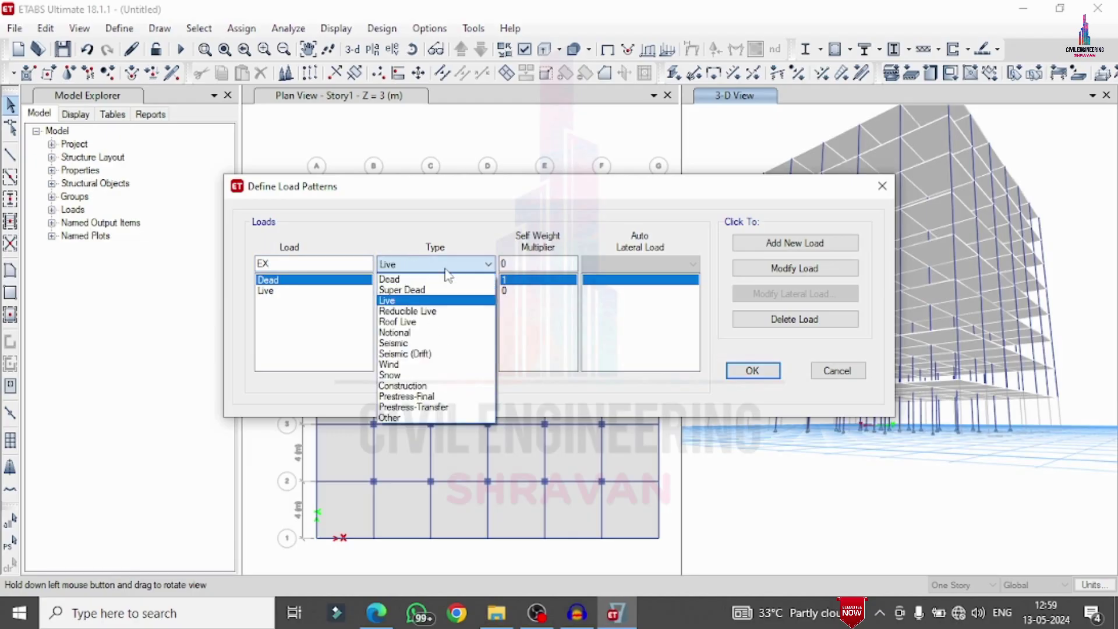
key("Return")
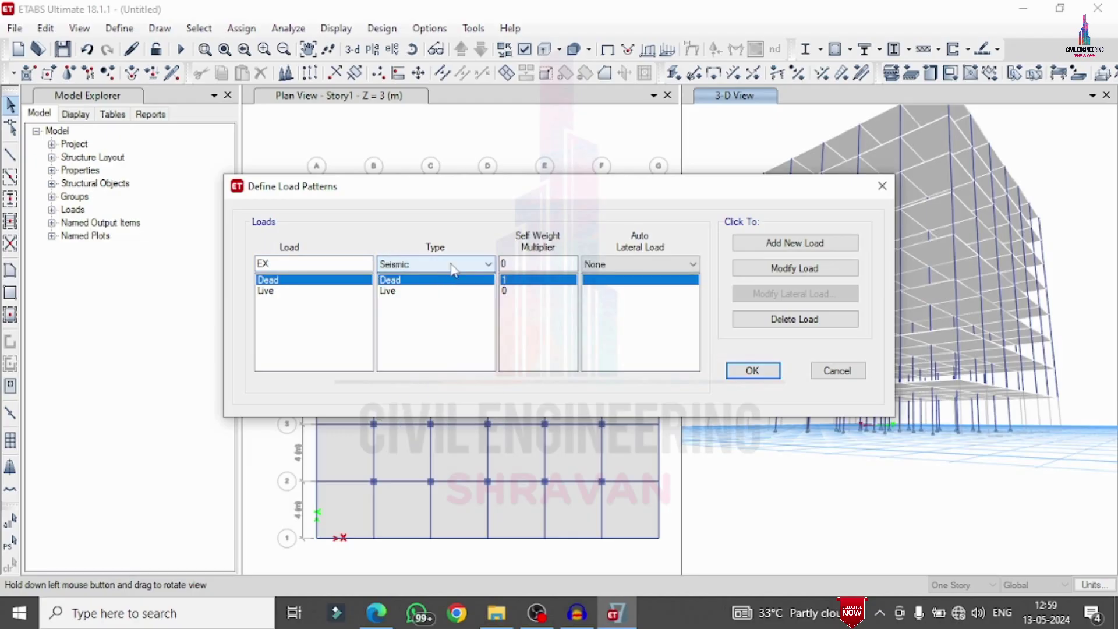
left_click(657, 265)
key("i")
key("Return")
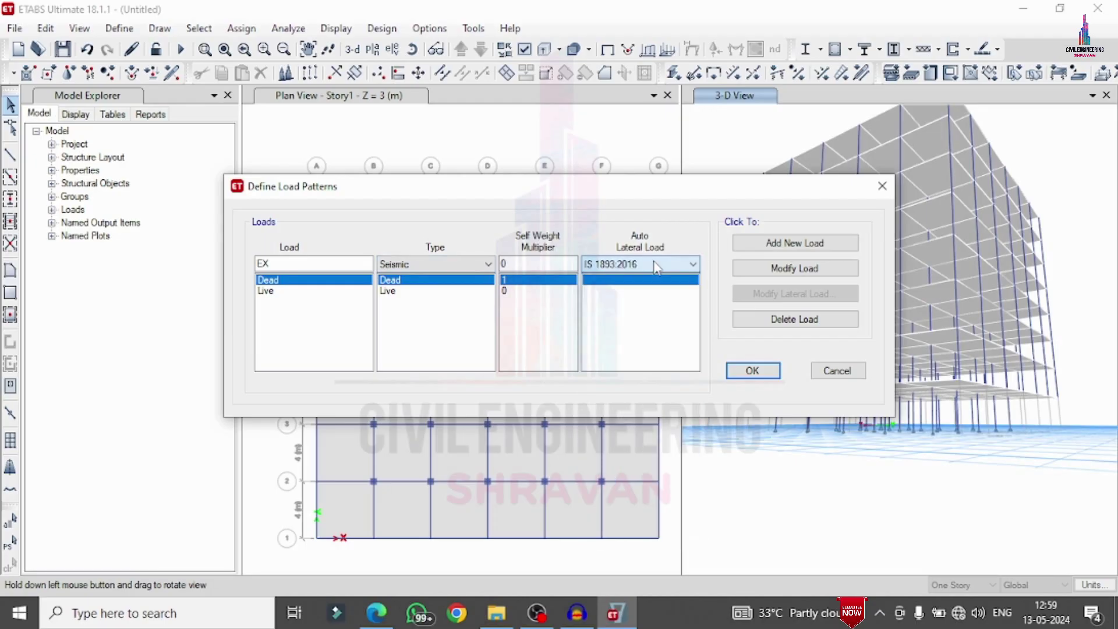
left_click(749, 243)
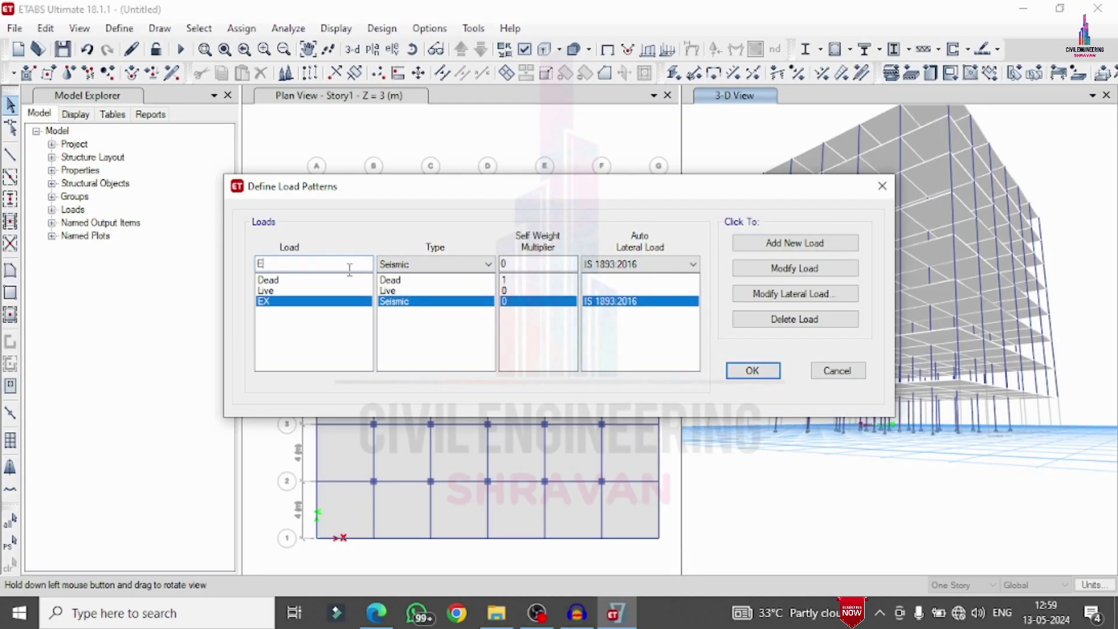
left_click(795, 242)
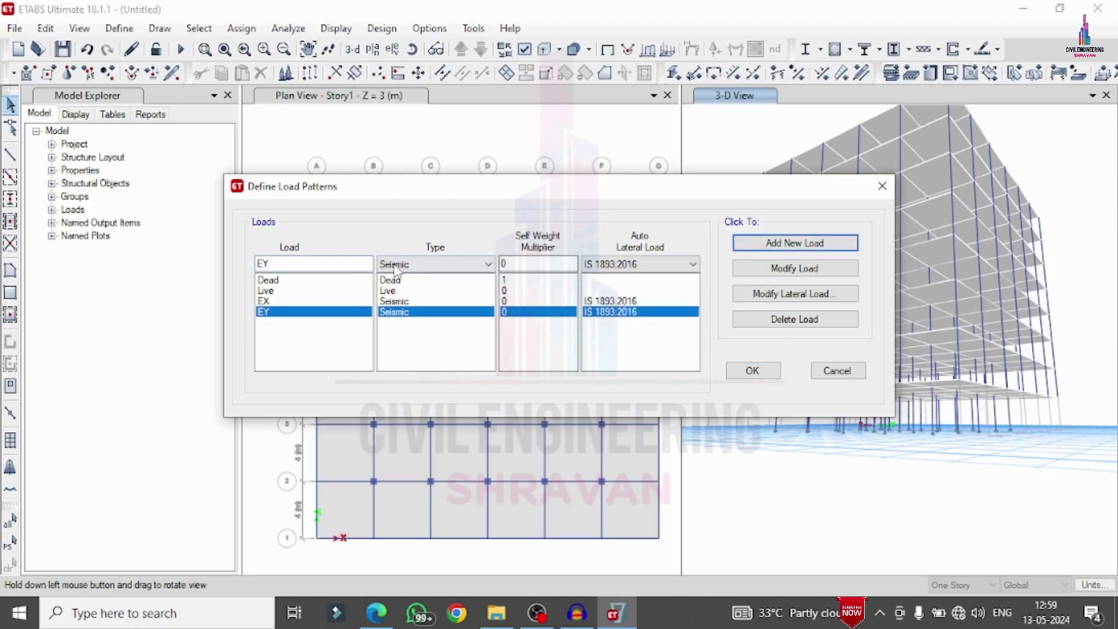
Step: Add the wind load patterns WX and WY with Indian IS 875:2015 as their auto lateral load
type("WX")
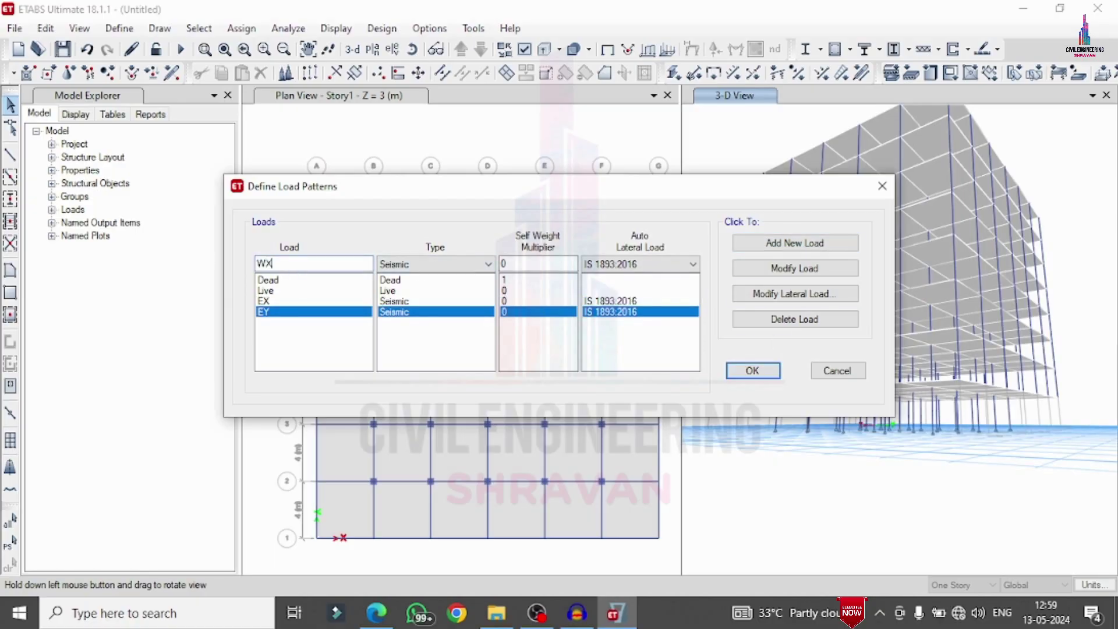
left_click(398, 265)
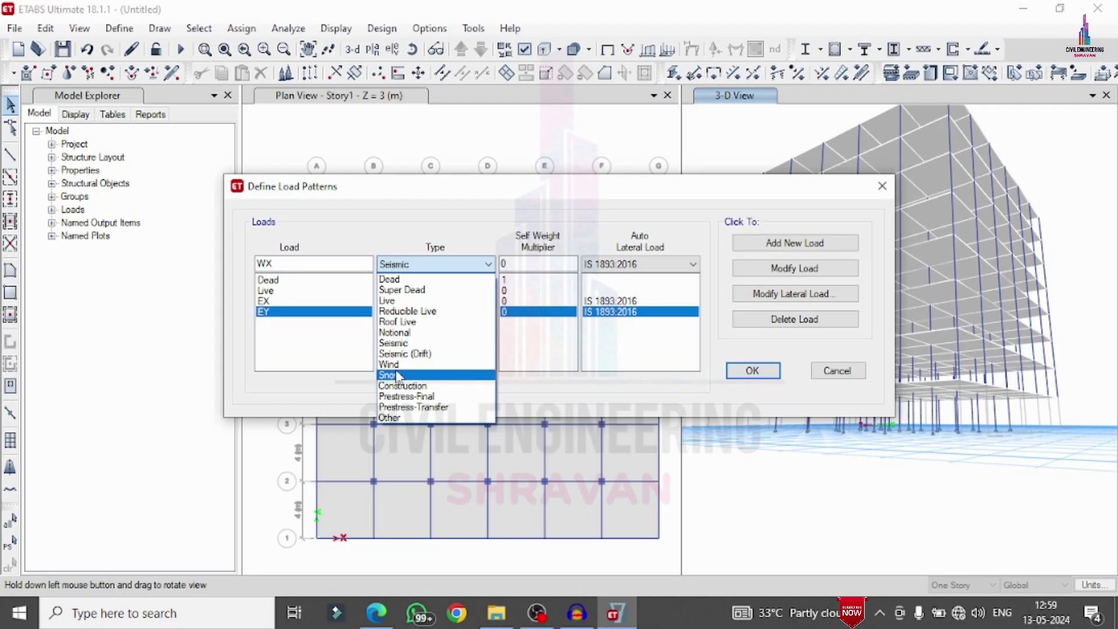
left_click(419, 368)
left_click(622, 269)
key("i")
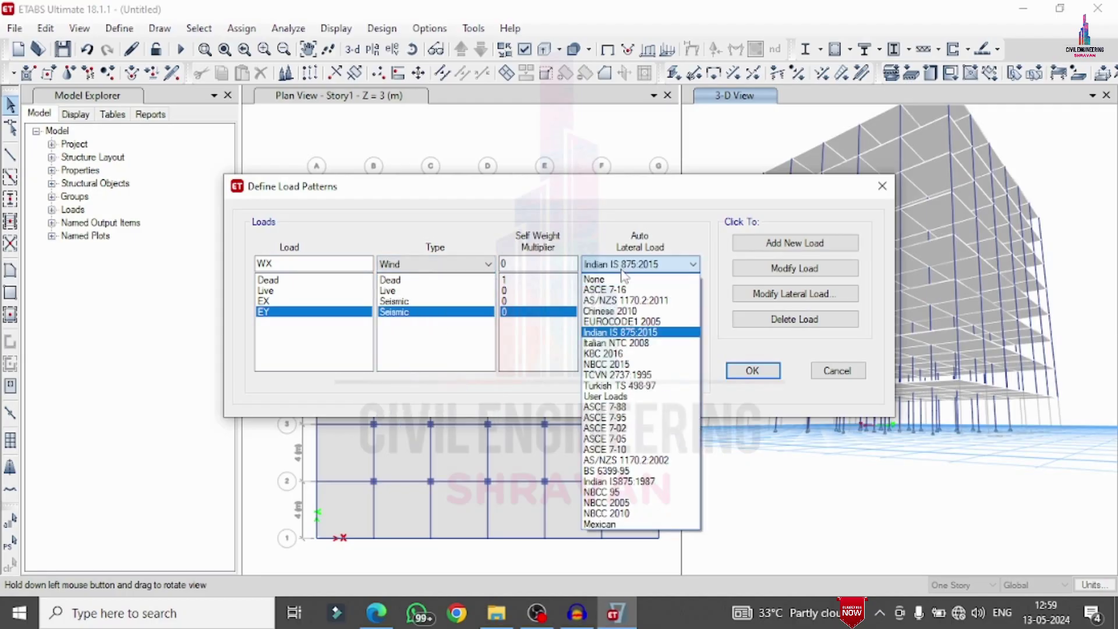
key("Return")
left_click(813, 241)
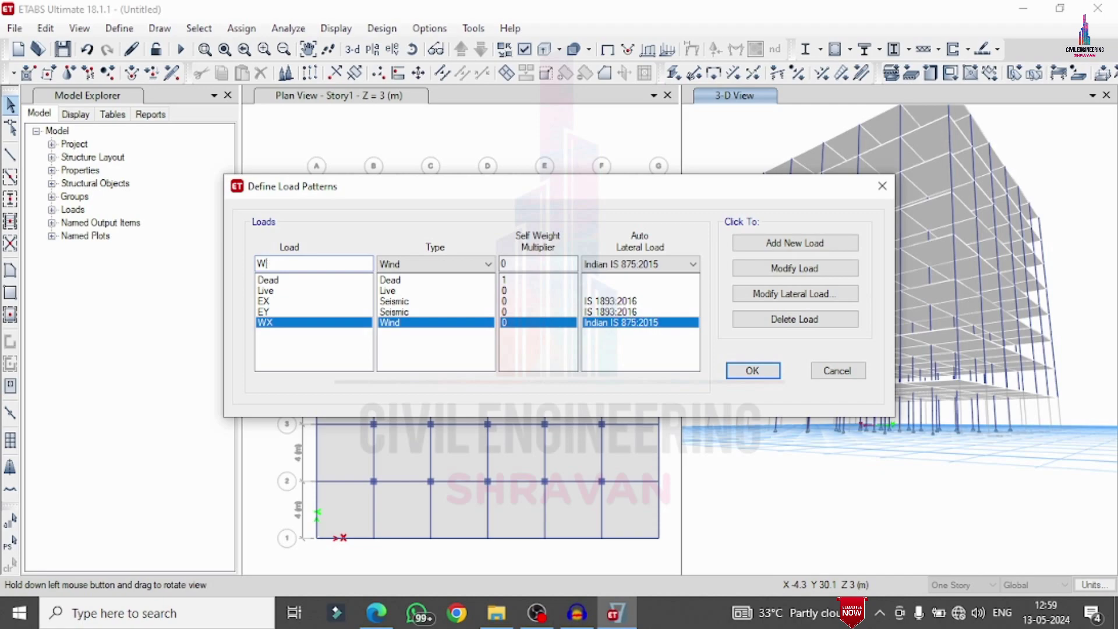
left_click(758, 245)
Step: Restrict the EX seismic loading to the X direction without eccentricities and choose its per-code seismic zone factor
left_click(627, 303)
left_click(761, 291)
left_click(429, 202)
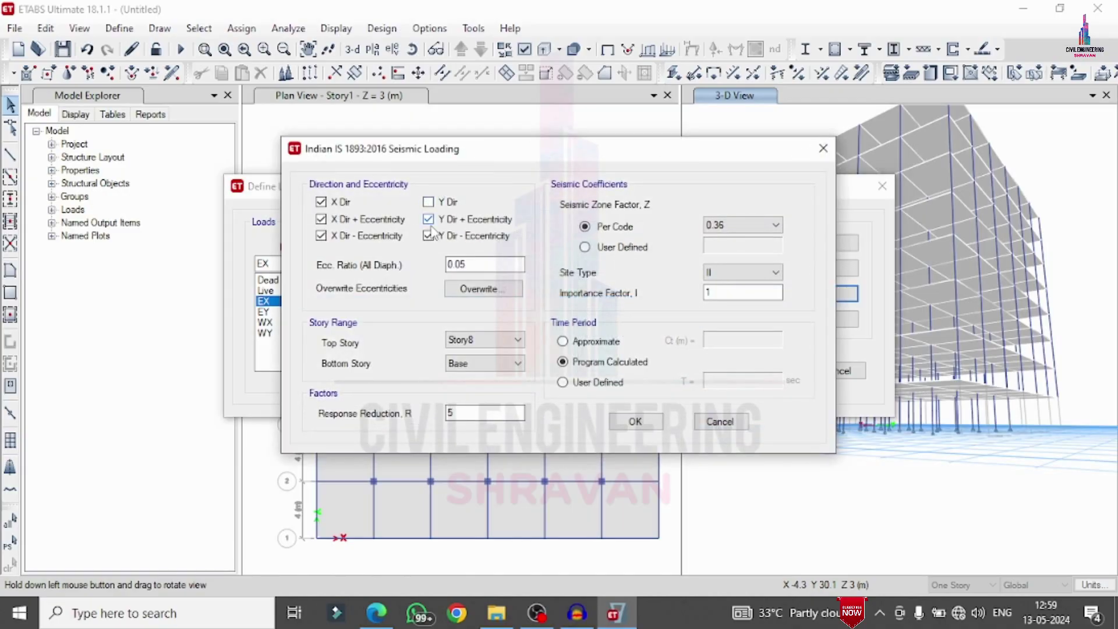
left_click(429, 236)
left_click(321, 236)
left_click(321, 219)
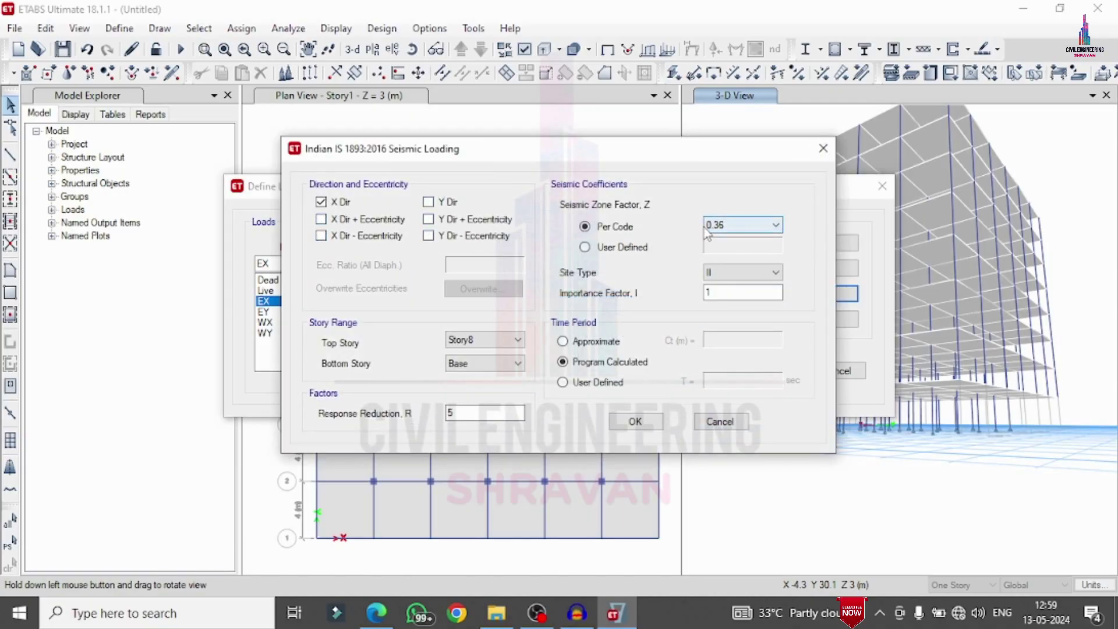
left_click(725, 226)
left_click(716, 250)
left_click(635, 421)
Step: Restrict the EY seismic loading to the Y direction without eccentricities and choose its per-code seismic zone factor
left_click(549, 312)
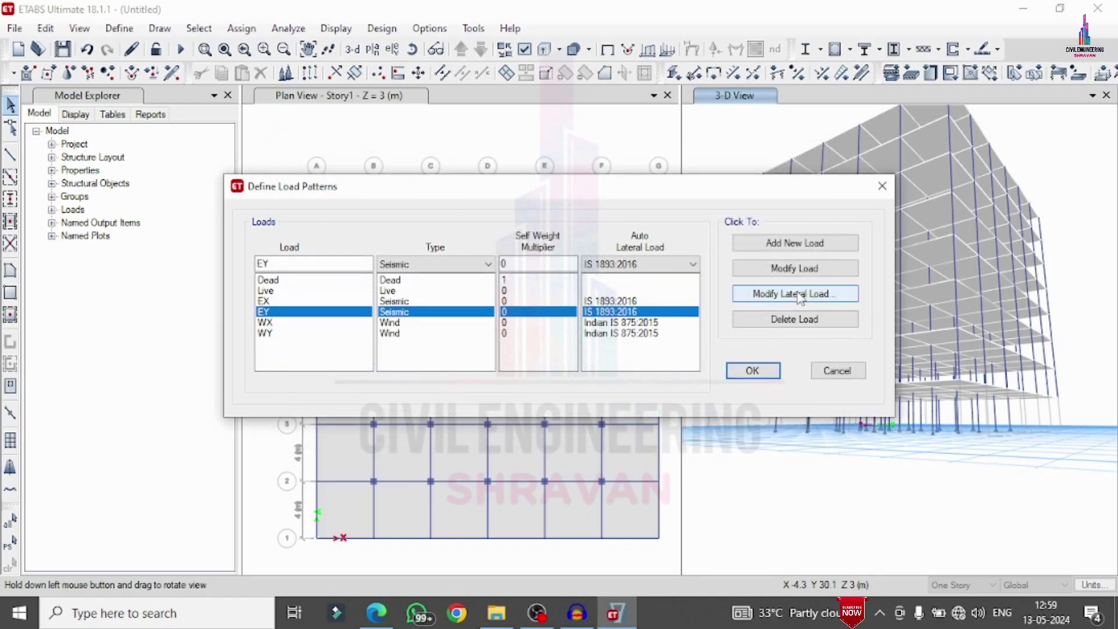
left_click(795, 294)
left_click(321, 219)
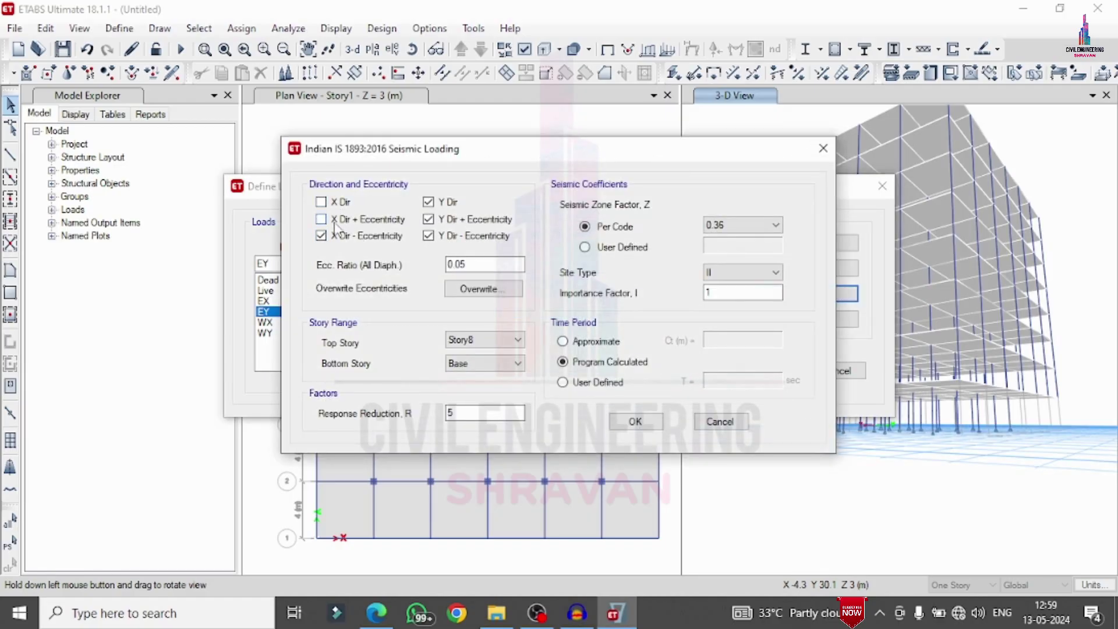
left_click(341, 236)
left_click(507, 238)
left_click(494, 219)
left_click(711, 225)
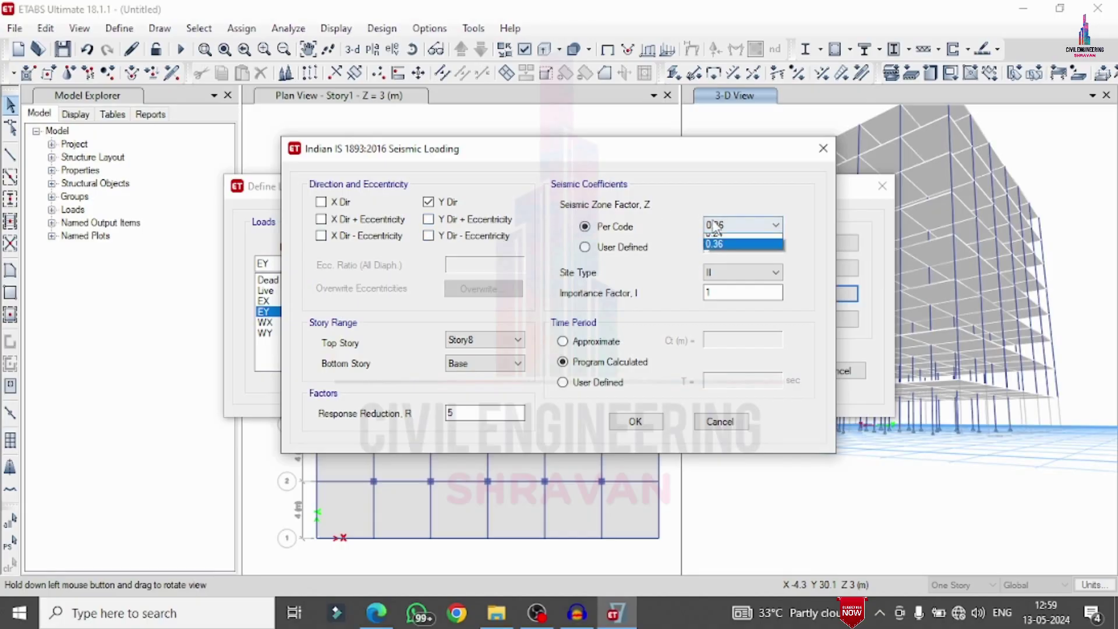
left_click(723, 251)
left_click(630, 422)
Step: Set the WX wind speed to 44 m/s and choose its terrain category
left_click(539, 322)
left_click(768, 294)
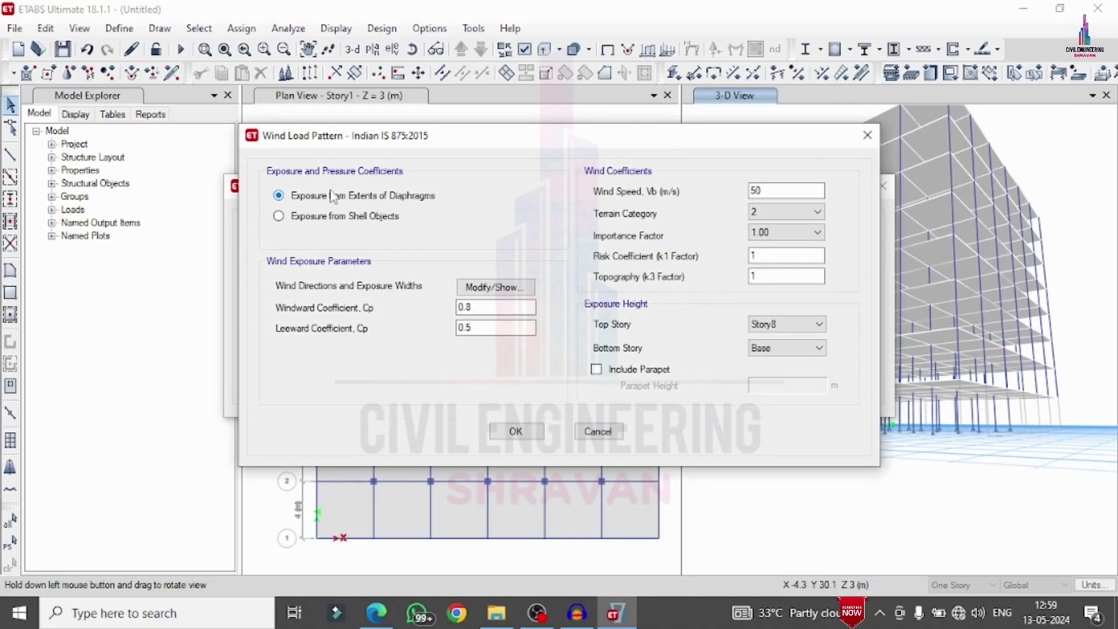
left_click_drag(766, 195, 634, 198)
type("44")
left_click(800, 214)
left_click(783, 249)
Step: Edit the wind direction angles of WX and accept its wind load settings
left_click(473, 287)
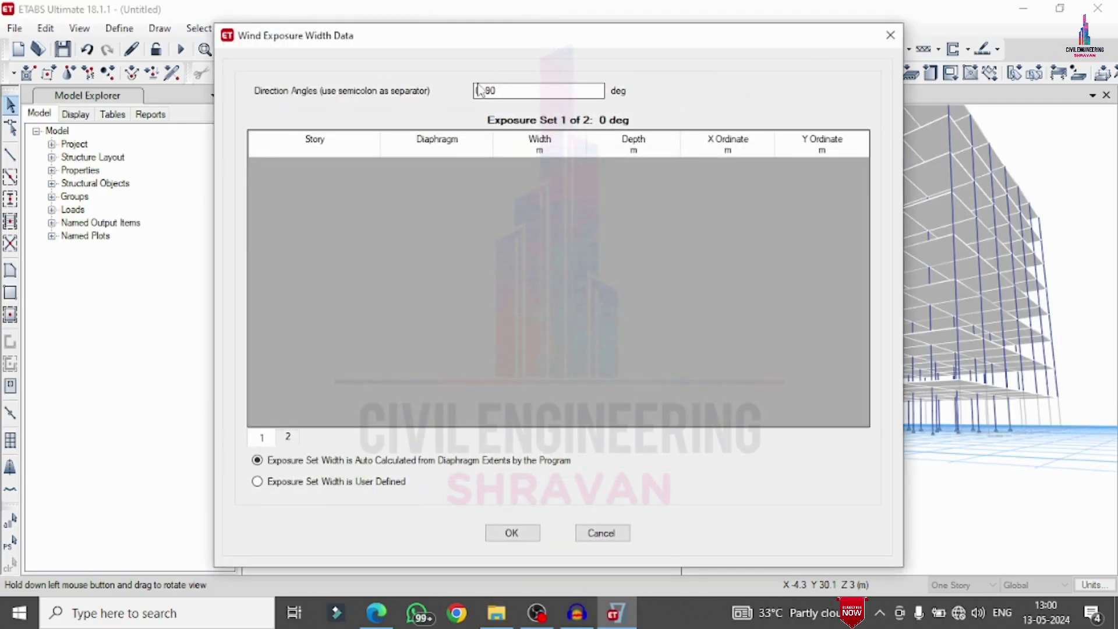
left_click_drag(492, 95, 486, 97)
left_click(514, 533)
left_click(517, 429)
Step: Set the WY wind speed to 44 m/s, terrain category to 3 and windward coefficient to 0.86
left_click(795, 300)
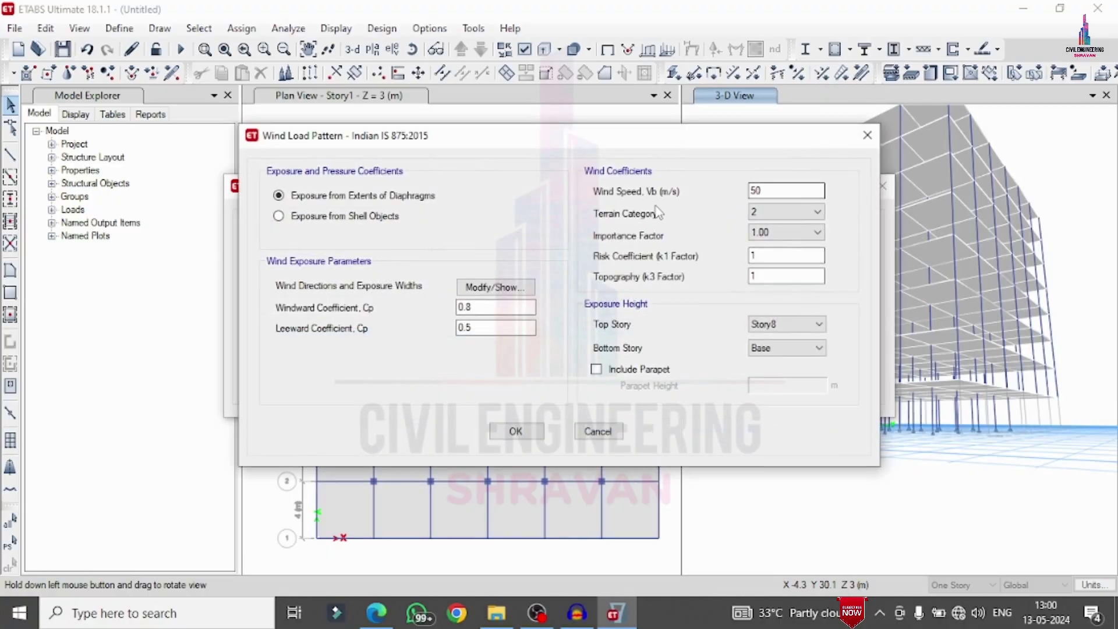
double_click(763, 191)
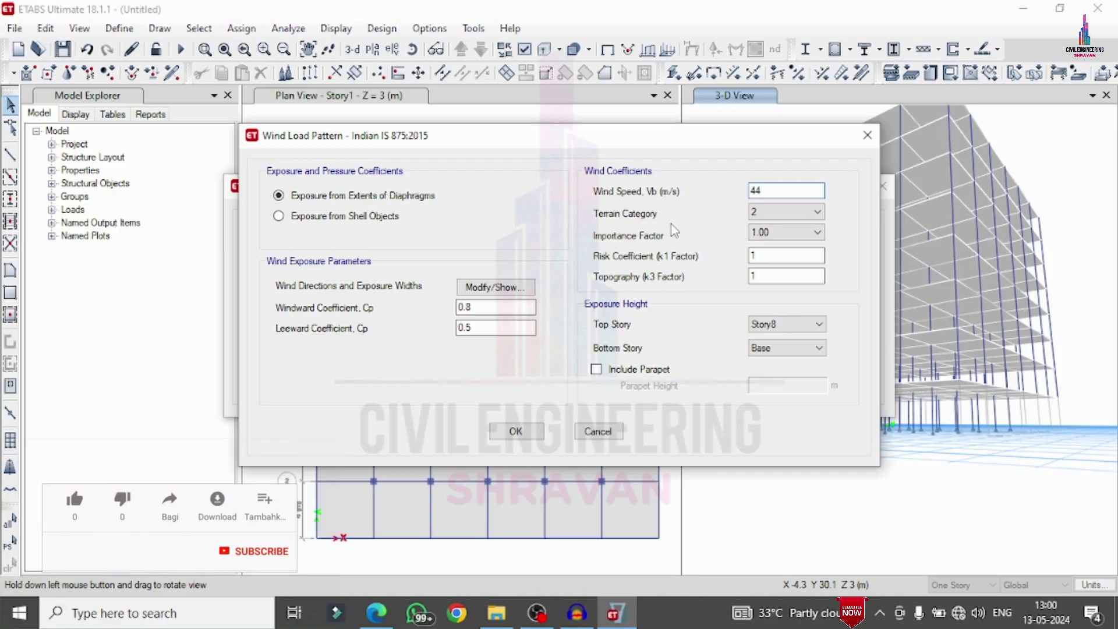
left_click(755, 218)
left_click(762, 251)
Step: Set the WY wind direction angles to 90; 270 and accept the wind settings and load pattern definitions
left_click(495, 287)
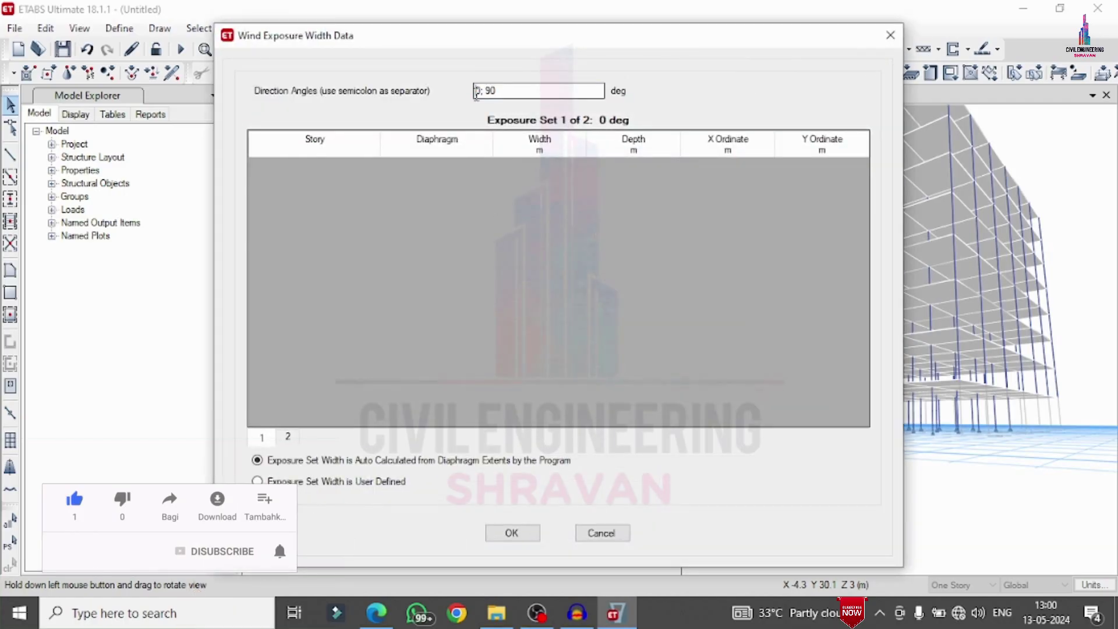
key("Right")
key("BackSpace")
type("2")
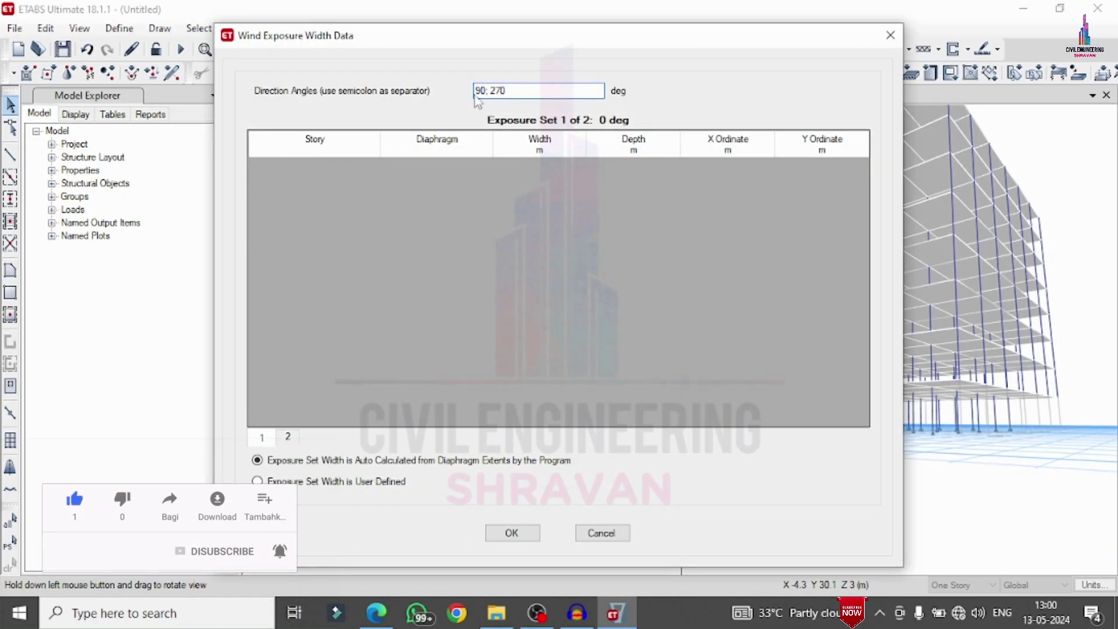
left_click(513, 531)
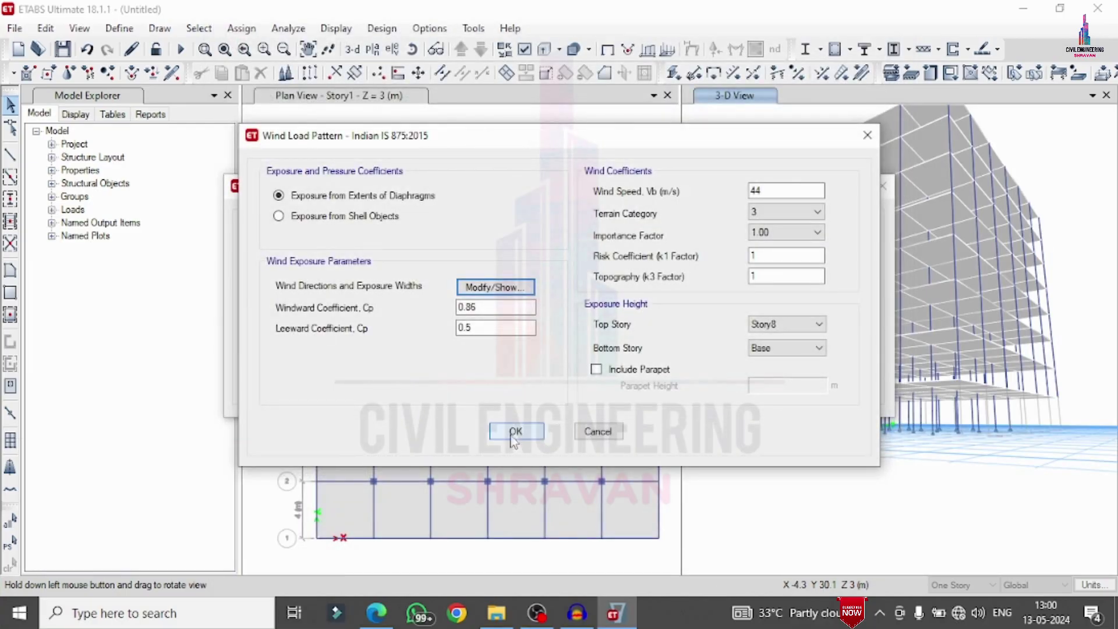
left_click(512, 501)
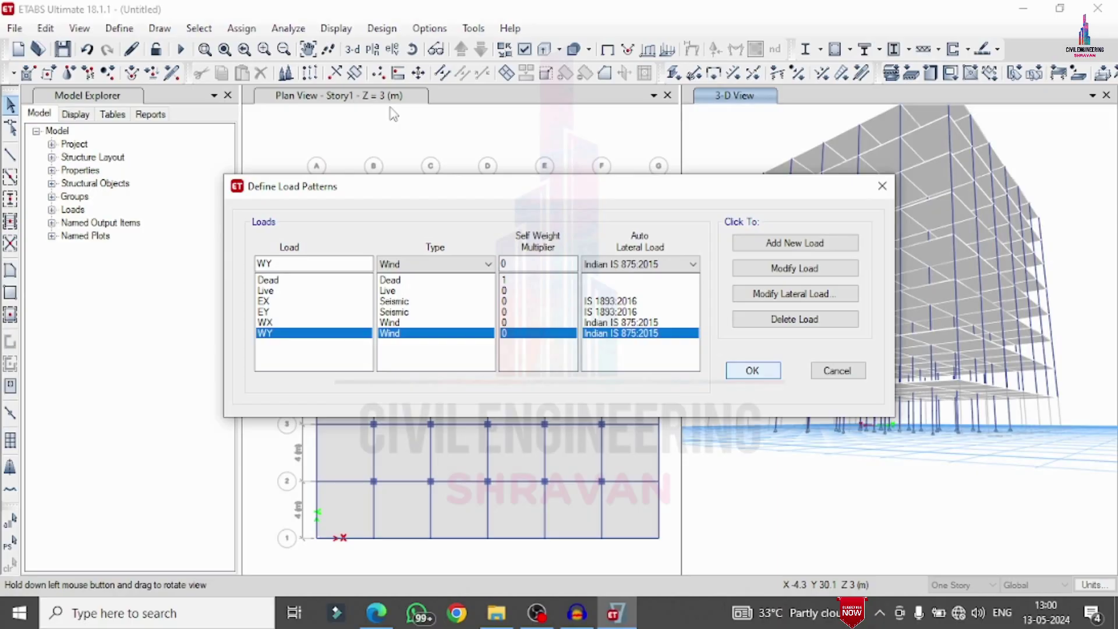
key("Return")
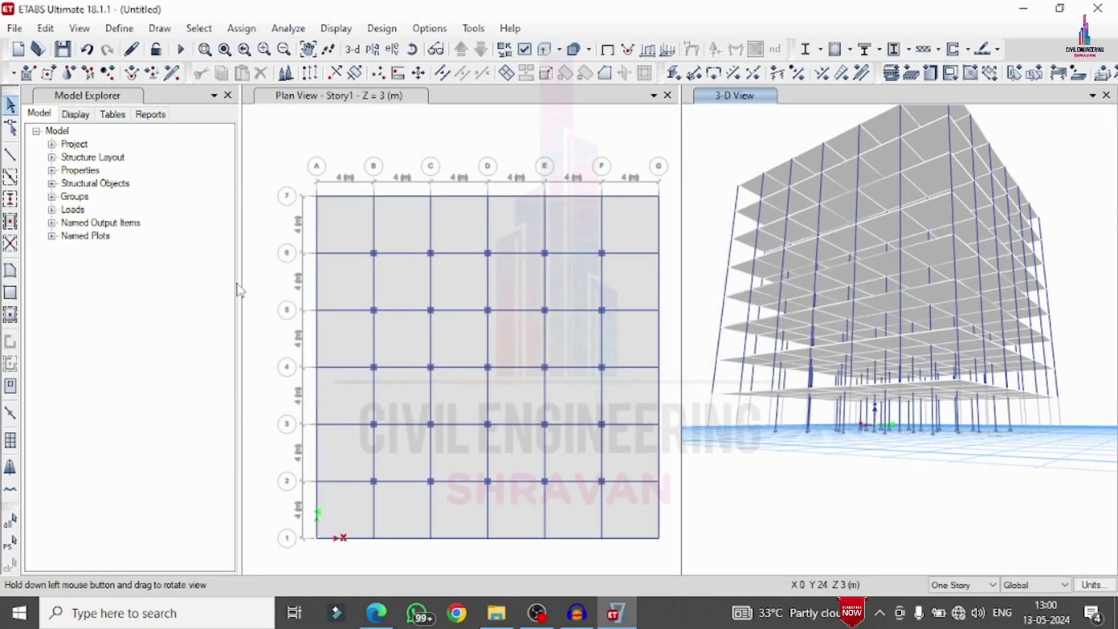
Step: Select the whole model and add Dead joint loads of 1 kN in global X, Y, Z and 1 kN-m about XX, YY, ZZ
left_click(11, 520)
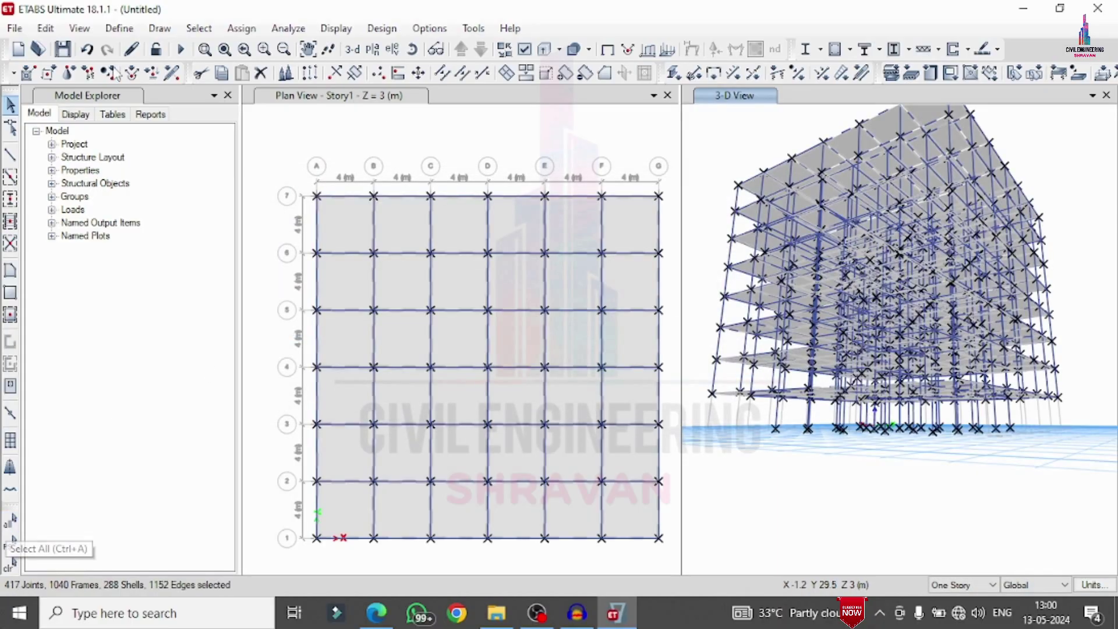
left_click(242, 28)
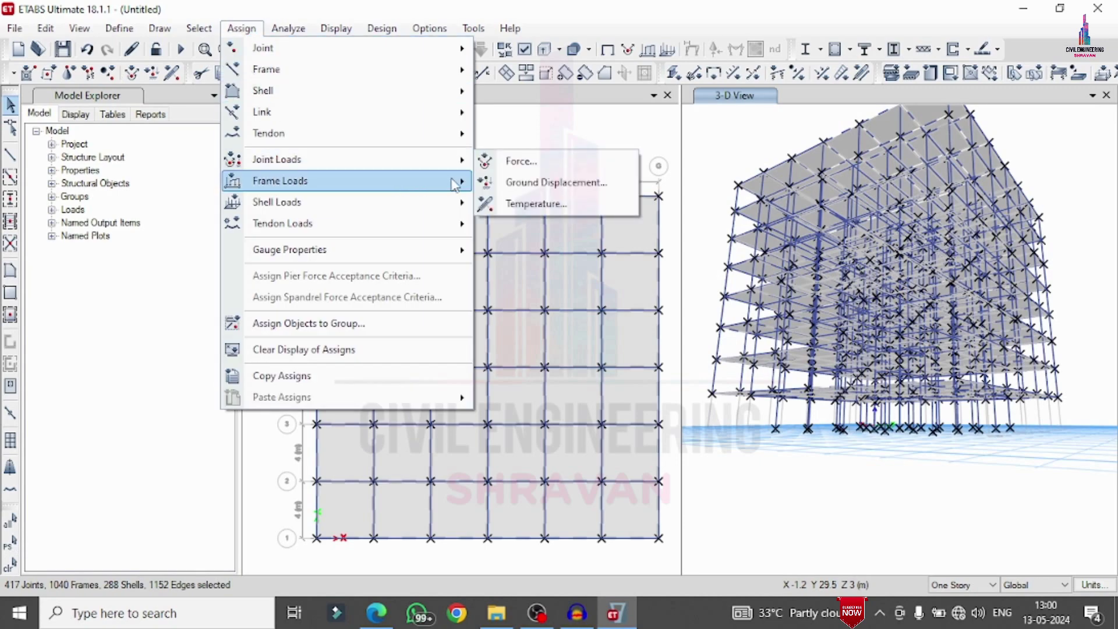
left_click(507, 175)
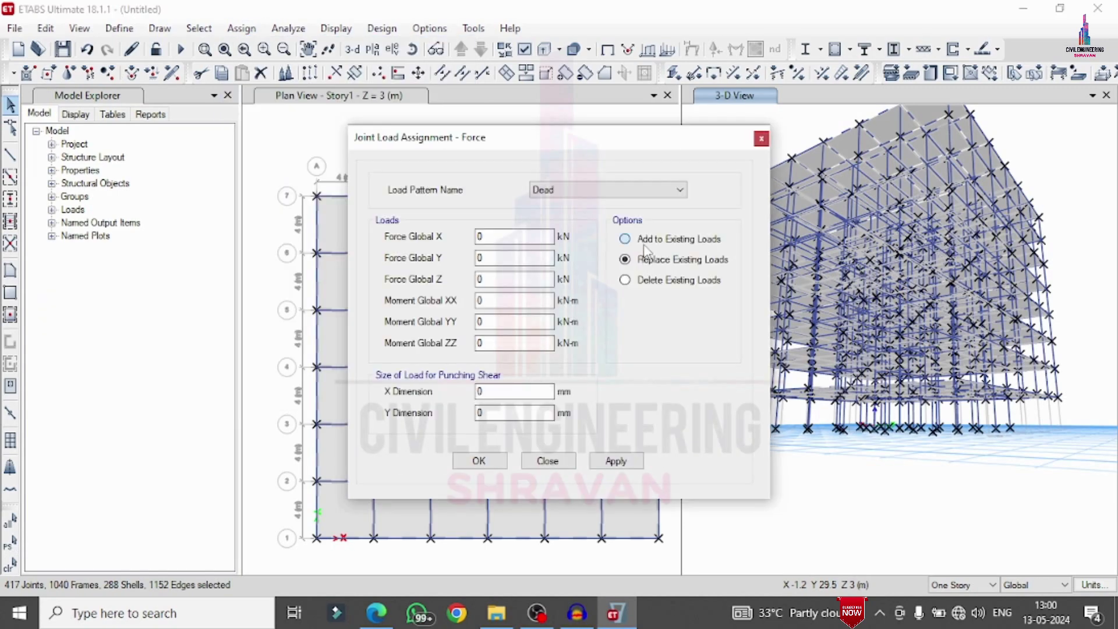
double_click(526, 235)
type("1")
key("Tab")
left_click(614, 461)
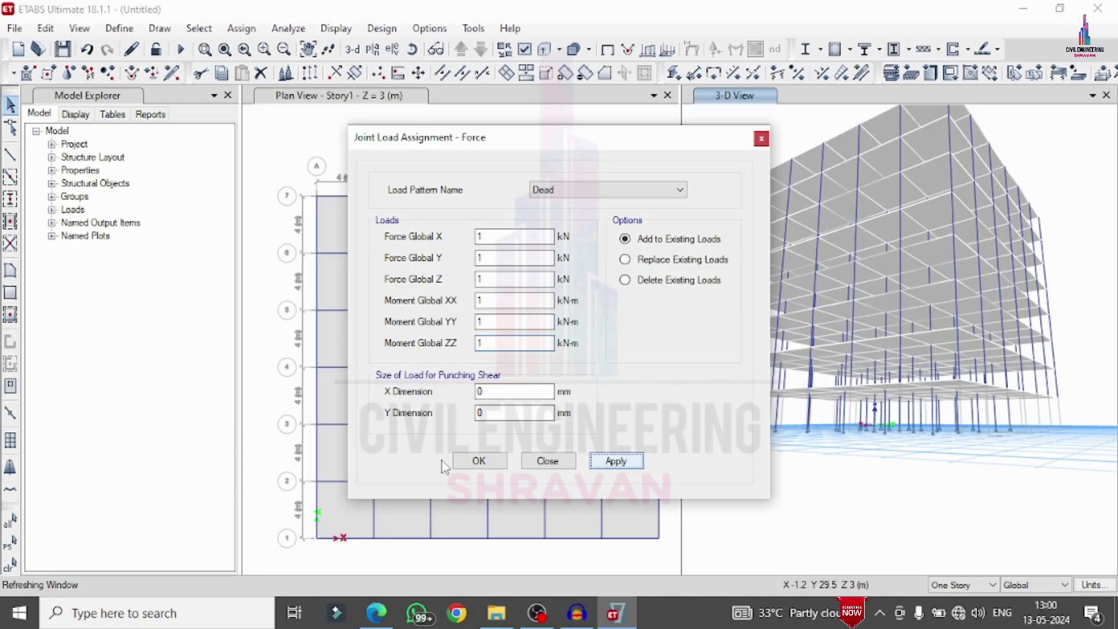
left_click(479, 461)
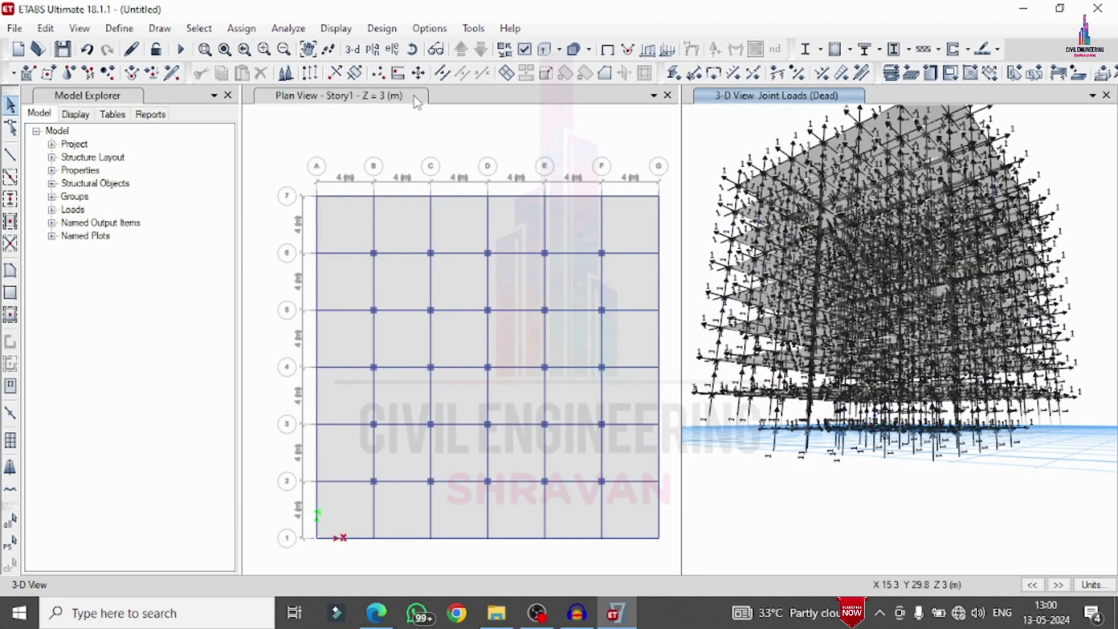
Step: Restore the default 3-D view and select all frames with the beam section B
left_click(353, 49)
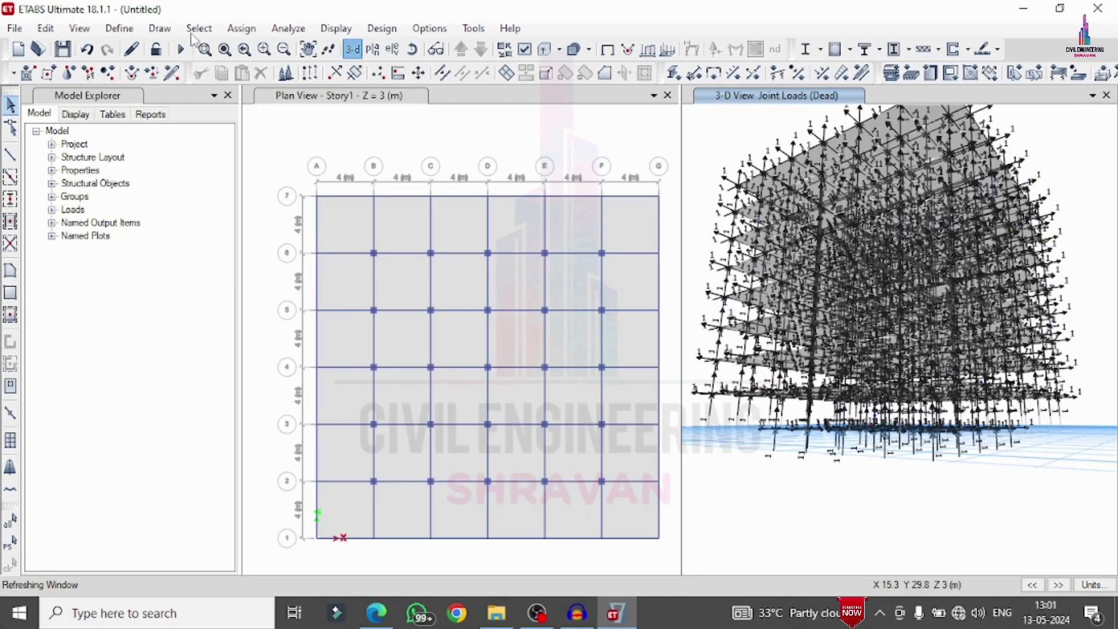
left_click(198, 28)
mouse_move(233, 48)
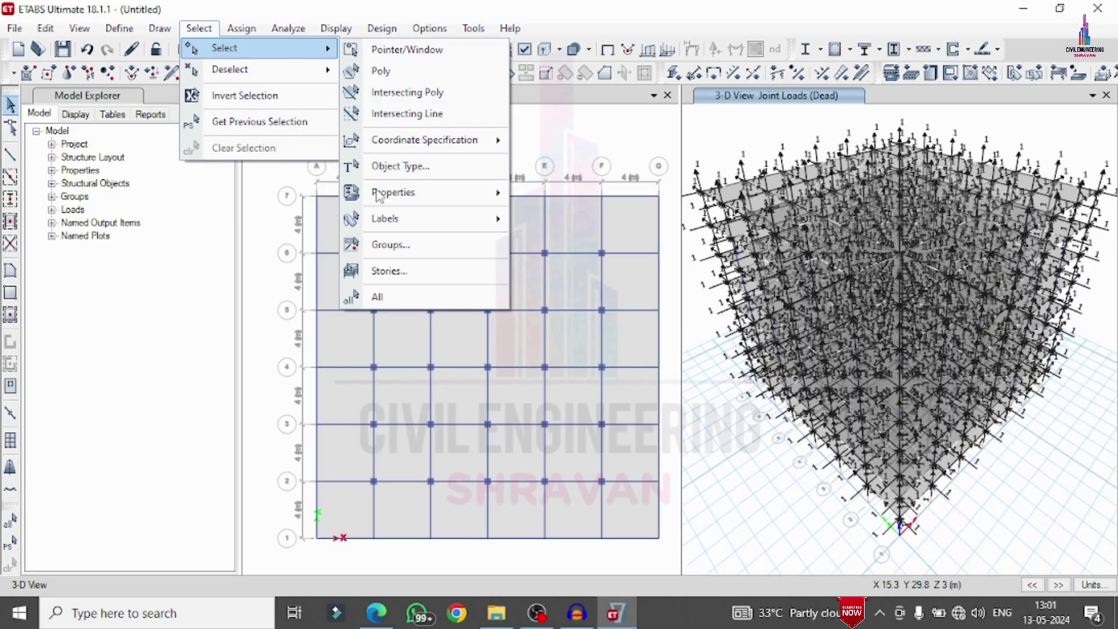
mouse_move(385, 192)
left_click(614, 218)
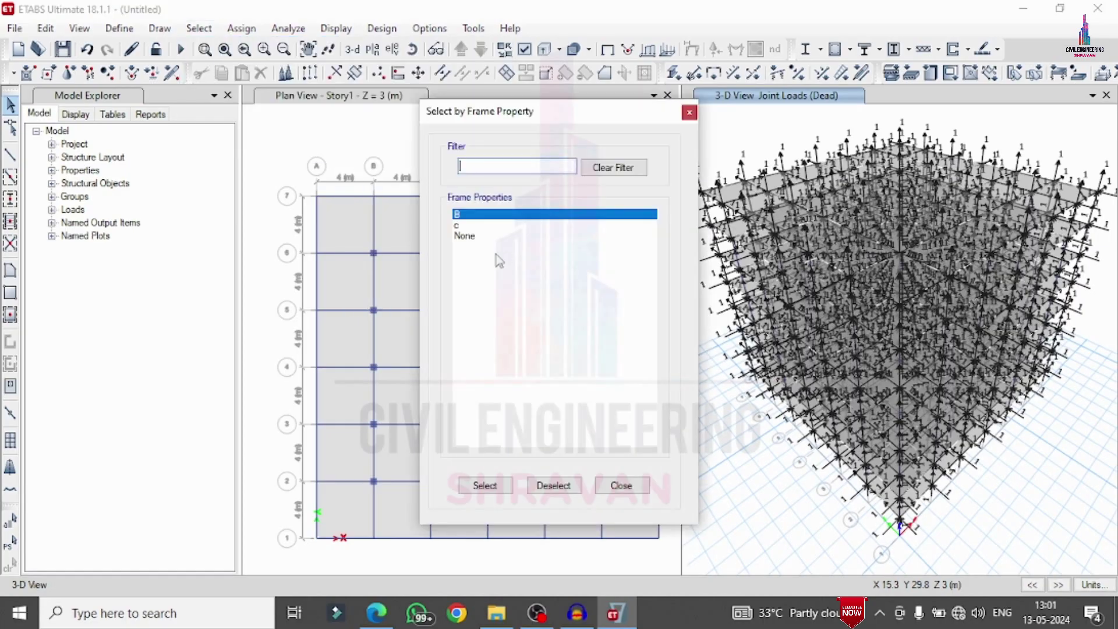
left_click(486, 484)
left_click(622, 485)
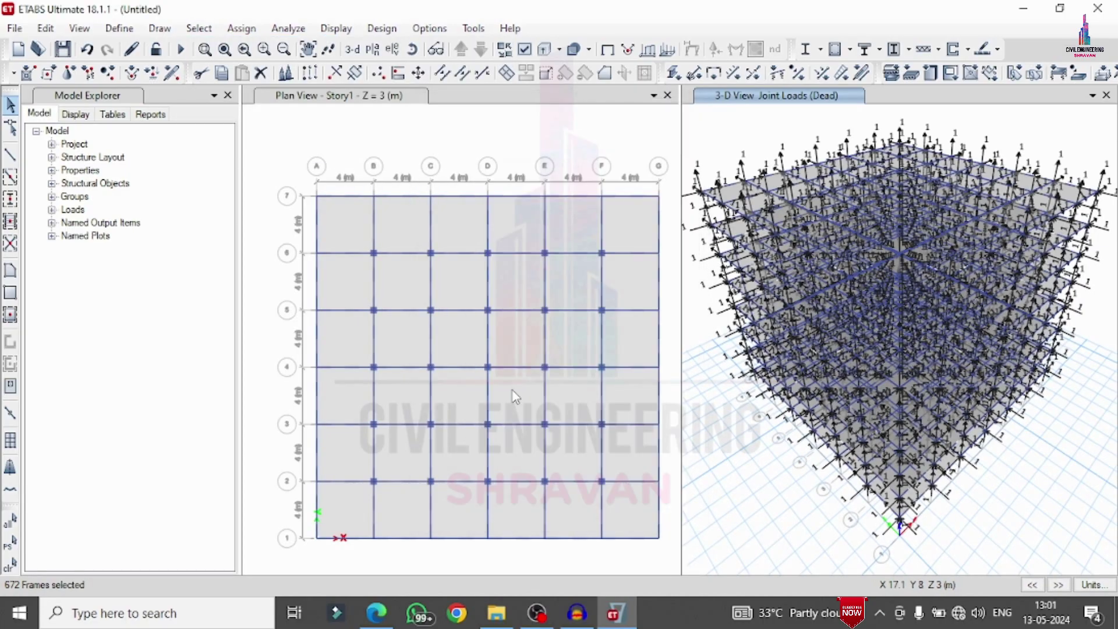
Step: Add a uniform distributed Dead load of 24.3 kN/m in the gravity direction to the selected beams
left_click(242, 28)
mouse_move(331, 180)
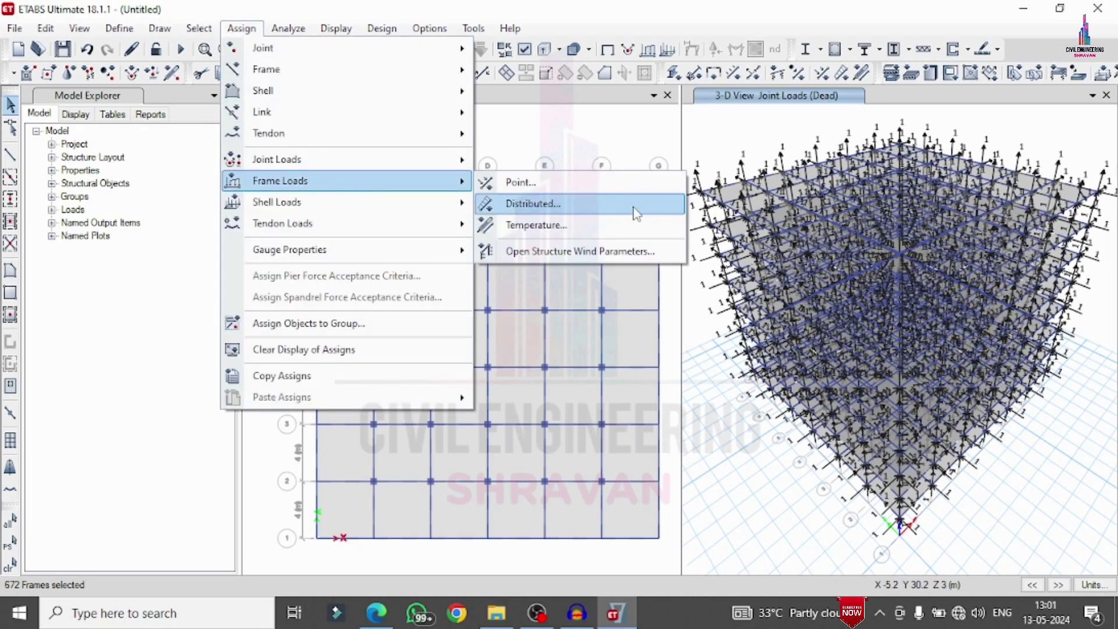
left_click(617, 208)
double_click(402, 438)
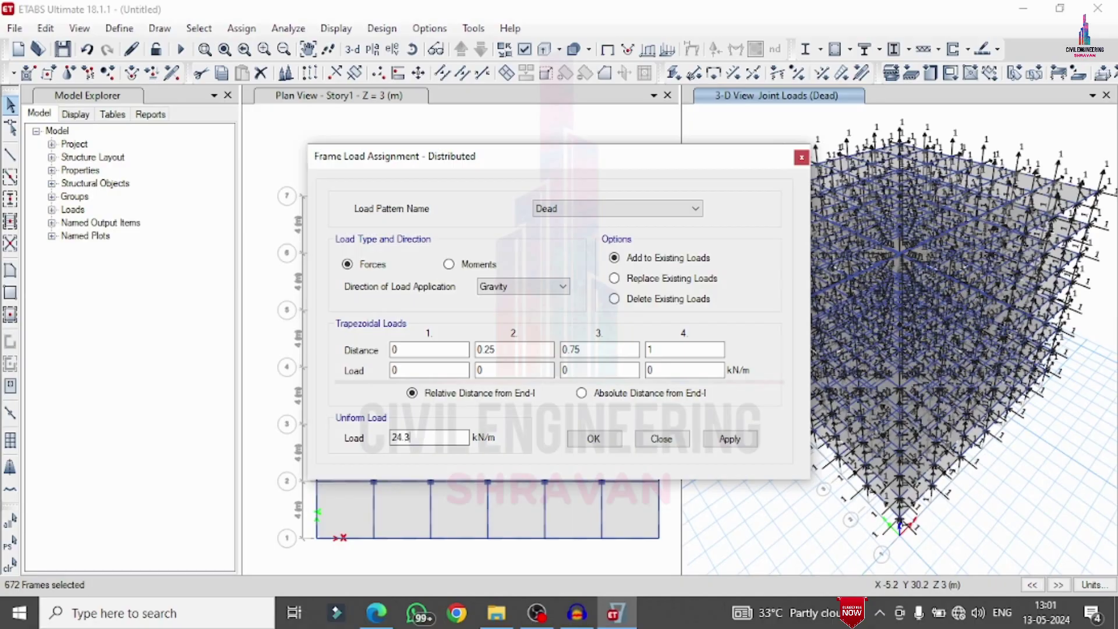
left_click(716, 442)
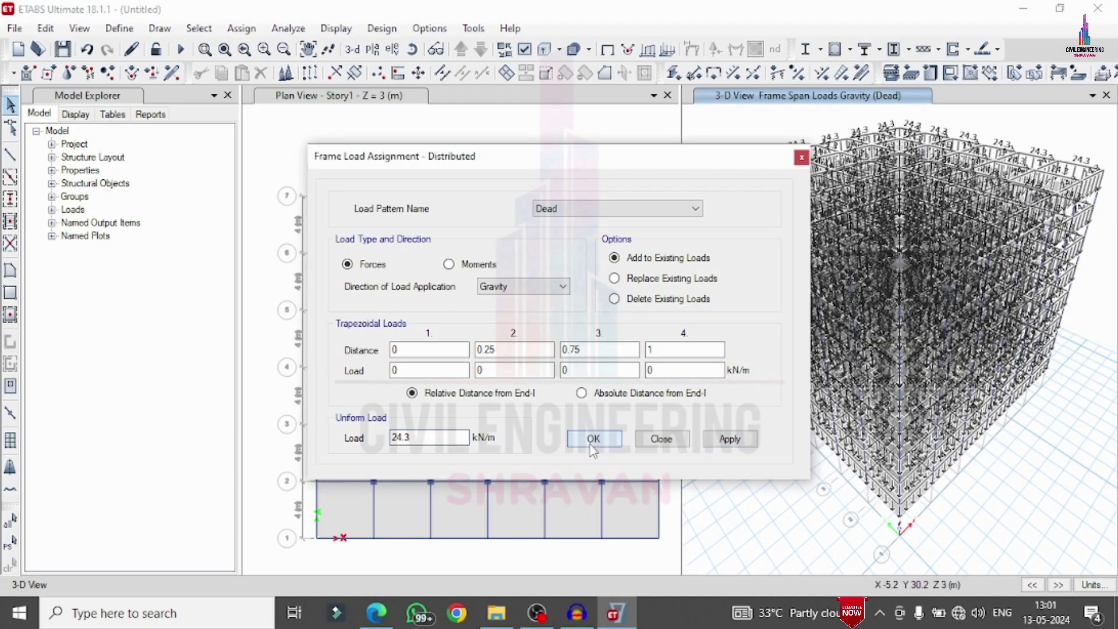
left_click(593, 440)
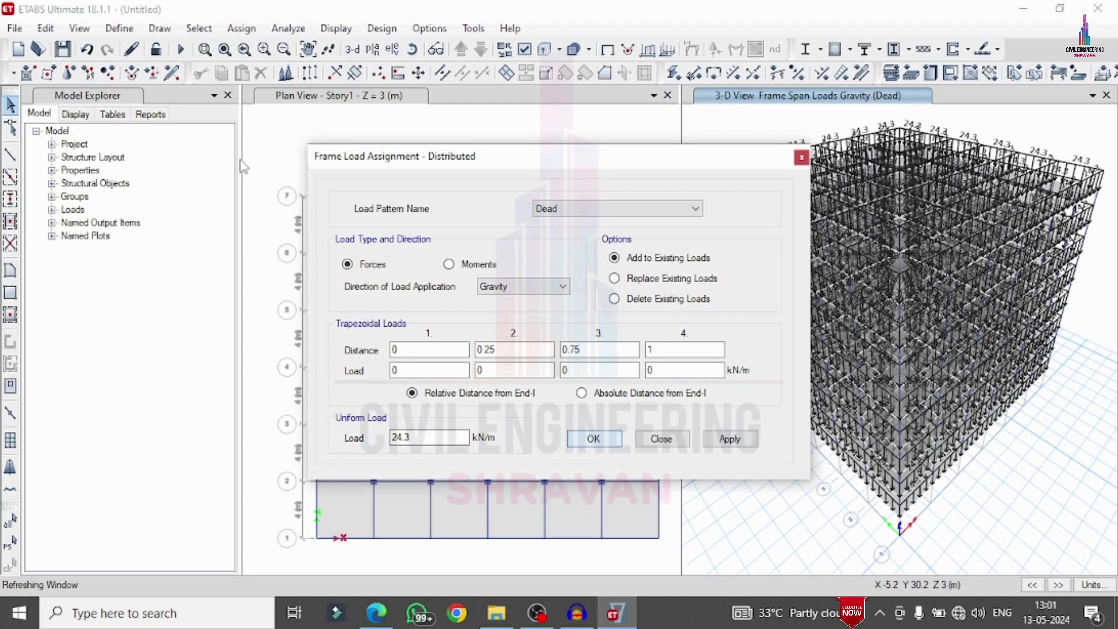
Step: Select all slabs that use the Slab150 section
left_click(210, 34)
mouse_move(262, 48)
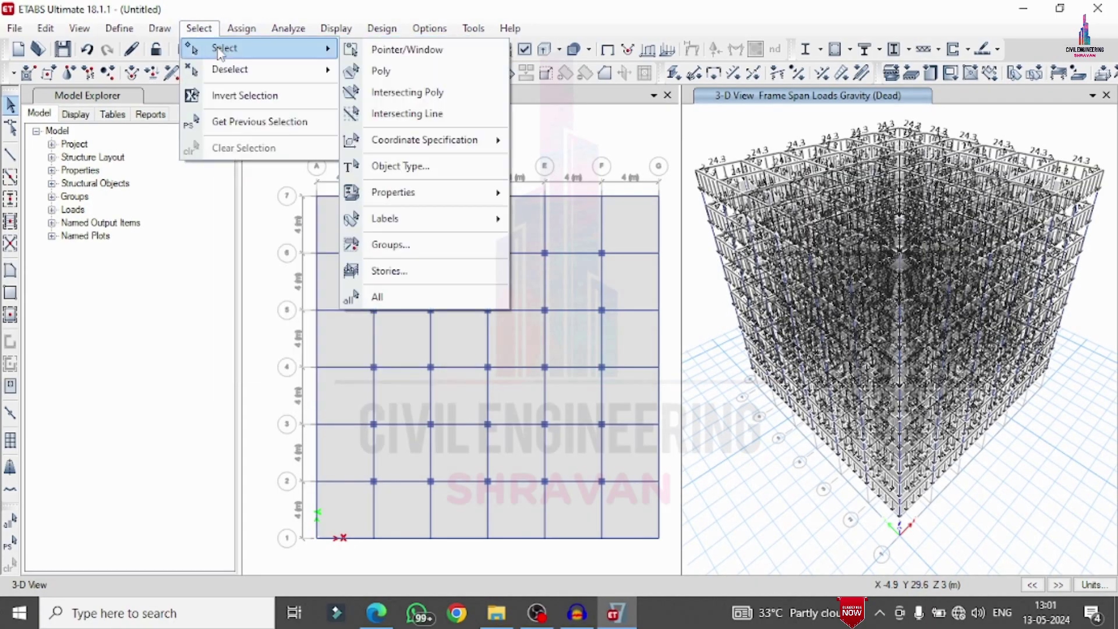
mouse_move(453, 194)
left_click(582, 240)
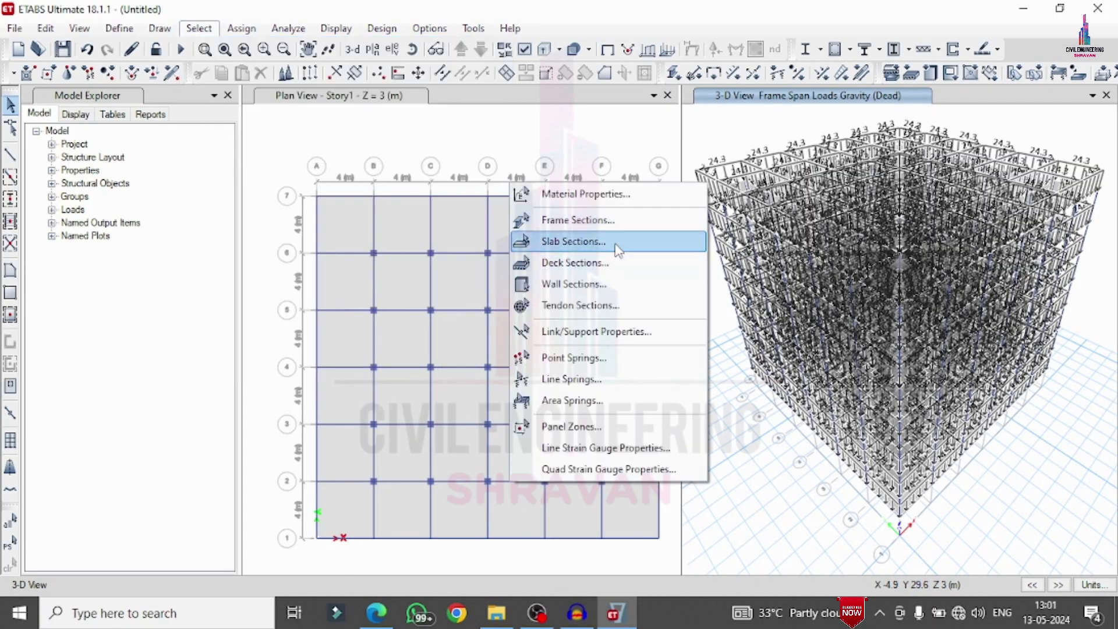
left_click(476, 188)
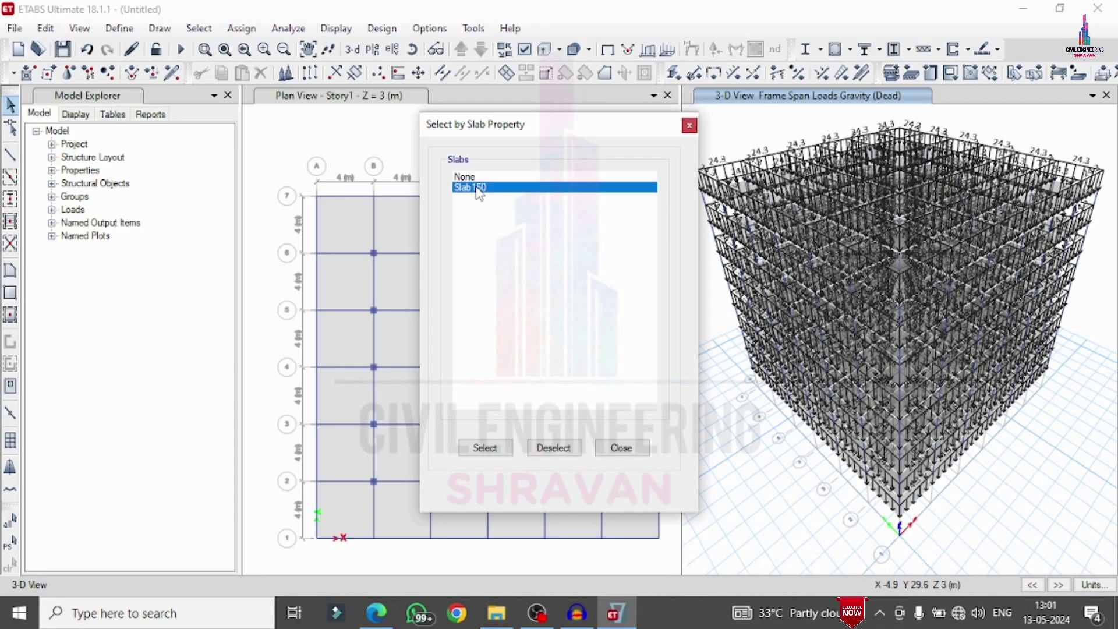
left_click(493, 445)
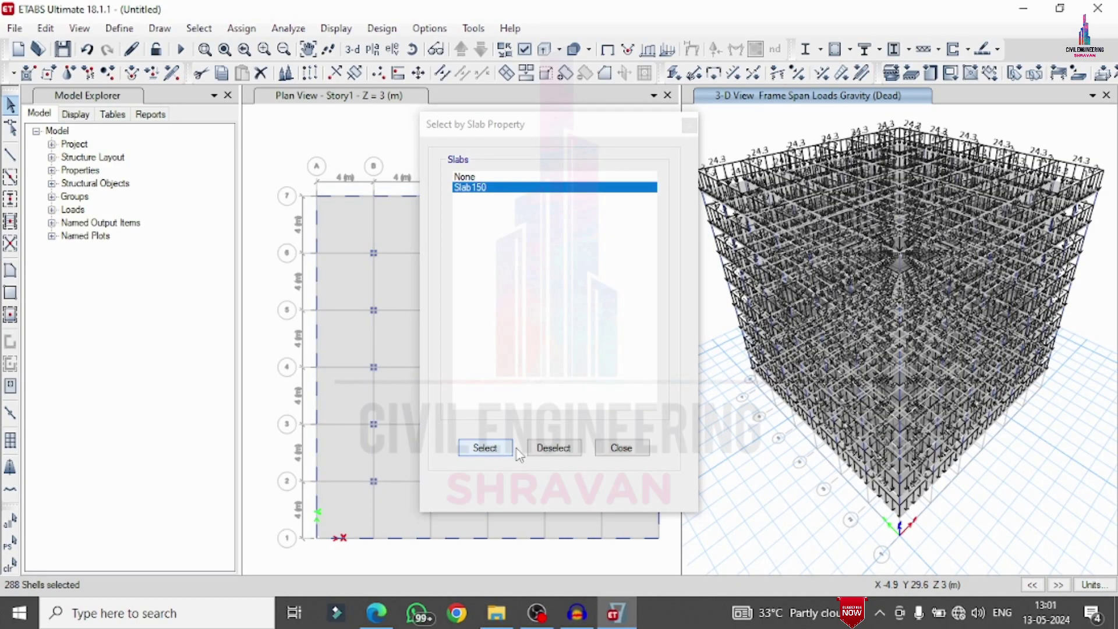
left_click(605, 450)
Step: Add a uniform Dead shell load of 2 kN/m² in the gravity direction to the selected slabs
left_click(242, 28)
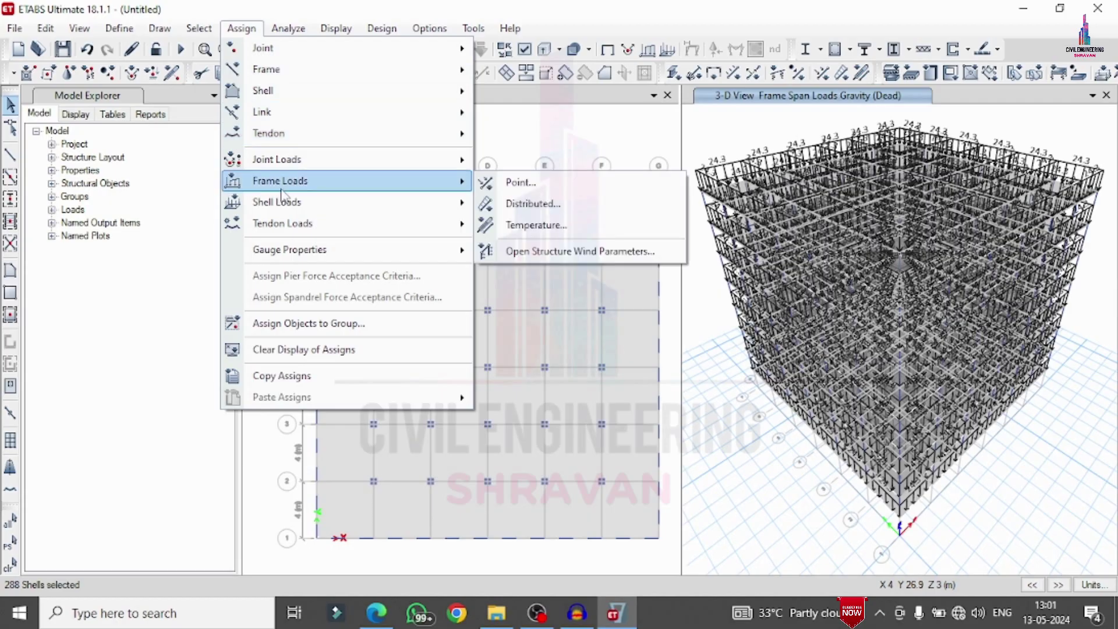
mouse_move(291, 209)
left_click(527, 221)
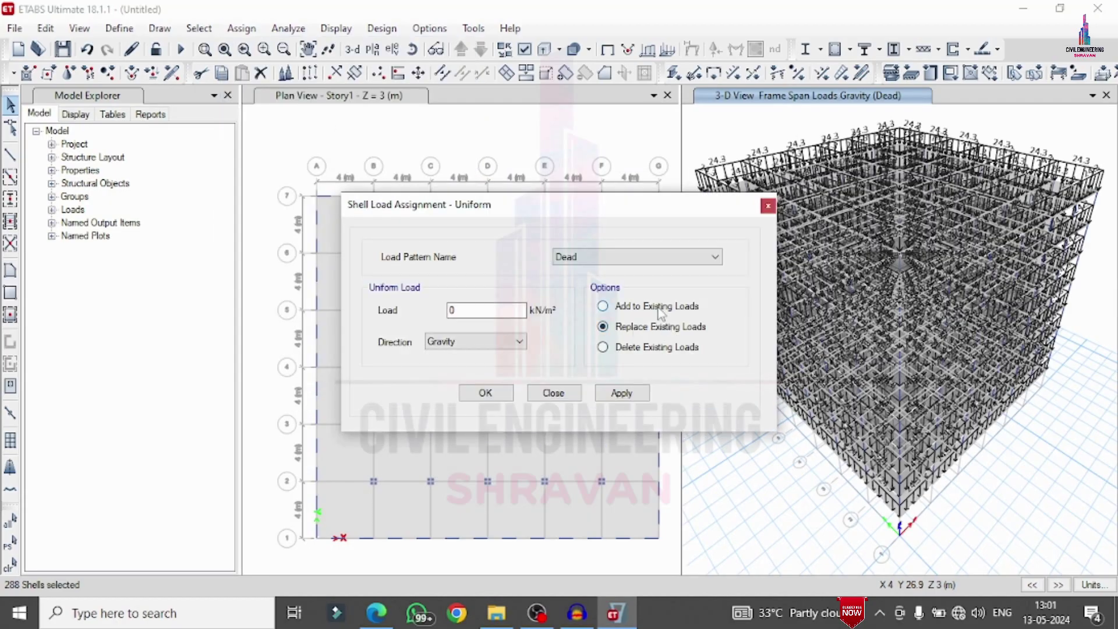
double_click(510, 309)
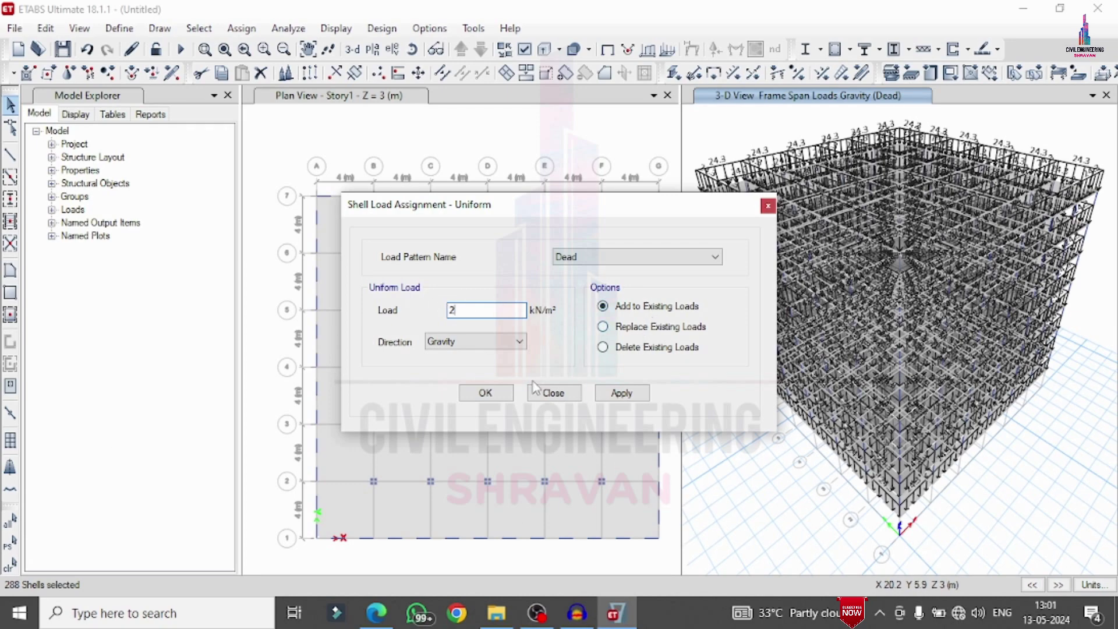
left_click(626, 396)
Step: Reselect the slabs and add a uniform Live shell load of 5 kN/m² in the gravity direction
left_click(12, 545)
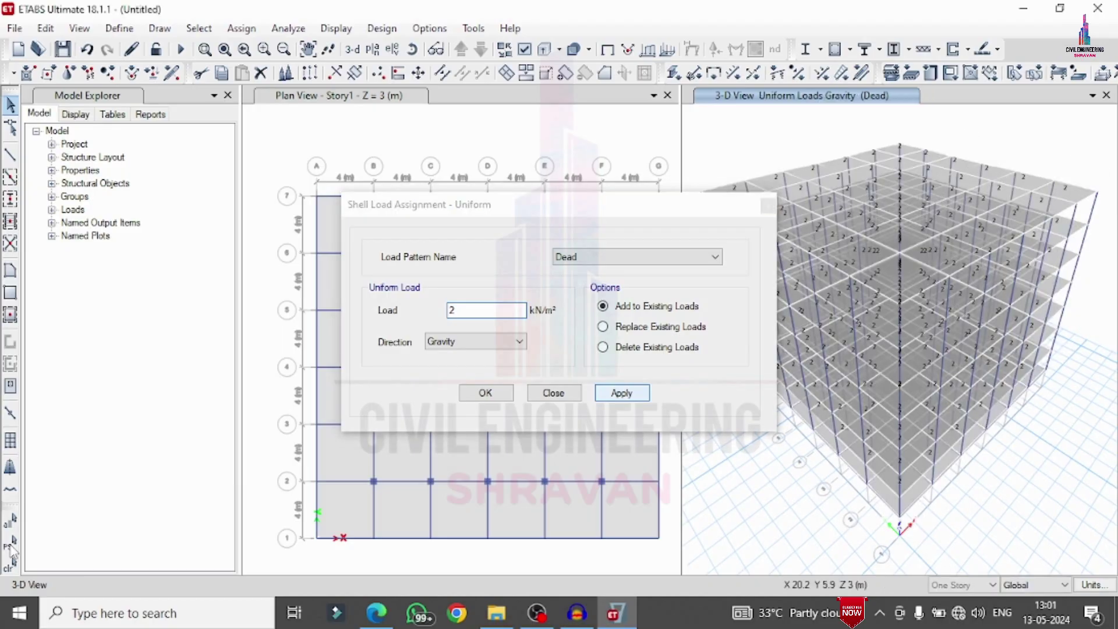
left_click(568, 257)
left_click(568, 283)
key("Tab")
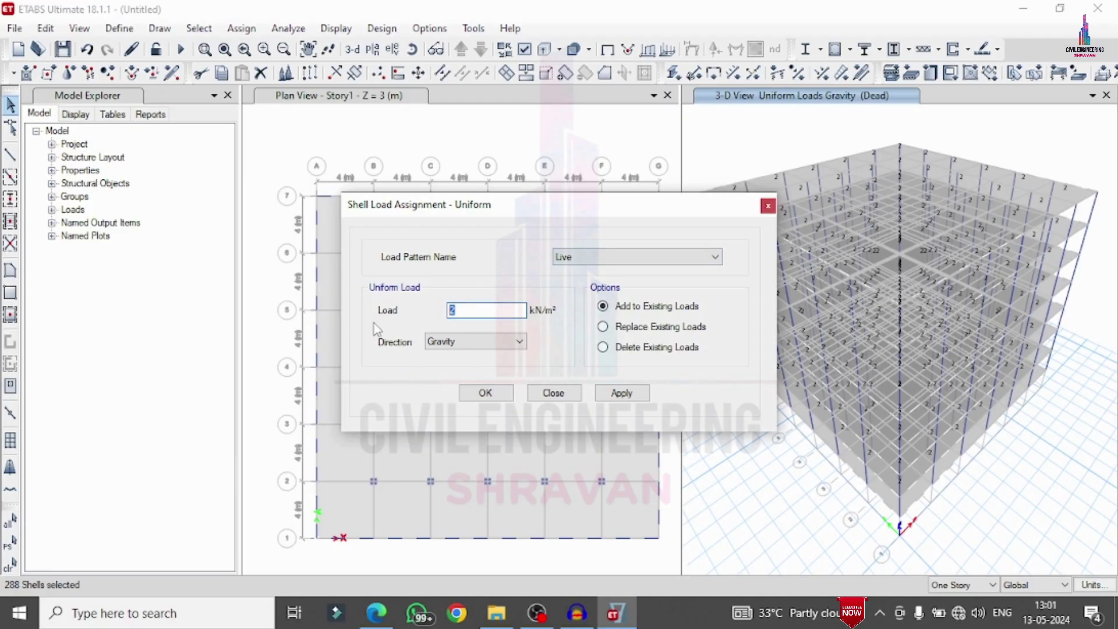
left_click(622, 393)
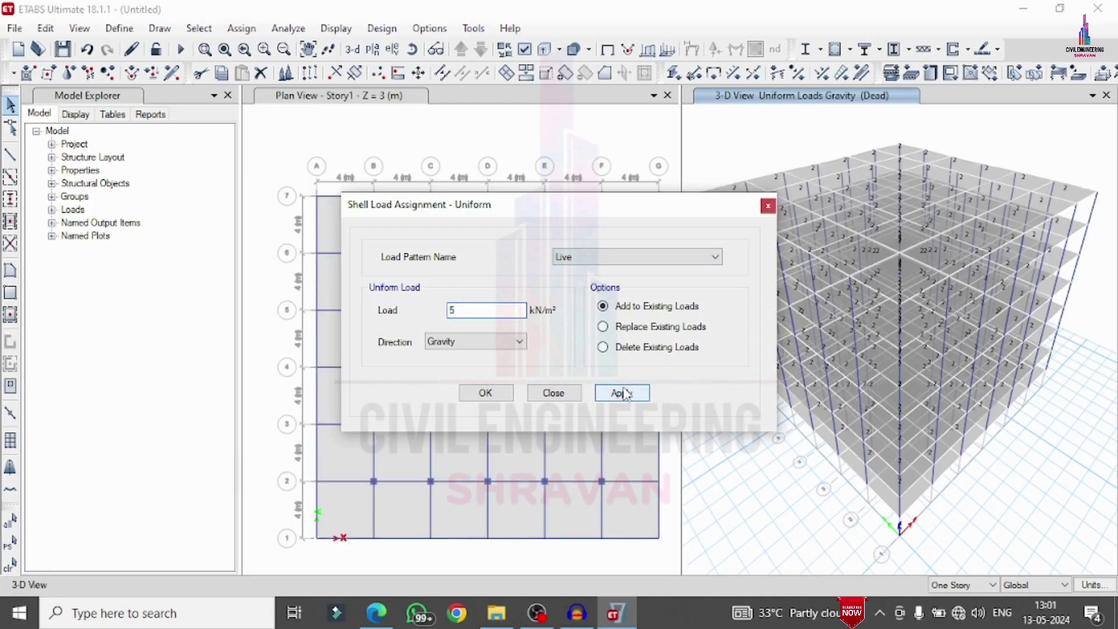
left_click(500, 398)
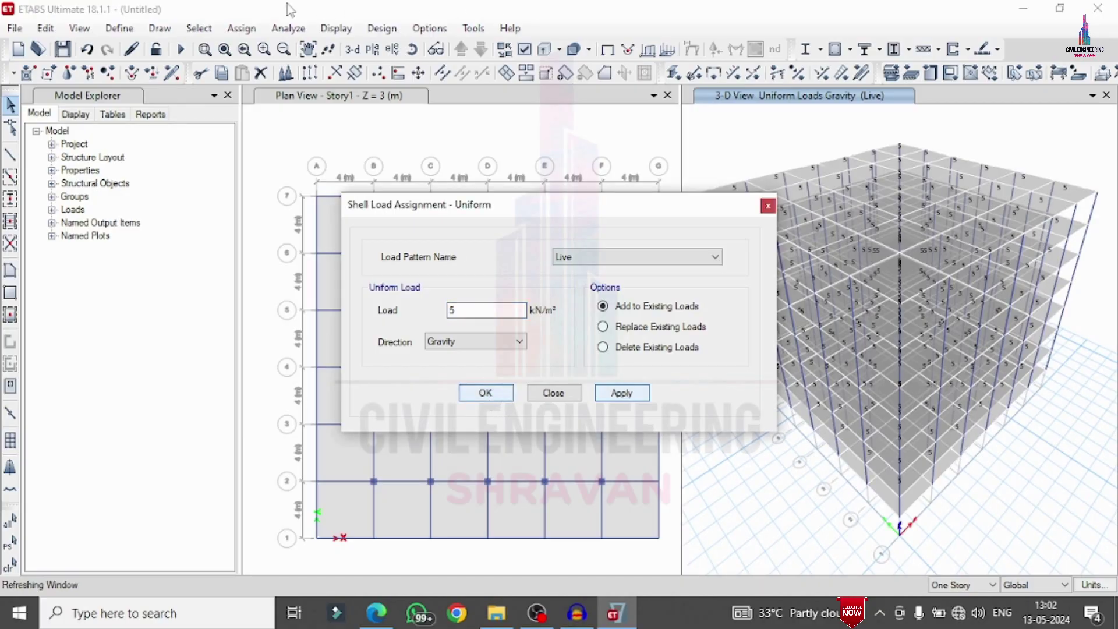
Step: Select all objects on the Base story
left_click(199, 28)
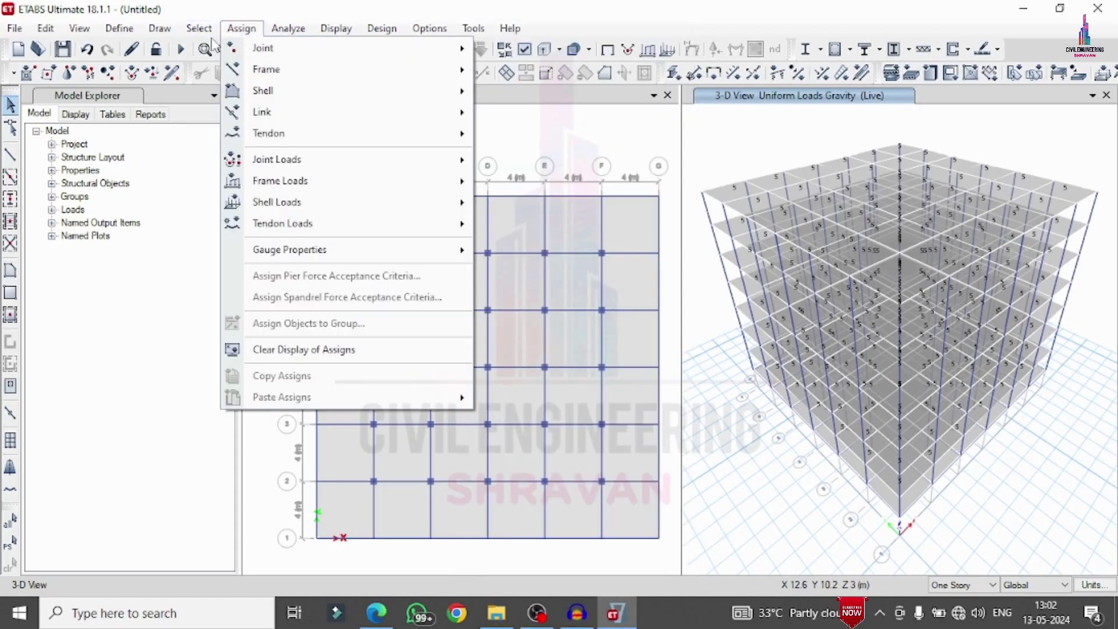
mouse_move(222, 49)
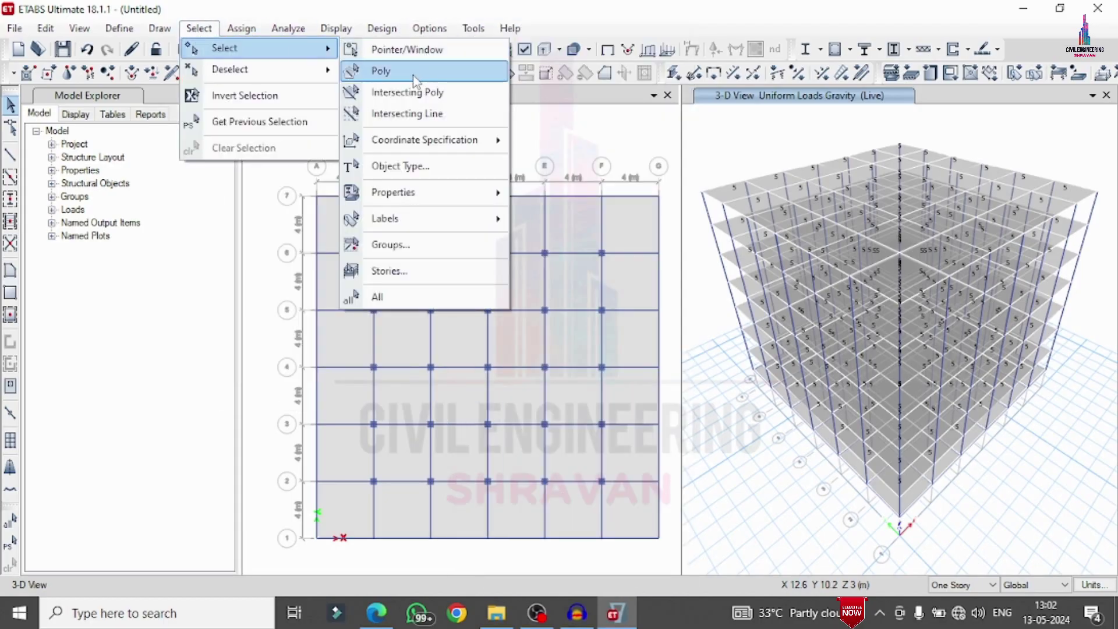
left_click(389, 271)
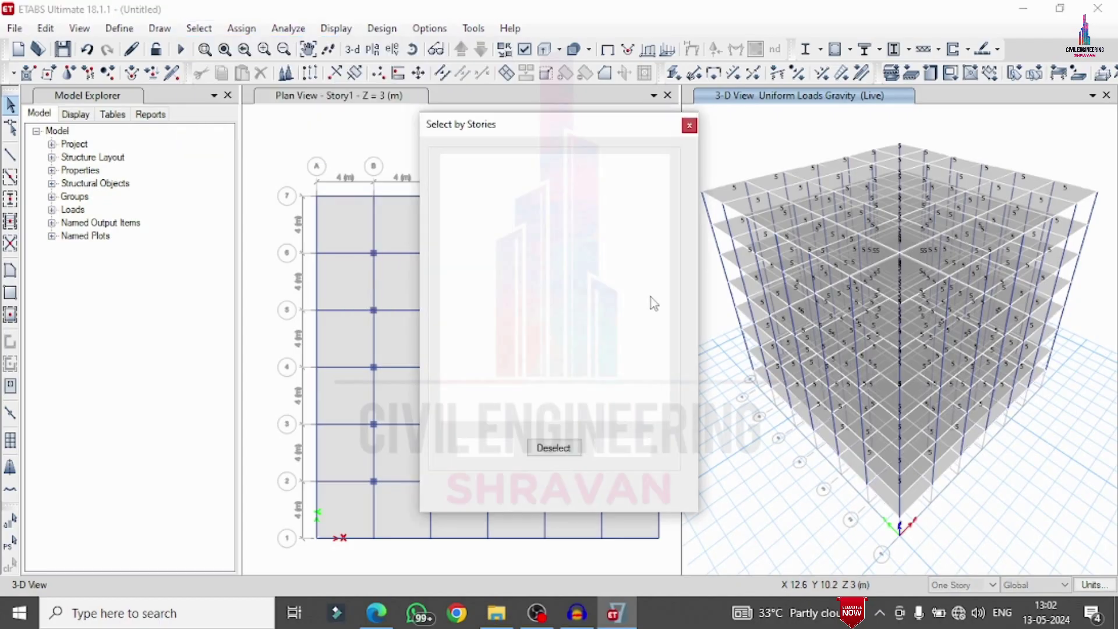
left_click(478, 262)
left_click(484, 447)
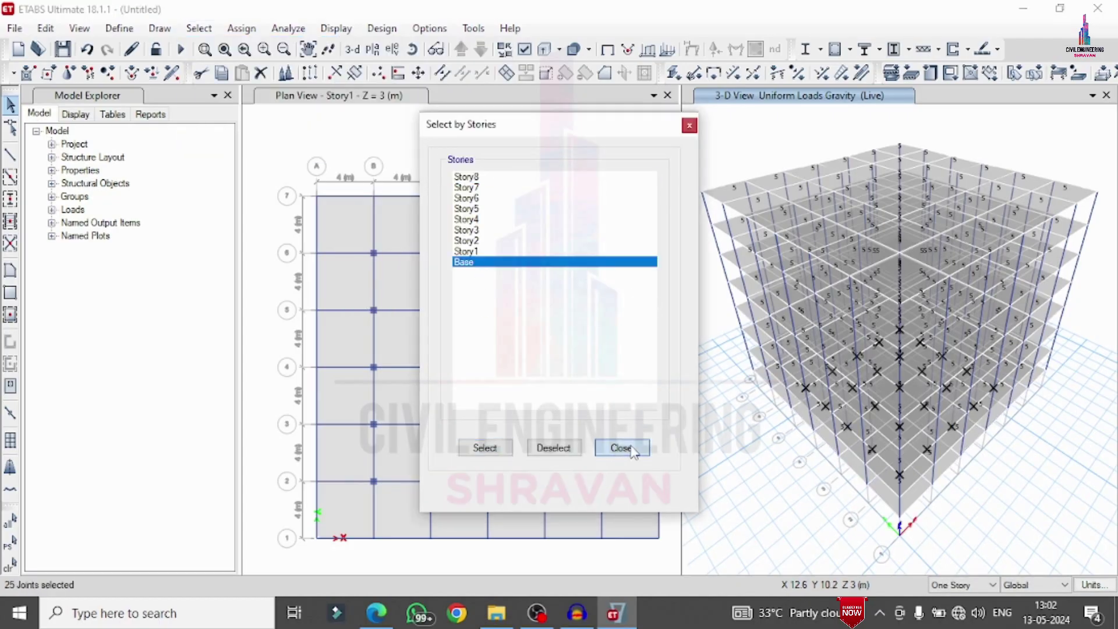
left_click(621, 447)
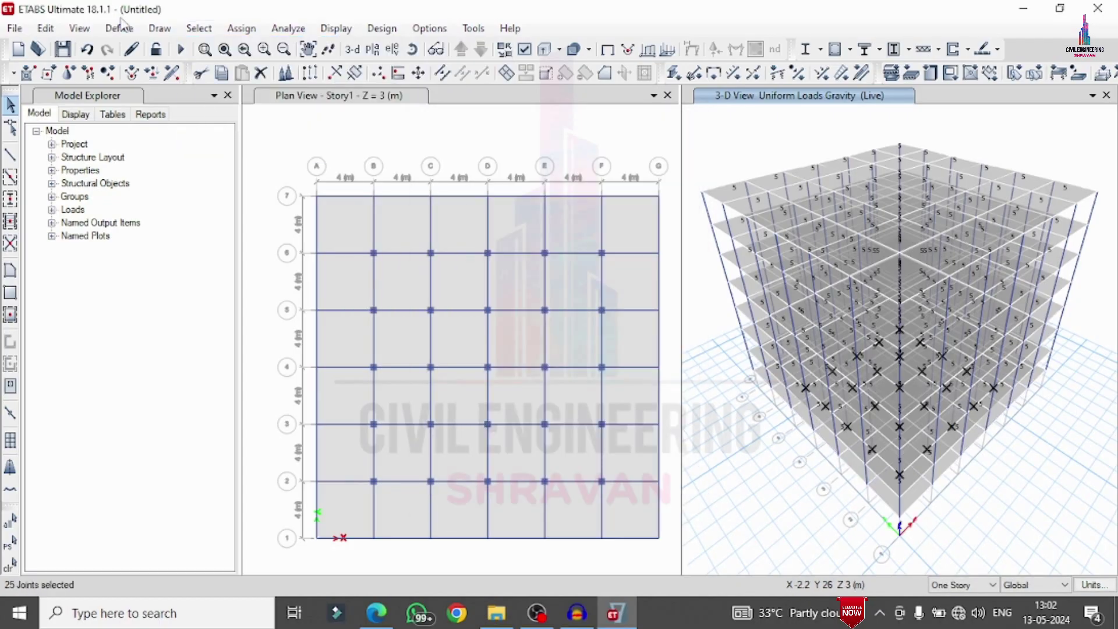
Step: Assign fixed restraints to the selected base joints, restraining all translations and rotations about X, Y and Z
left_click(241, 28)
mouse_move(268, 48)
left_click(529, 49)
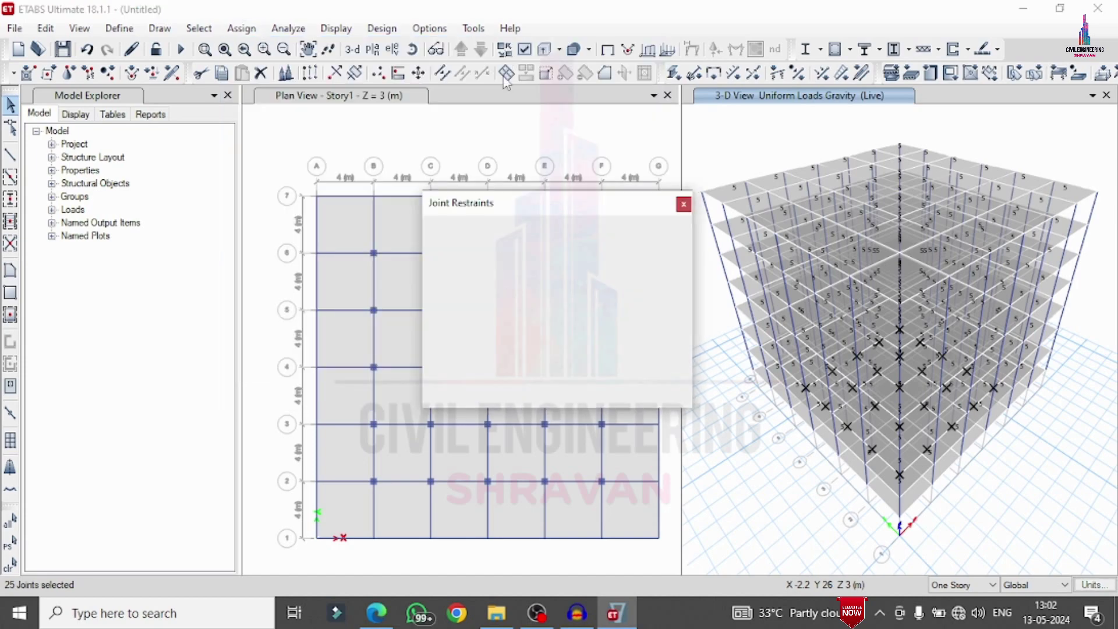
left_click(499, 355)
left_click(624, 396)
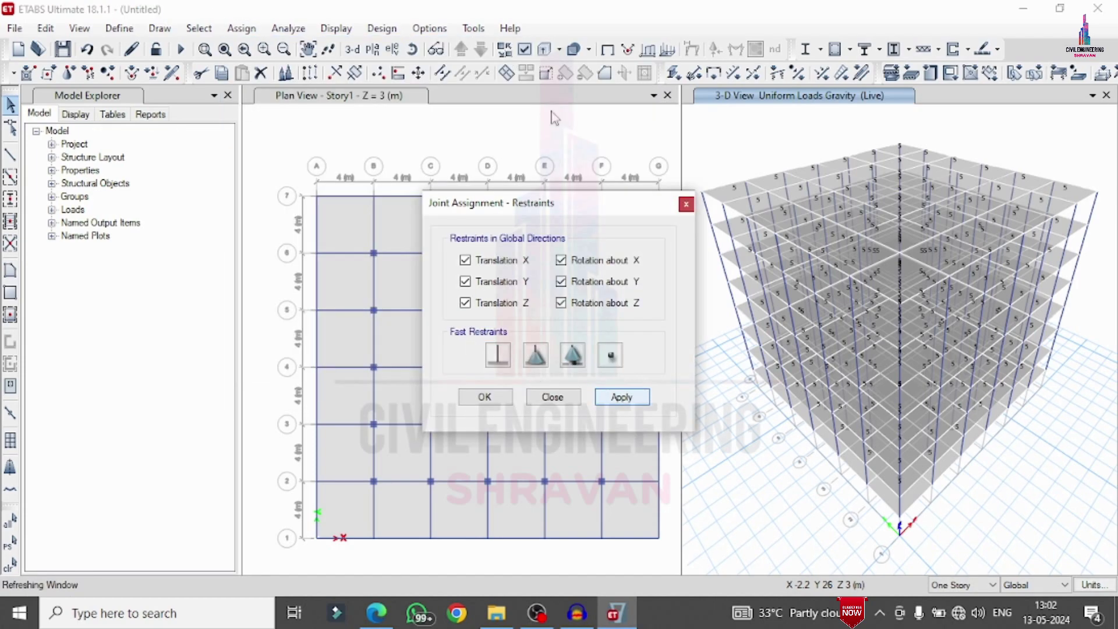
left_click(474, 400)
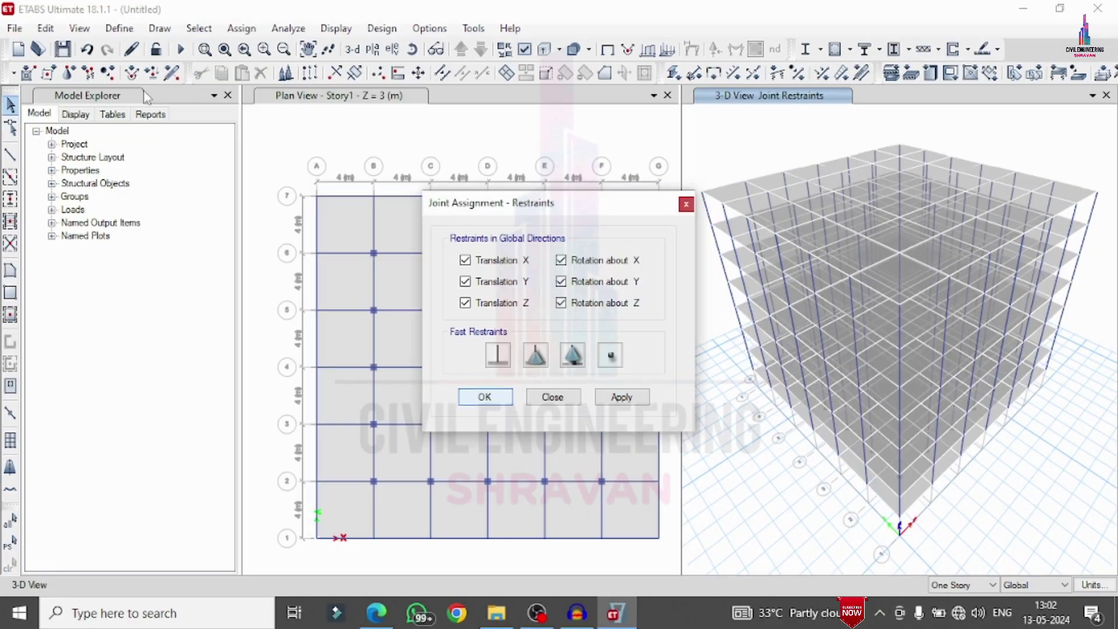
Step: Add the default design load combinations for concrete frame and composite beam design and accept the load combination list
left_click(120, 28)
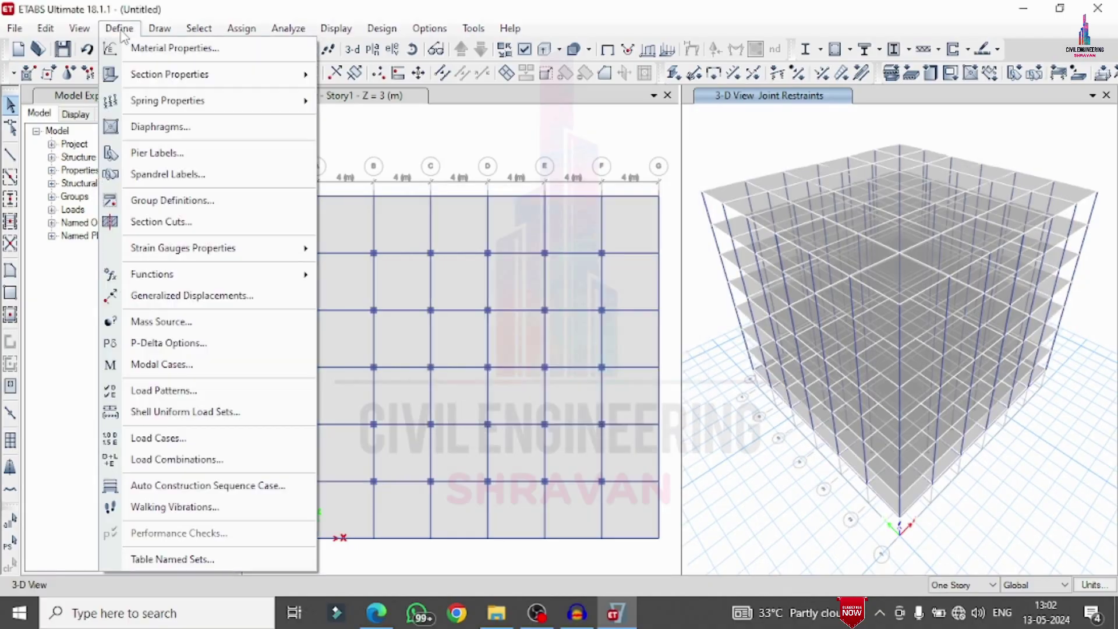
left_click(239, 460)
left_click(659, 343)
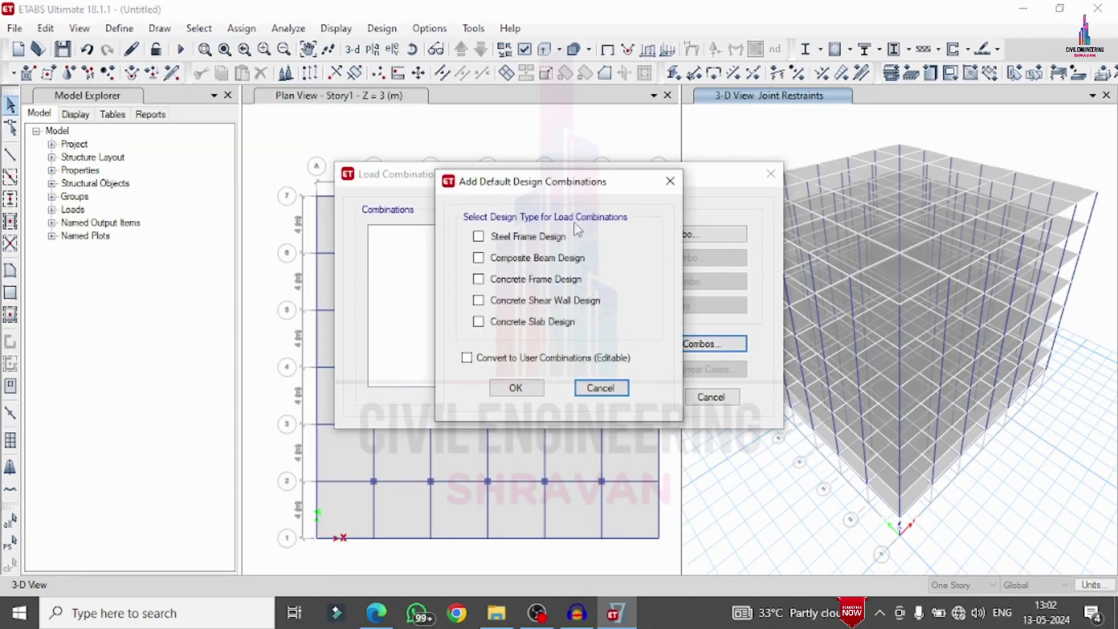
left_click(527, 283)
left_click(523, 258)
left_click(516, 388)
left_click(621, 401)
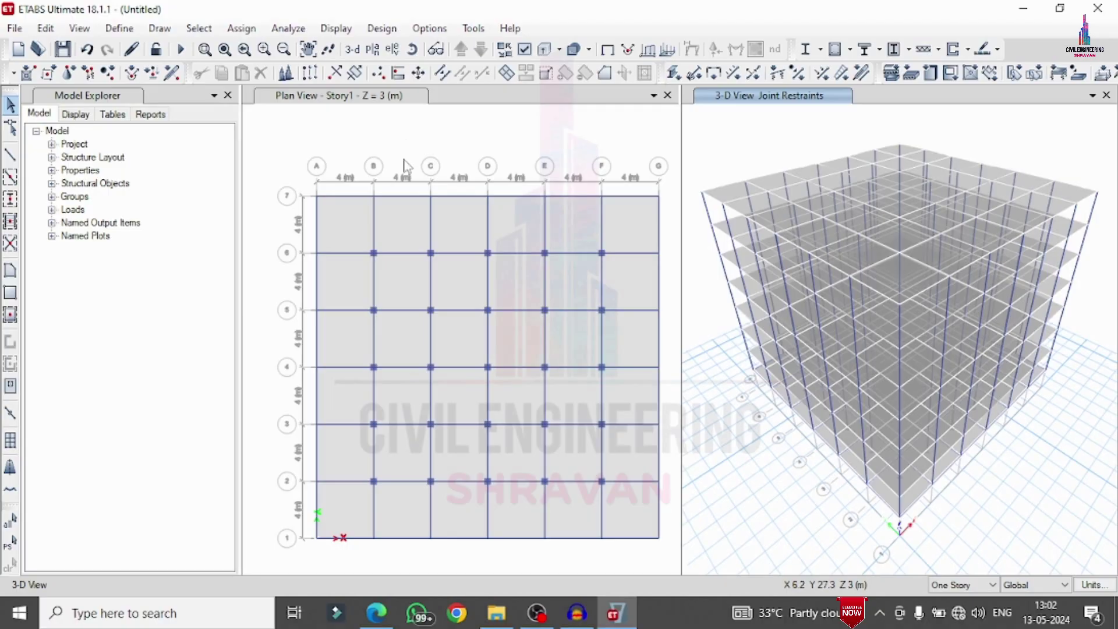
Step: Run the model check with a 1 mm length tolerance and close its report
left_click(290, 28)
left_click(312, 48)
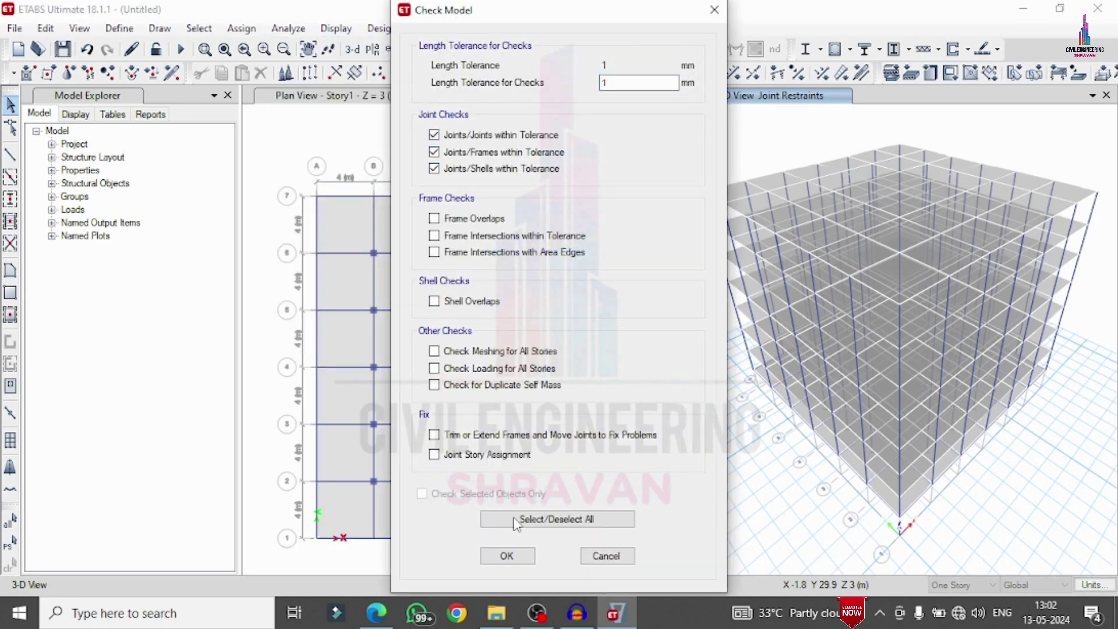
left_click(507, 556)
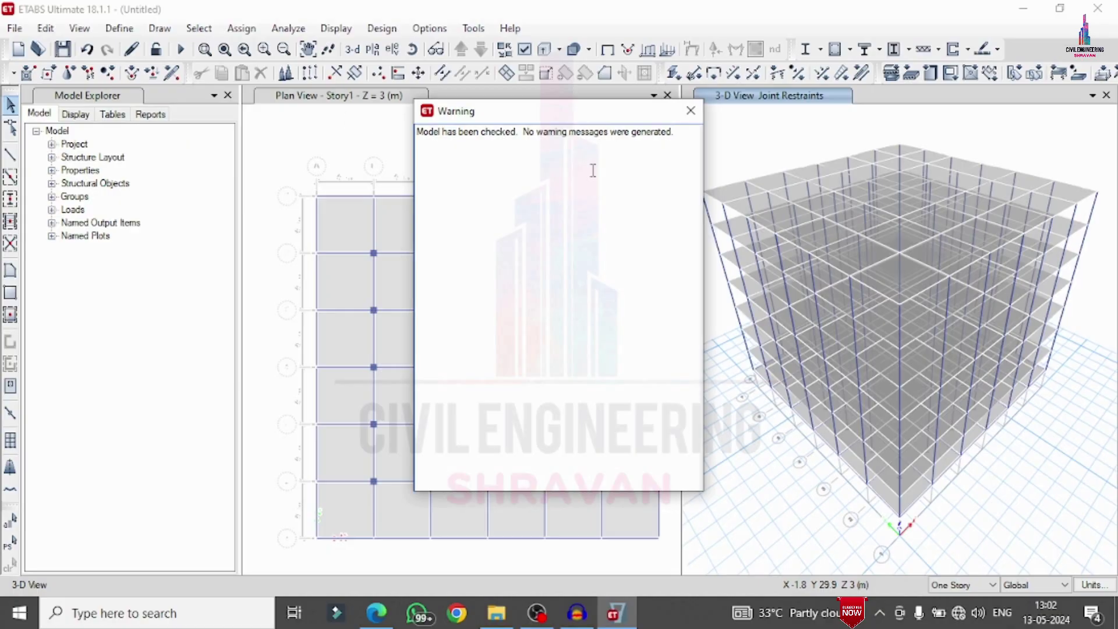
left_click(691, 110)
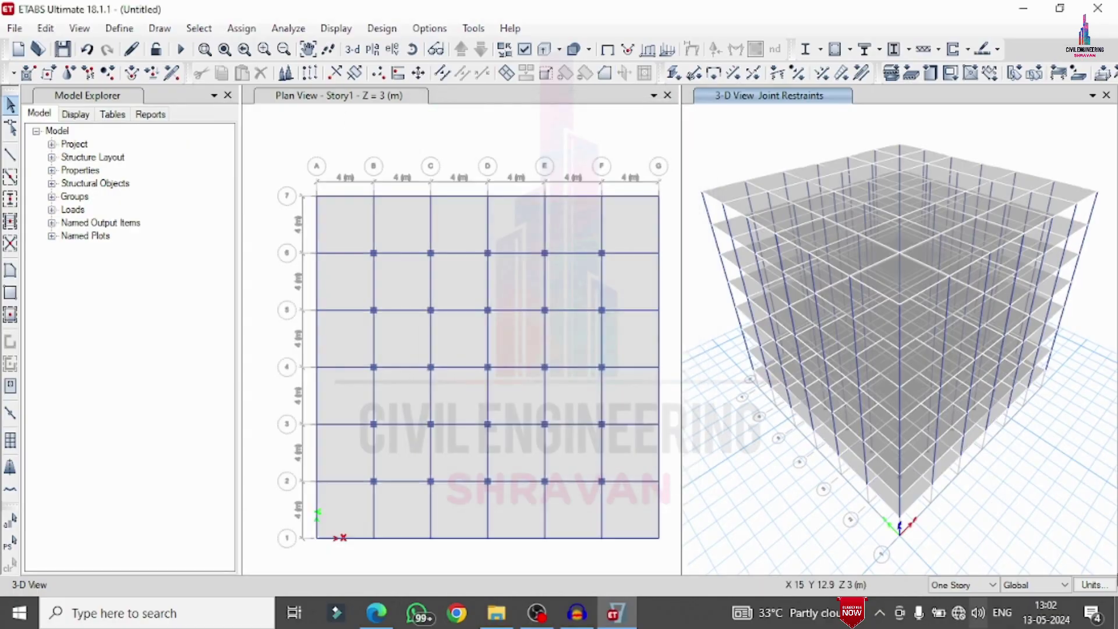
Step: Run the analysis from the load cases to run settings and save the model file as FLOAT
left_click(288, 28)
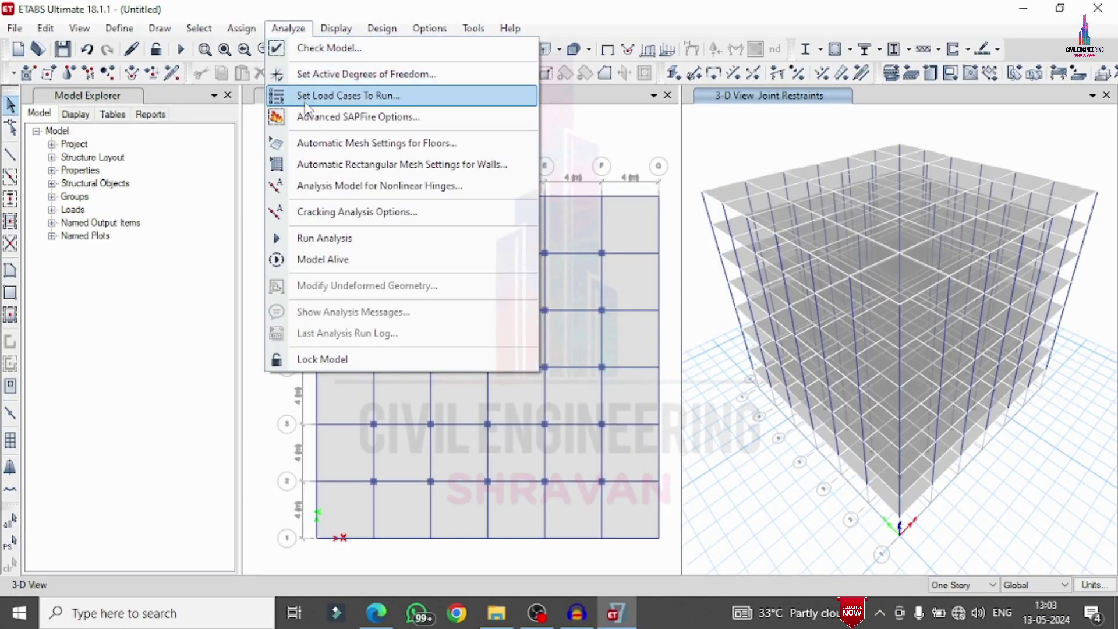
left_click(309, 94)
left_click(816, 438)
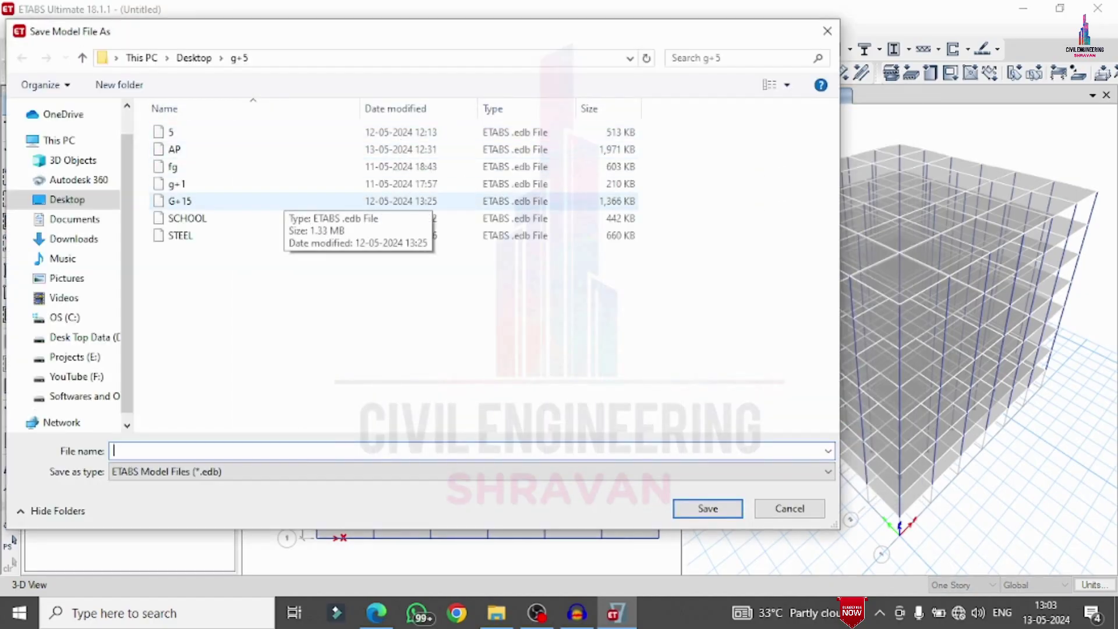
type("FLOAT")
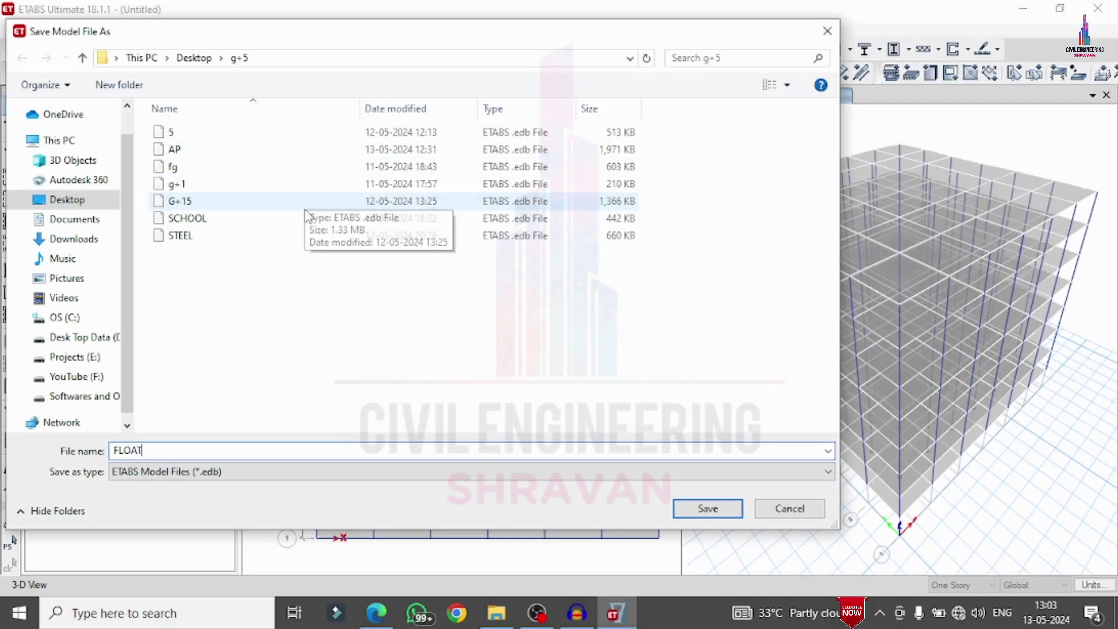
left_click(691, 505)
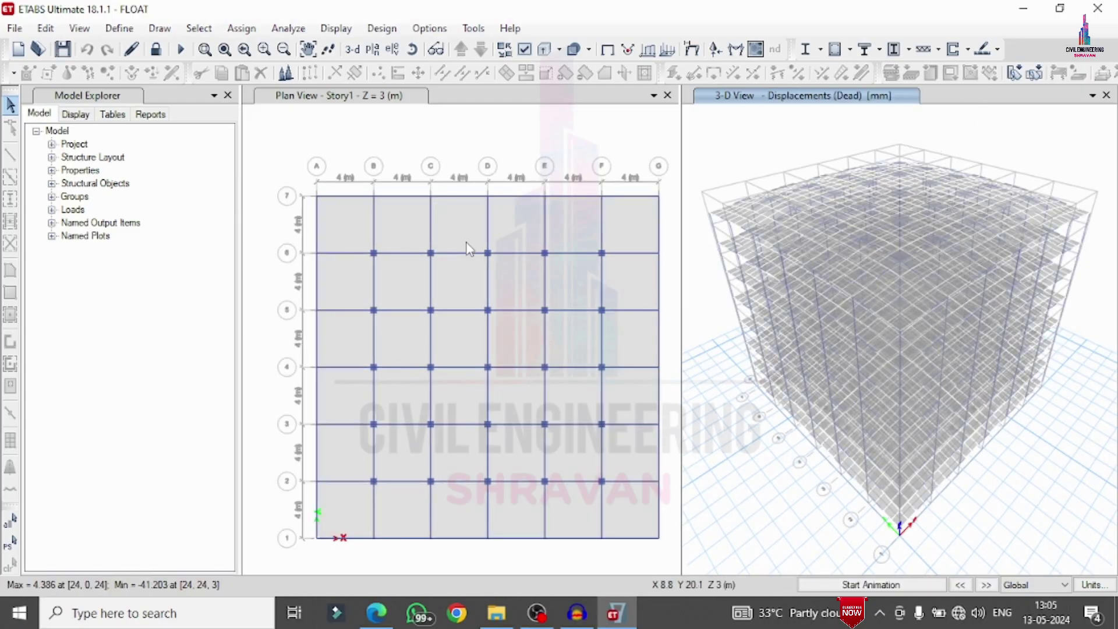
Step: Display the Dead load deformed shape in the elevation along grid A
mouse_move(803, 263)
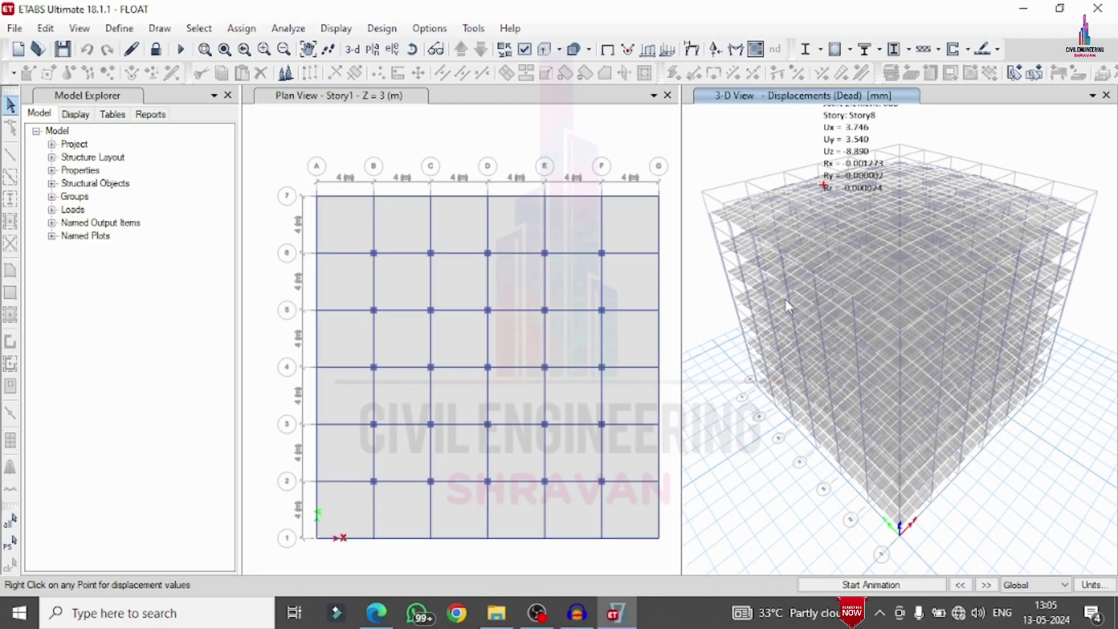
left_click(392, 49)
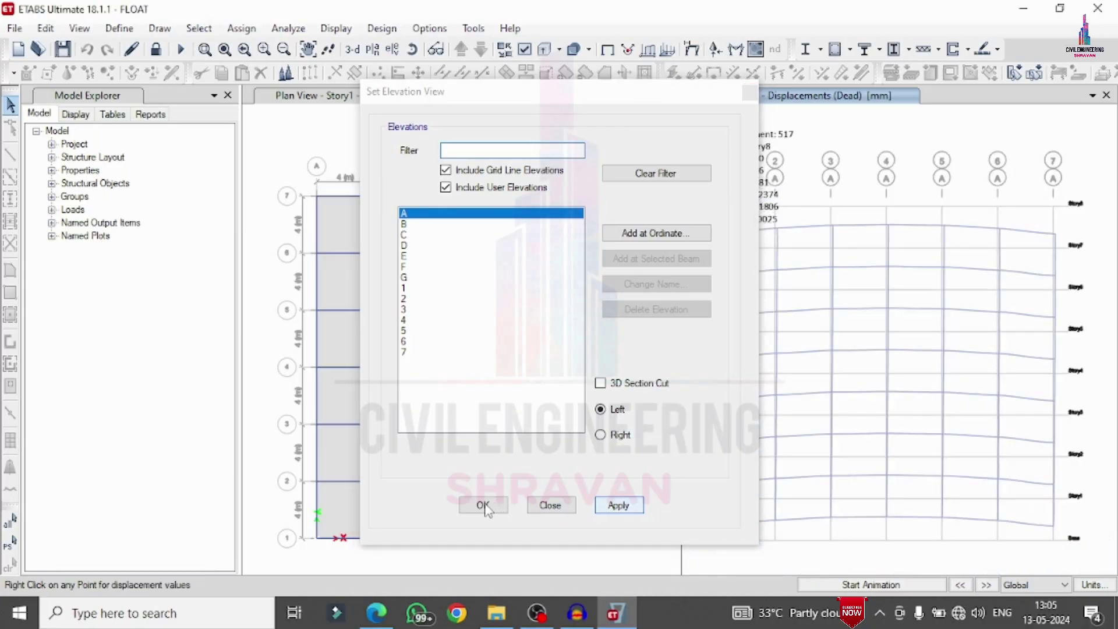
left_click_drag(621, 103, 497, 91)
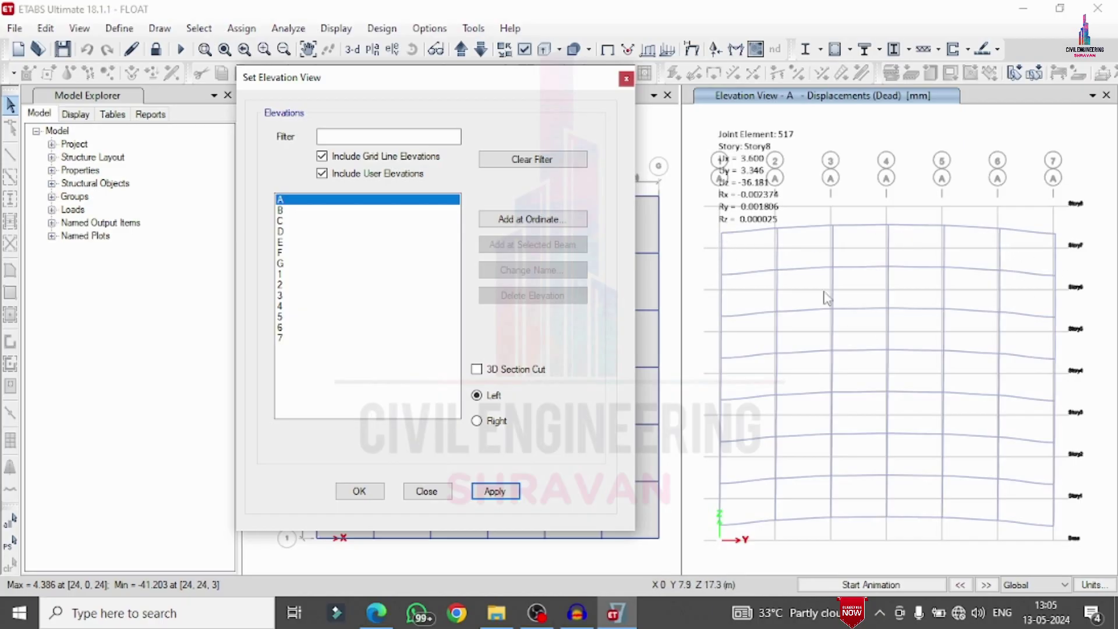
left_click(427, 491)
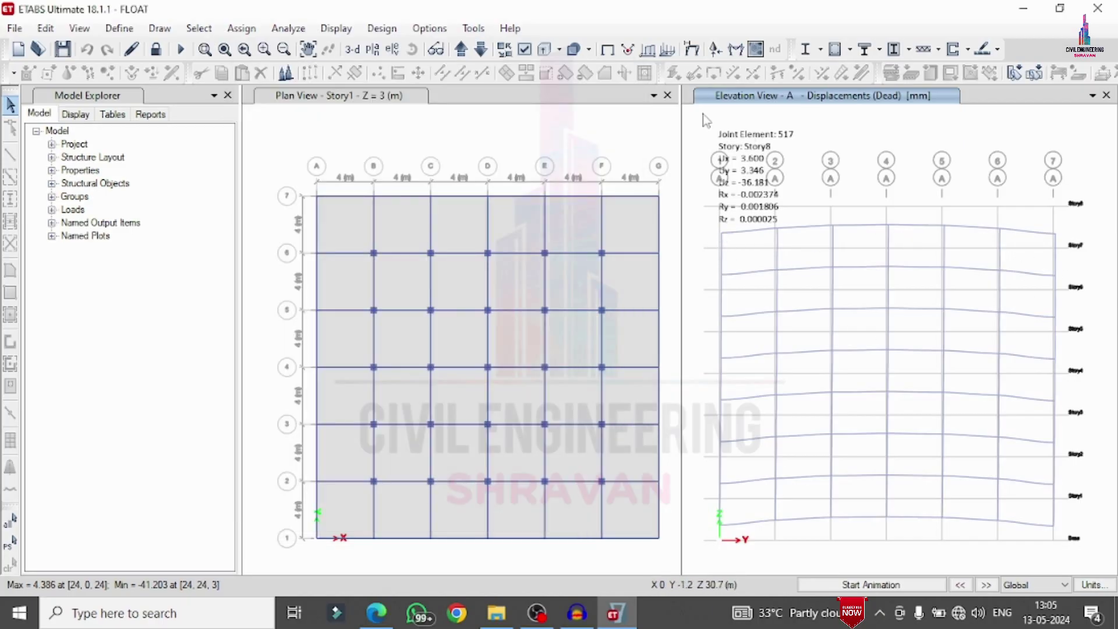
Step: Display the Shear 2-2 force diagram of the frames for the Dead case on elevation A
left_click(336, 28)
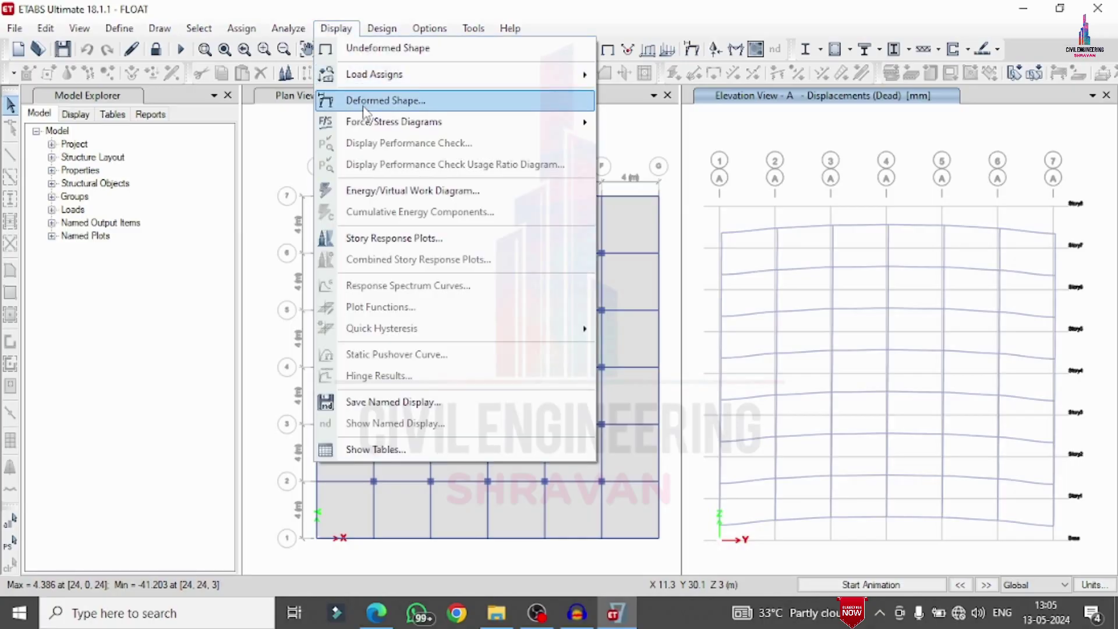
mouse_move(373, 128)
left_click(699, 170)
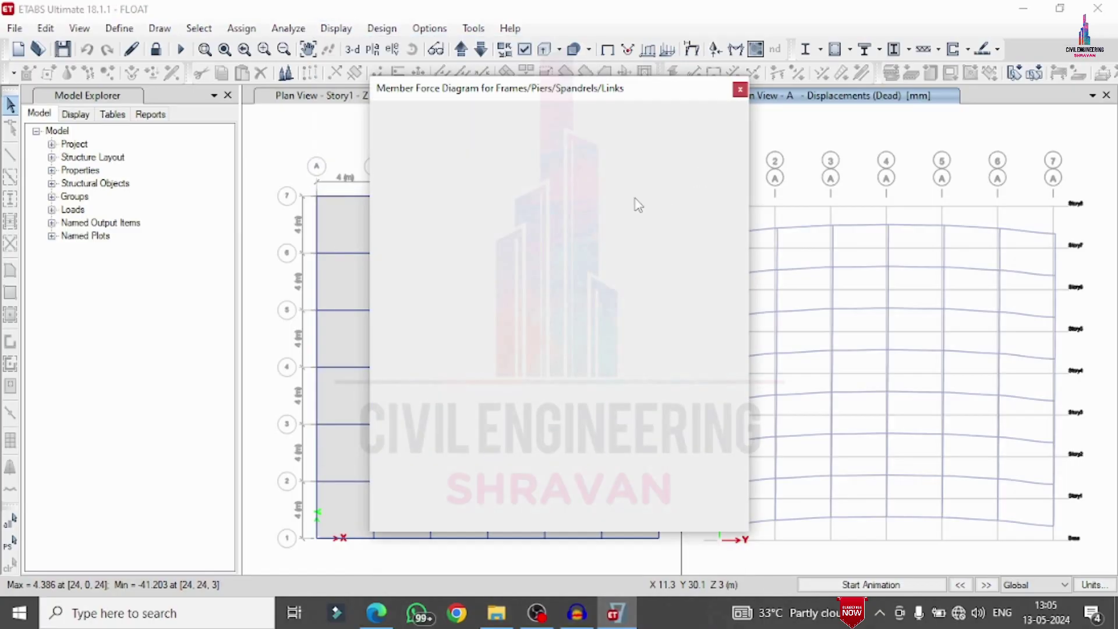
left_click(450, 240)
left_click(621, 509)
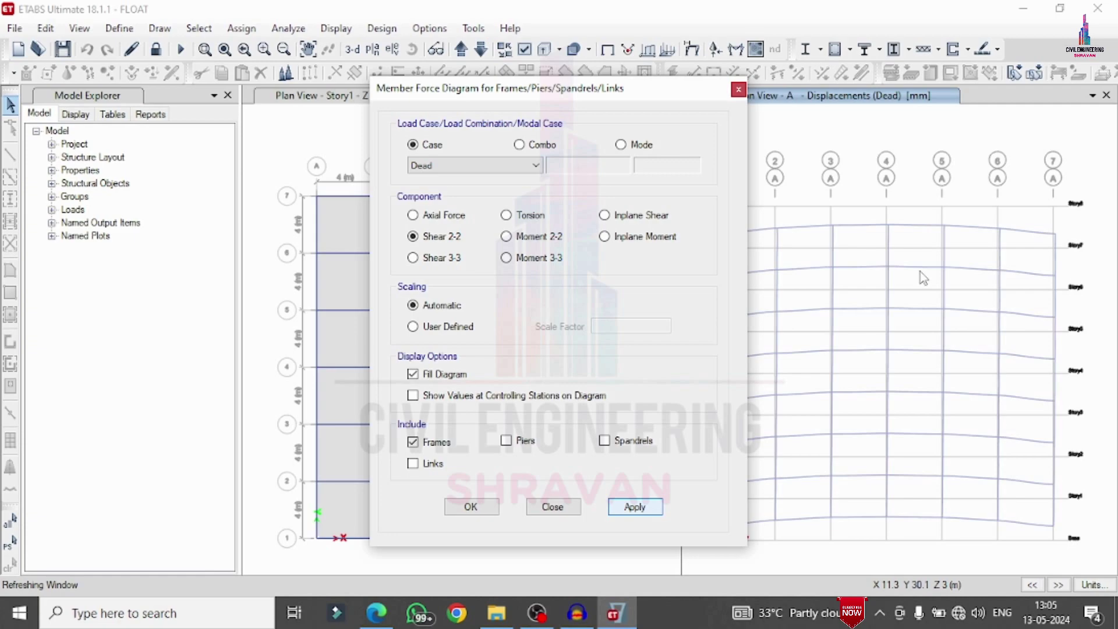
Step: Display the Moment 3-3 and Torsion diagrams of the frames for the Dead case
left_click(529, 258)
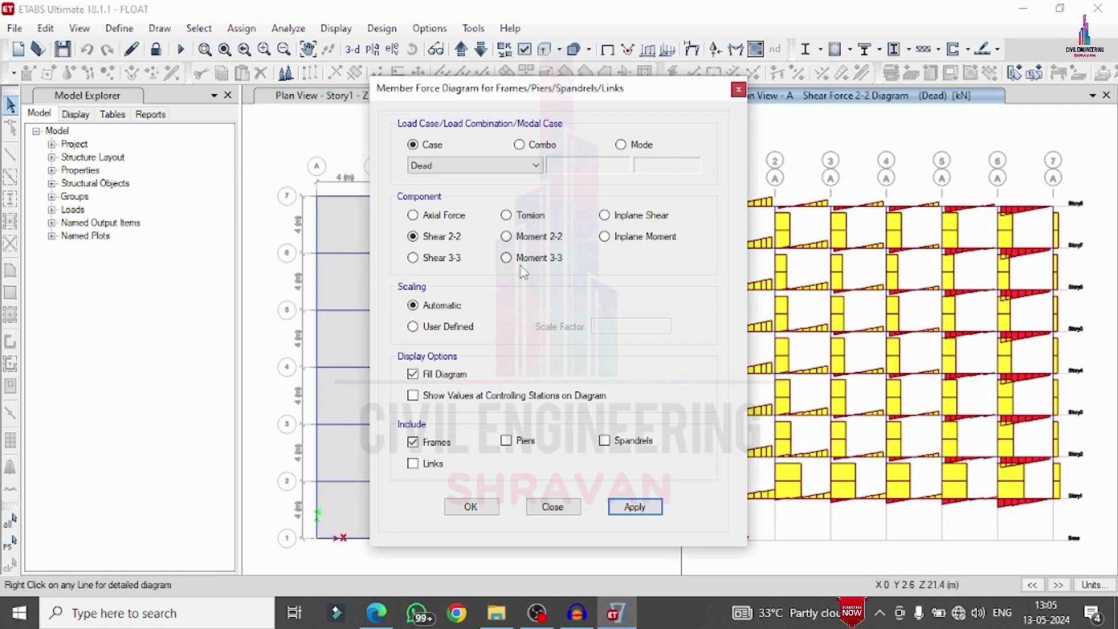
left_click(658, 511)
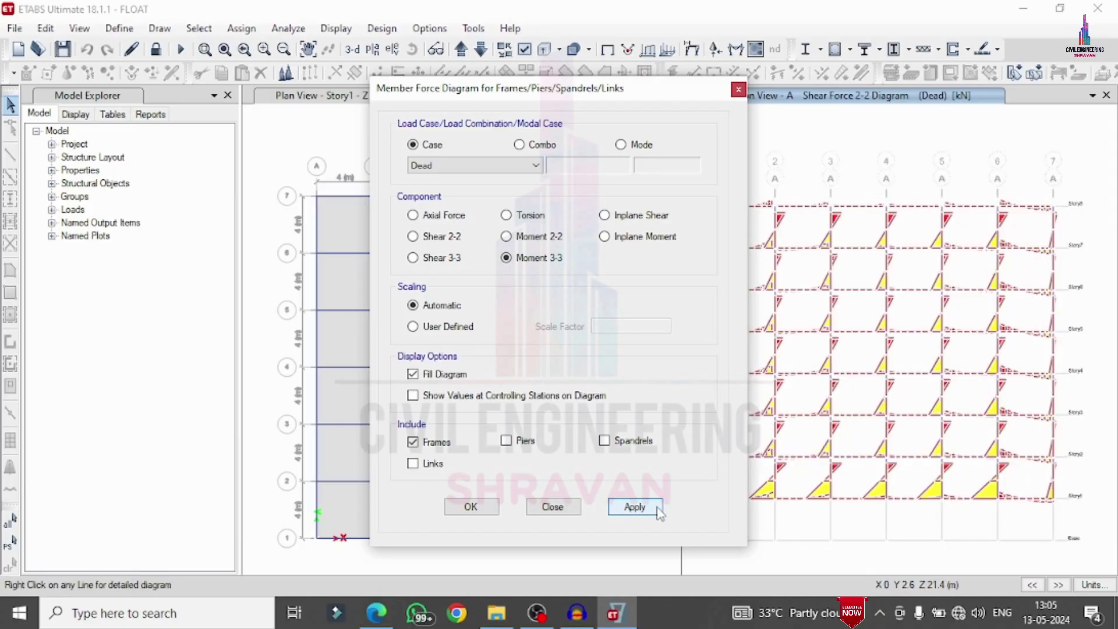
left_click(527, 217)
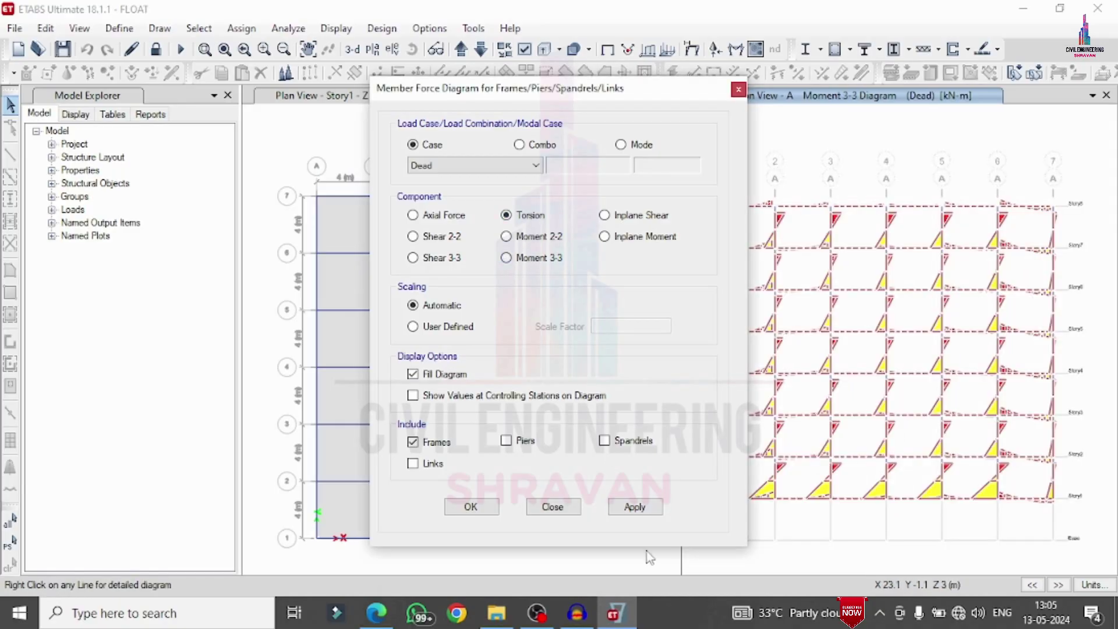
left_click(644, 508)
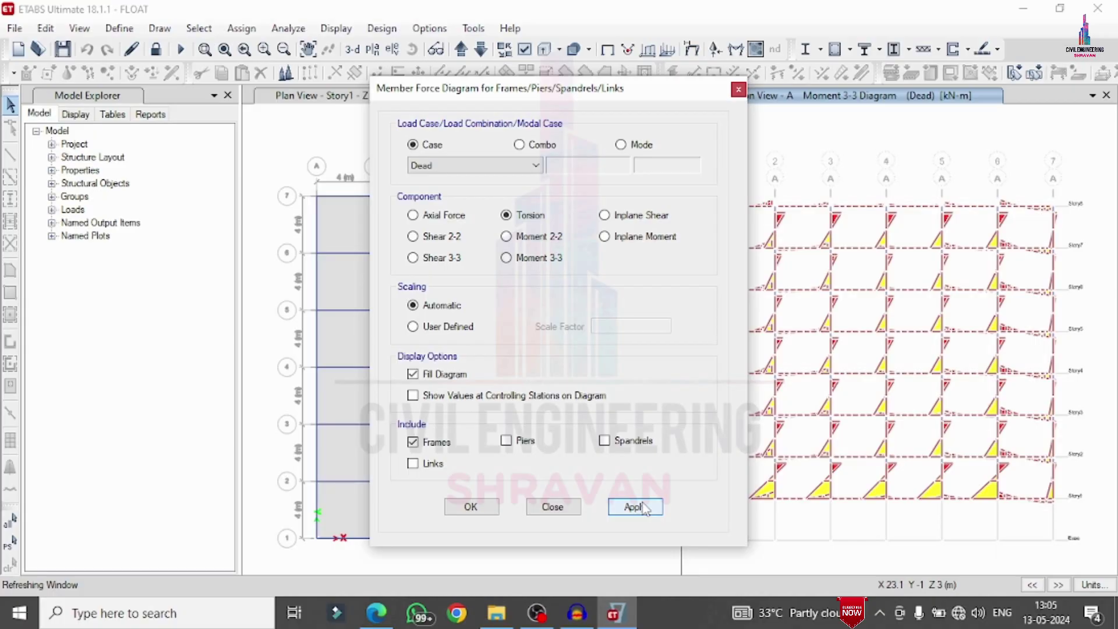
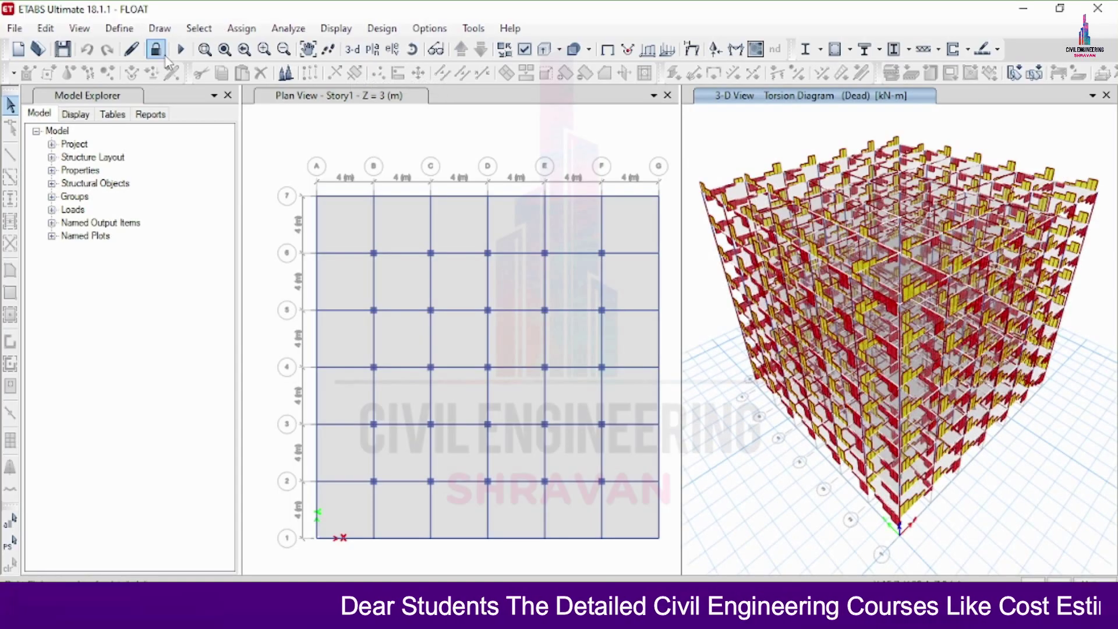
Step: Unlock the model and add automatic-width design strips on Story8 along the X grid direction on layer A
left_click(156, 49)
left_click(582, 367)
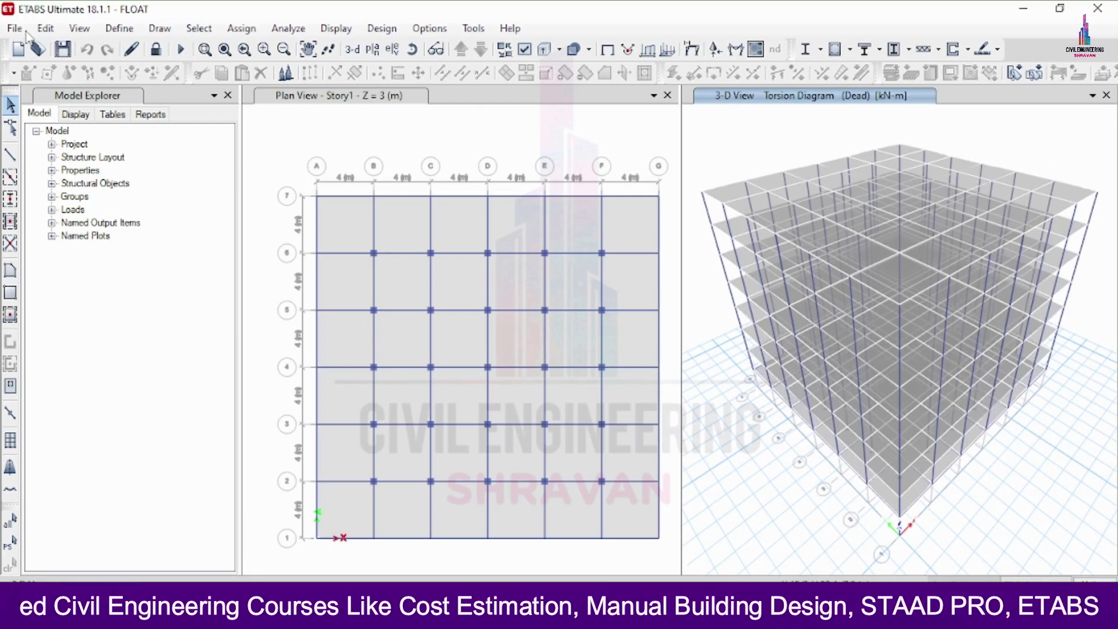
left_click(45, 28)
mouse_move(129, 526)
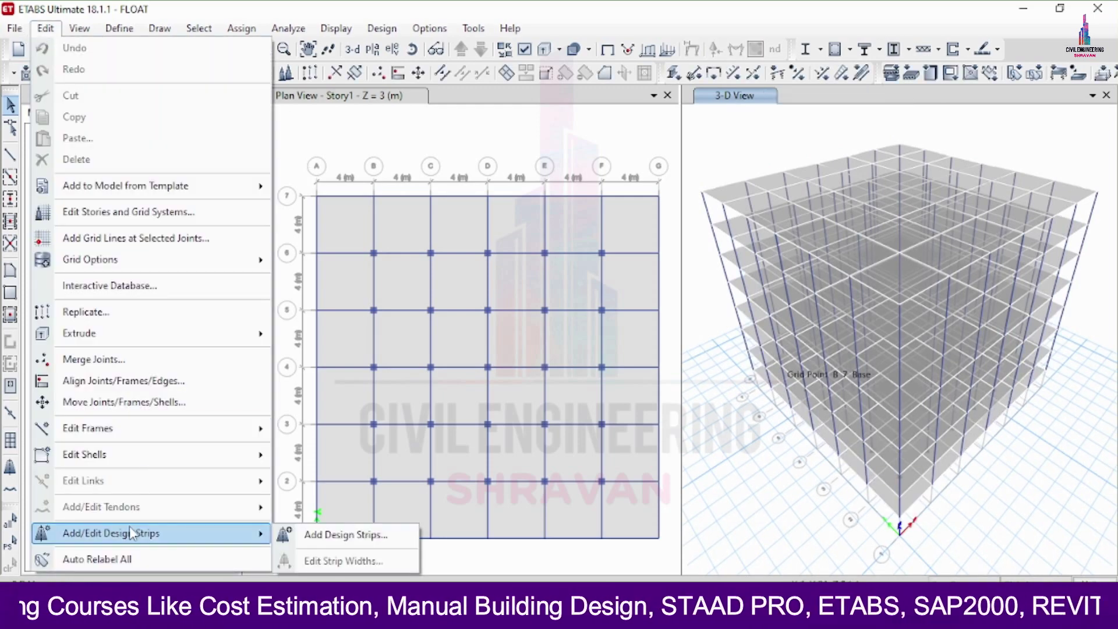
left_click(349, 535)
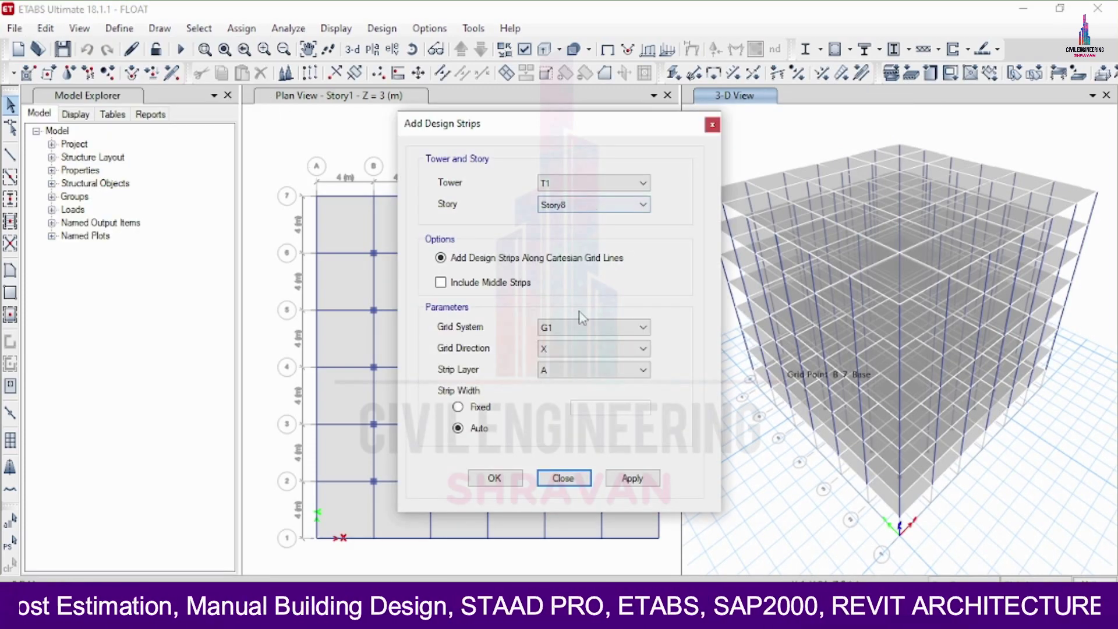
left_click(629, 487)
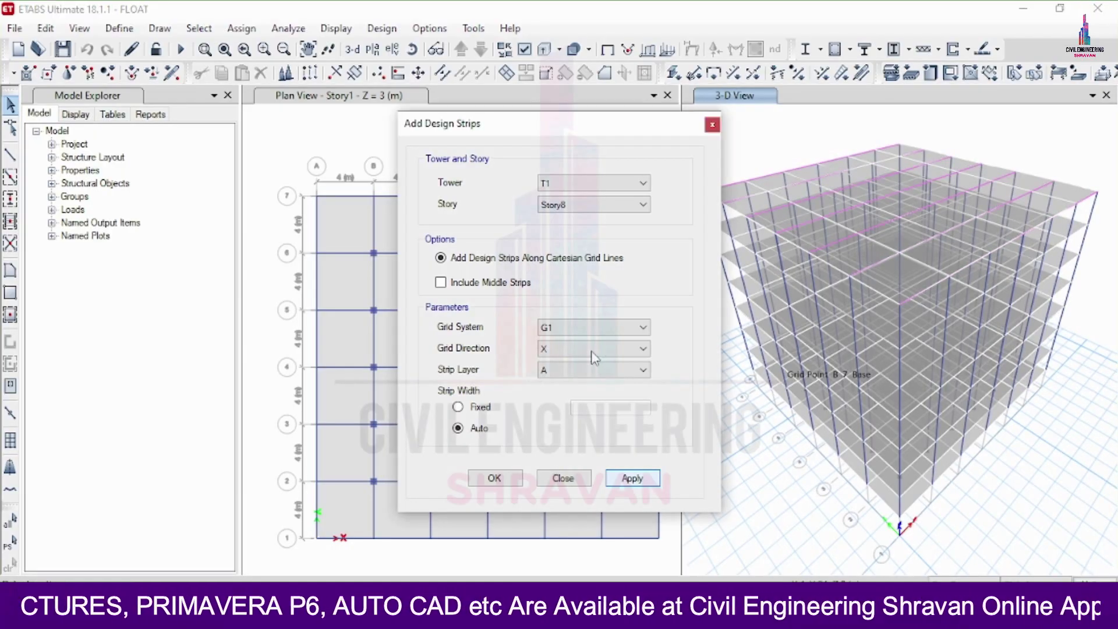
Step: Add automatic-width design strips on Story8 along the Y grid direction on layer B
left_click(591, 349)
left_click(564, 375)
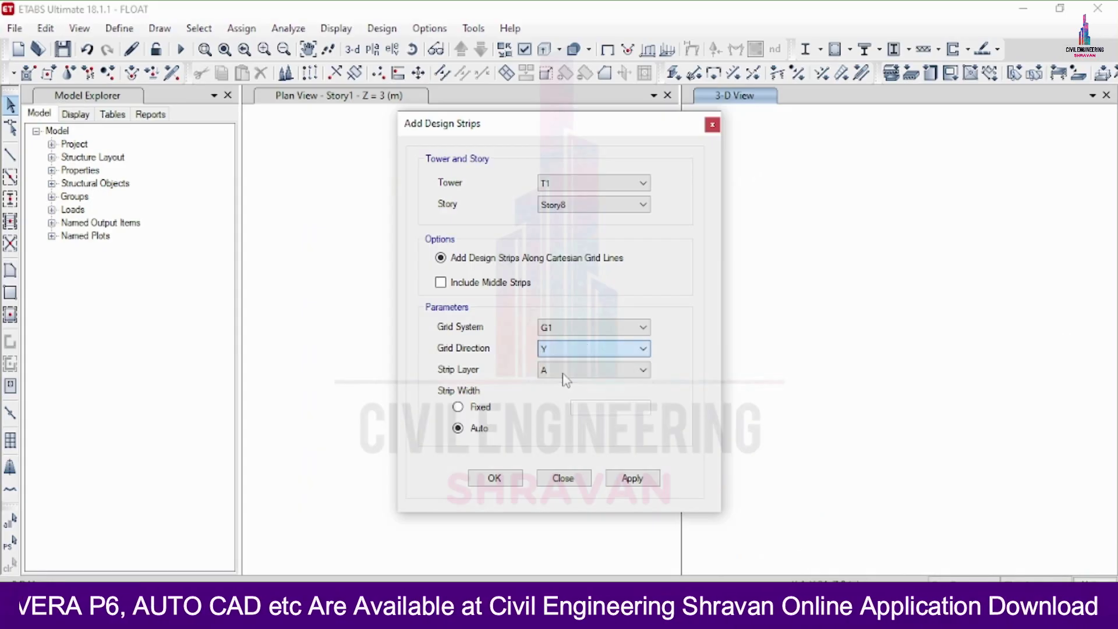
left_click(569, 370)
left_click(569, 391)
left_click(640, 480)
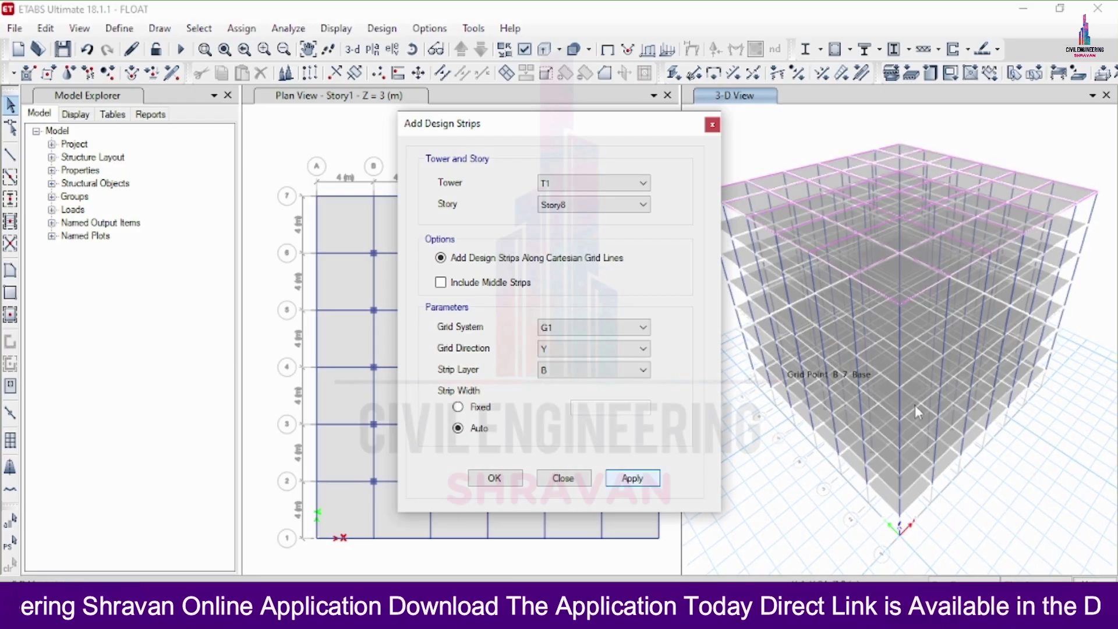
Step: Add design strips on Story7, with layer A along X and layer B along Y
left_click(643, 204)
left_click(582, 226)
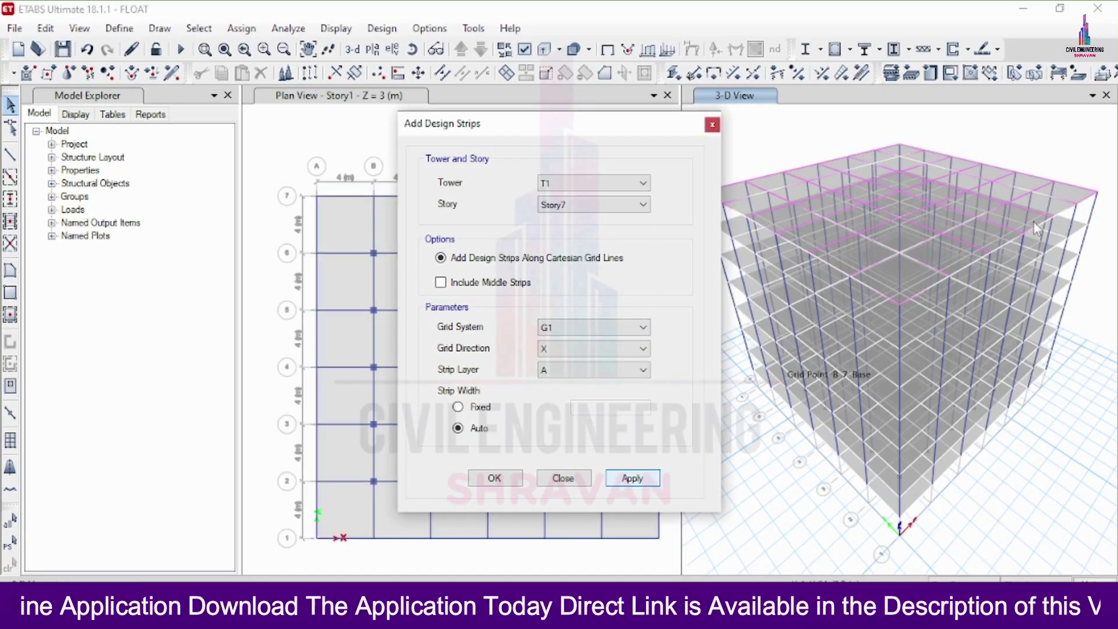
left_click(632, 477)
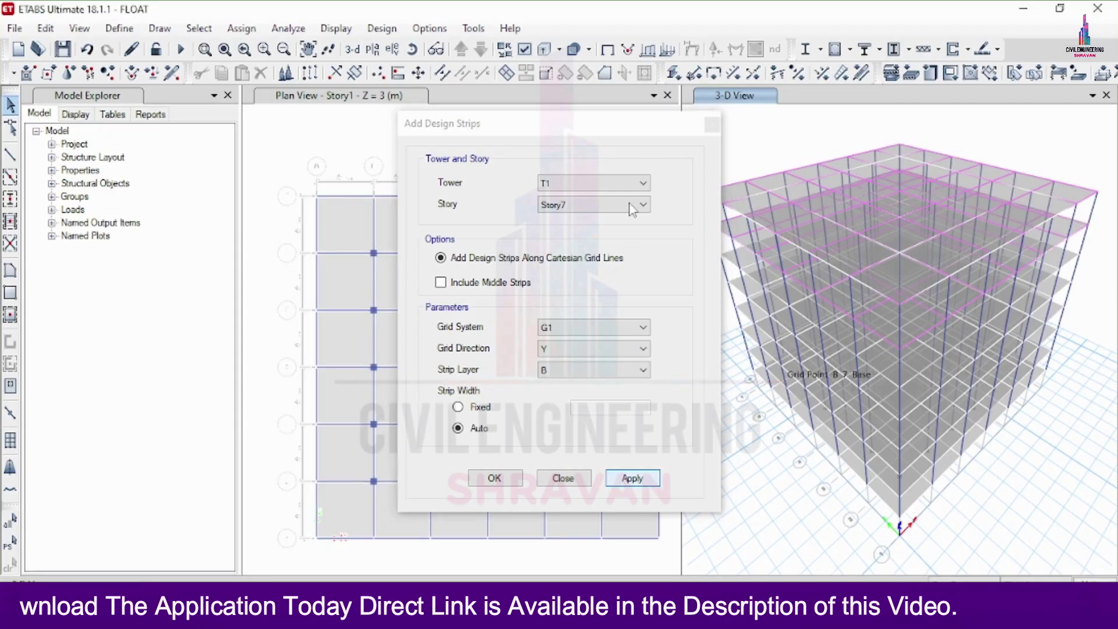
Step: Add design strips on Story6, with layer A along X and layer B along Y
left_click(643, 204)
left_click(583, 233)
left_click(643, 370)
left_click(576, 396)
left_click(643, 348)
left_click(582, 364)
left_click(632, 478)
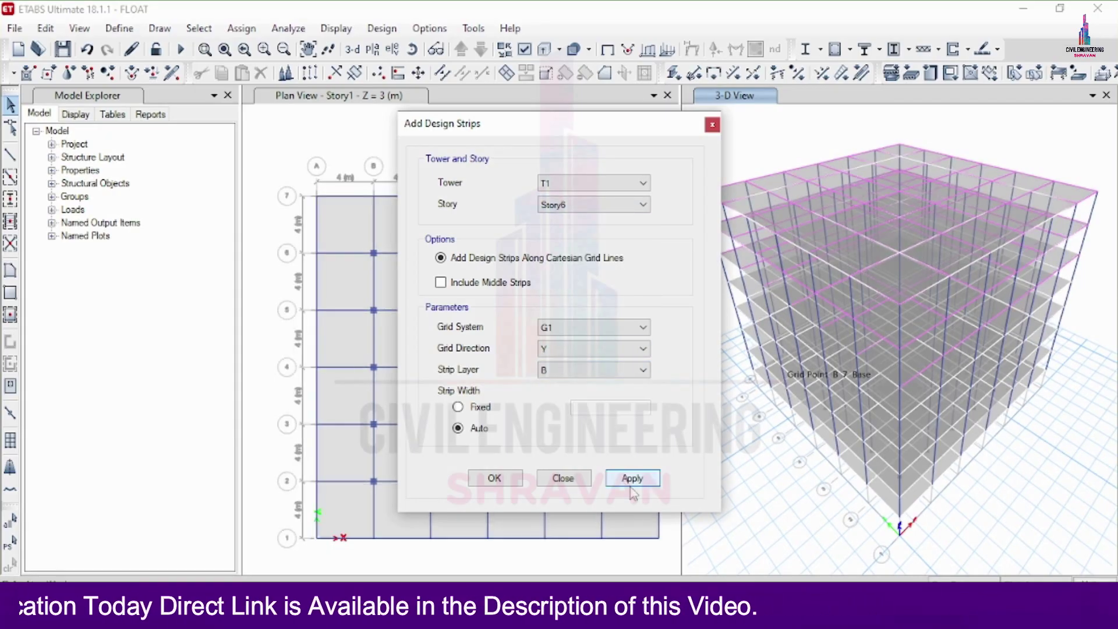
Step: Add design strips on Story5, with layer A along X and layer B along Y
left_click(643, 205)
left_click(582, 241)
left_click(643, 370)
left_click(559, 394)
left_click(632, 477)
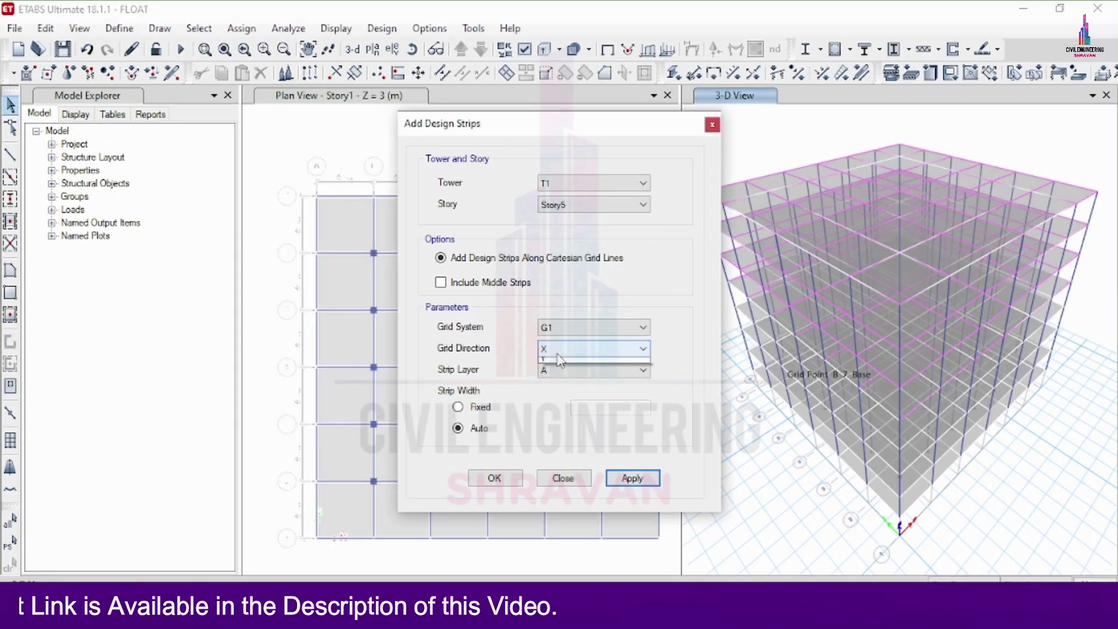
left_click(643, 348)
left_click(583, 376)
left_click(632, 478)
Step: Add design strips on Story4 and Story3, with layer A along X and layer B along Y
left_click(643, 205)
left_click(583, 239)
left_click(632, 477)
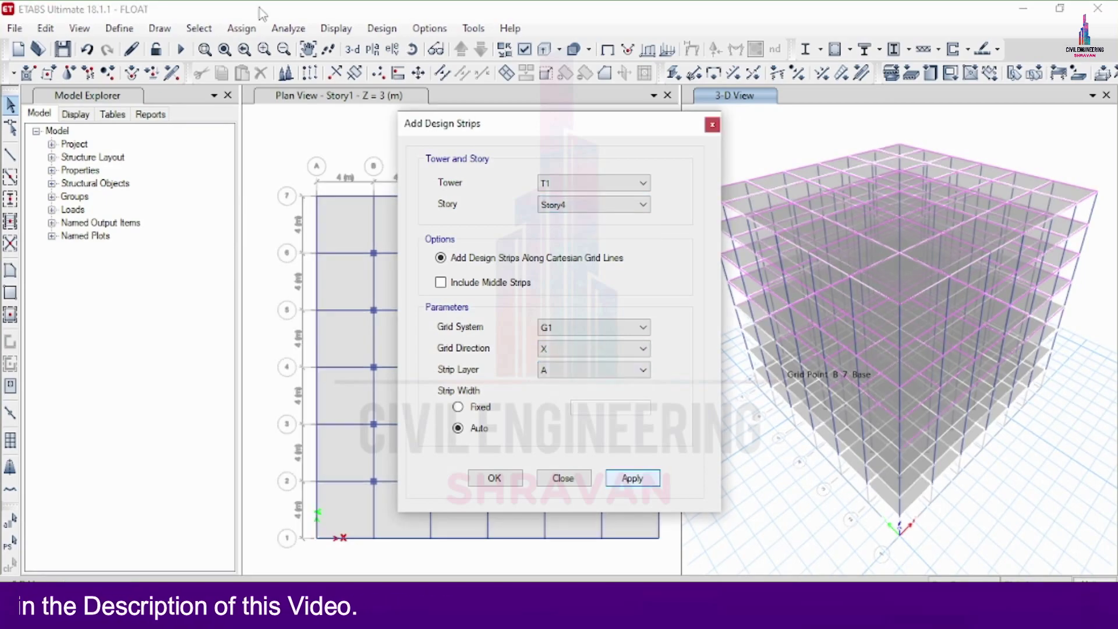
left_click(643, 204)
left_click(583, 239)
left_click(643, 348)
left_click(582, 364)
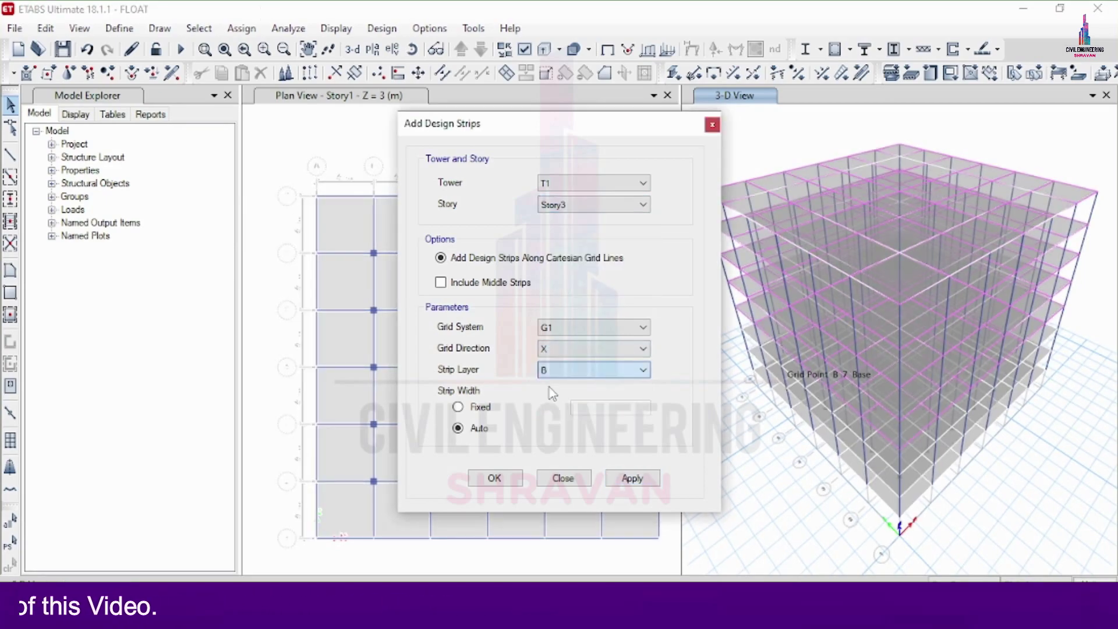
left_click(632, 478)
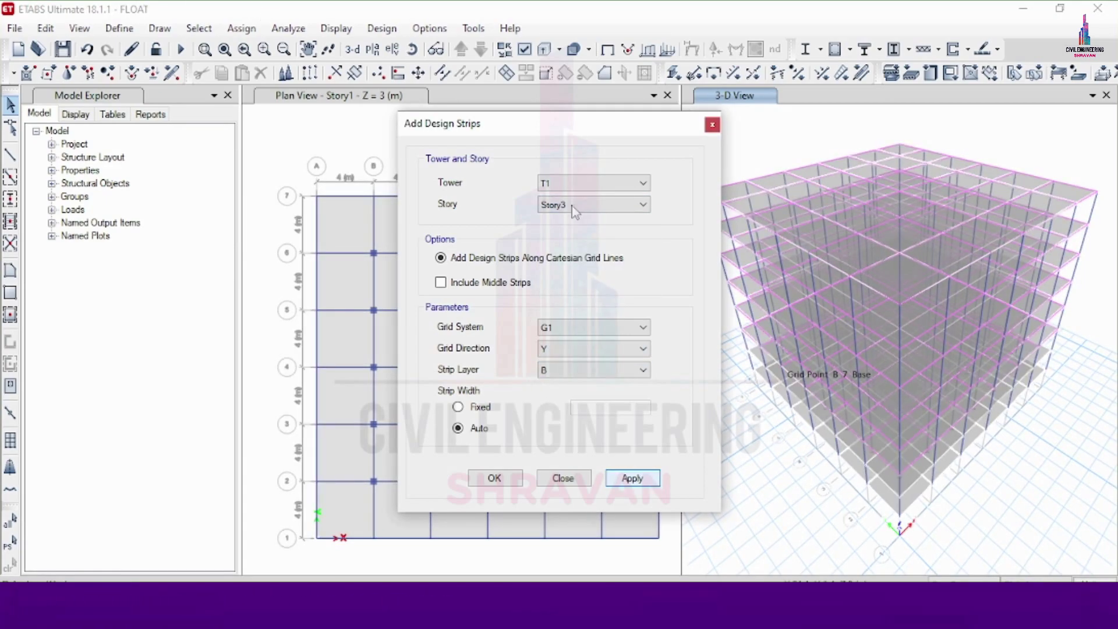
Step: Add design strips on Story2, with layer A along X and layer B along Y
left_click(643, 204)
left_click(582, 276)
left_click(643, 348)
left_click(582, 371)
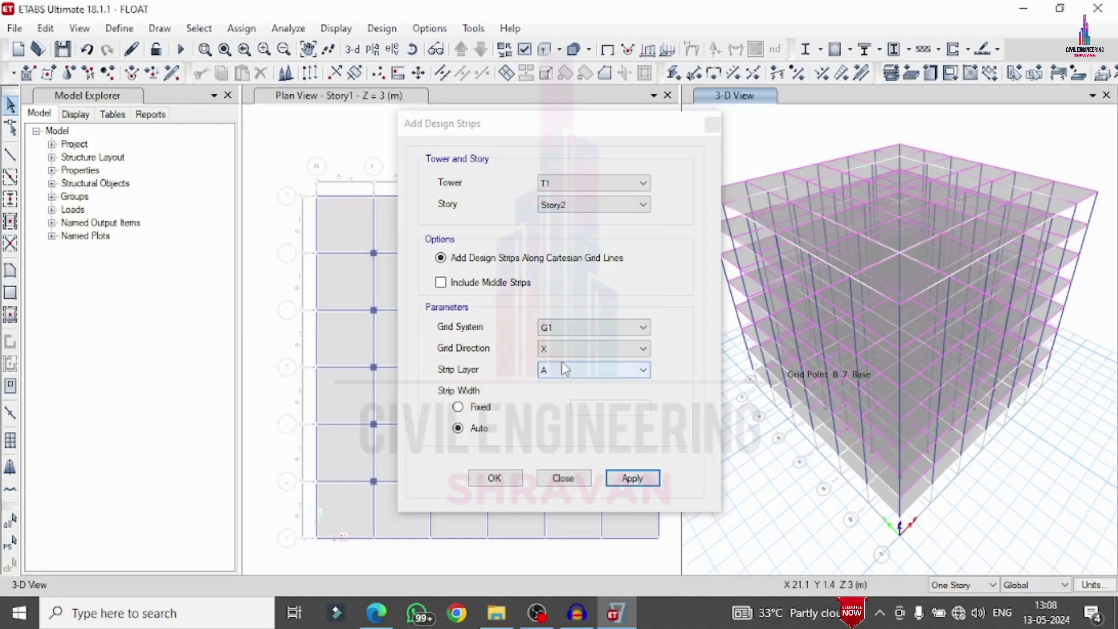
left_click(643, 370)
left_click(582, 391)
left_click(632, 477)
Step: Add design strips on Story1, with layer A along X and layer B along Y, and accept the design strips
left_click(643, 204)
left_click(583, 290)
left_click(643, 348)
left_click(582, 363)
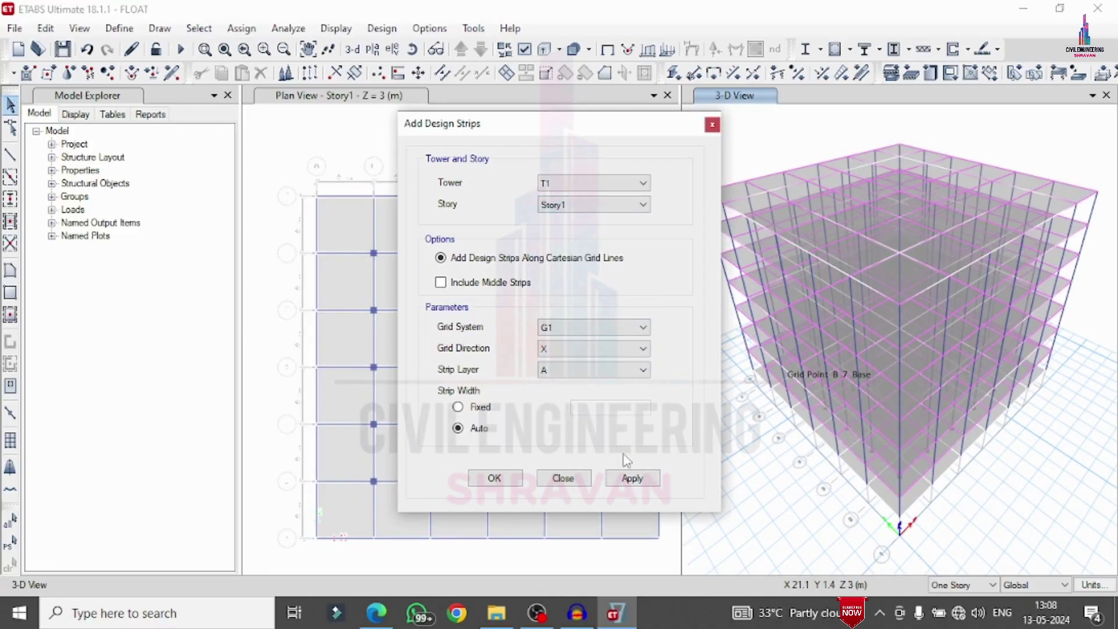
left_click(632, 478)
left_click(643, 349)
left_click(554, 375)
left_click(632, 478)
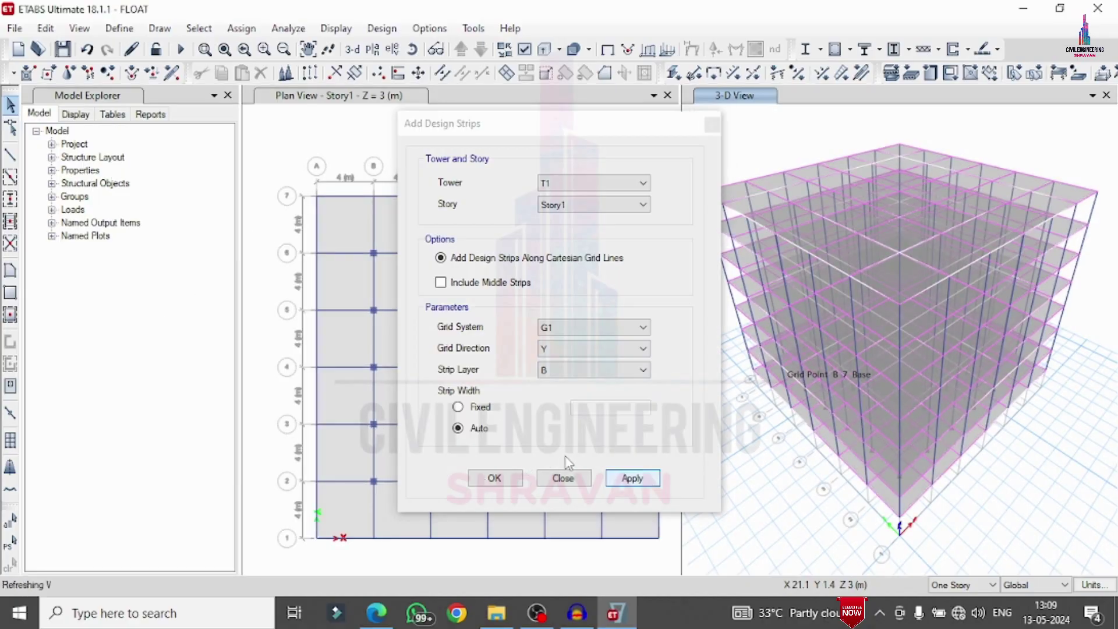
left_click(489, 479)
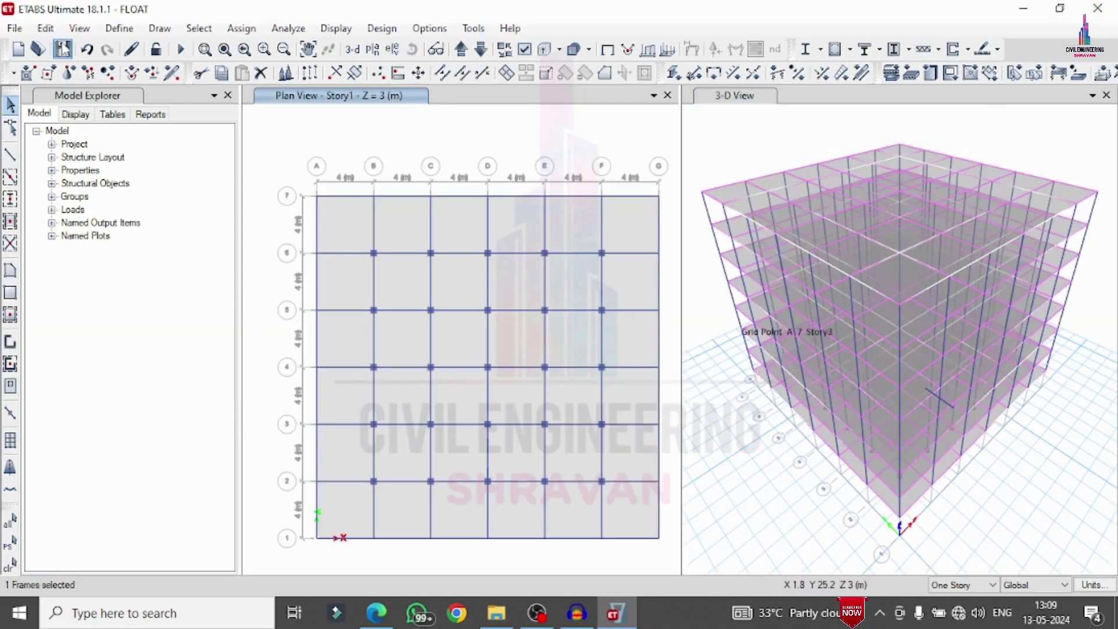
left_click(288, 28)
left_click(329, 48)
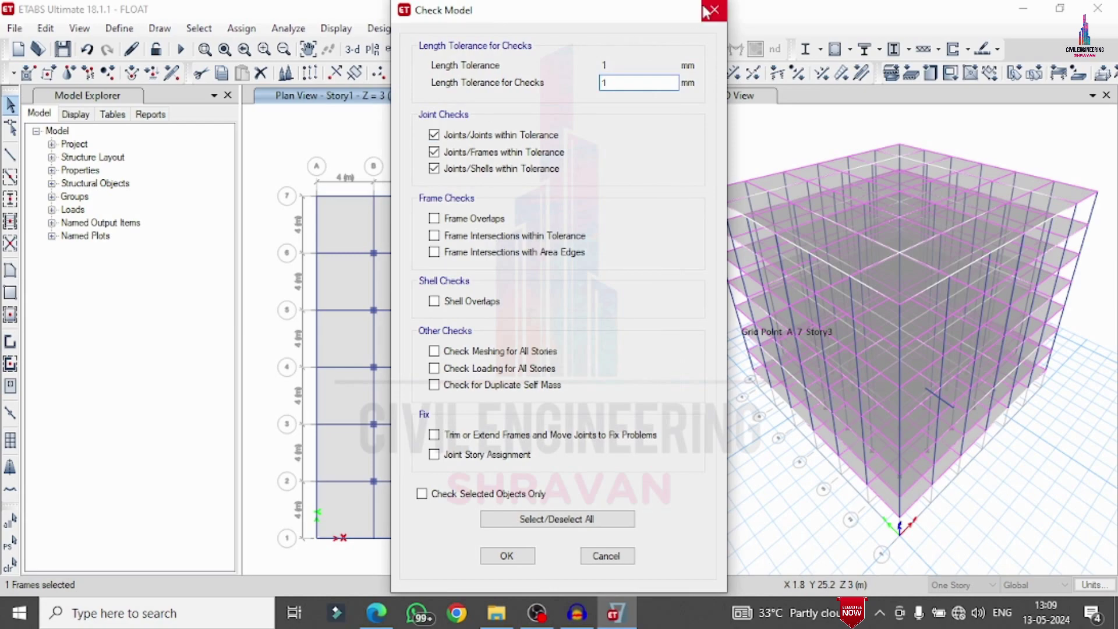
left_click(709, 11)
Step: Run the analysis again on the model with the added design strips
left_click(180, 49)
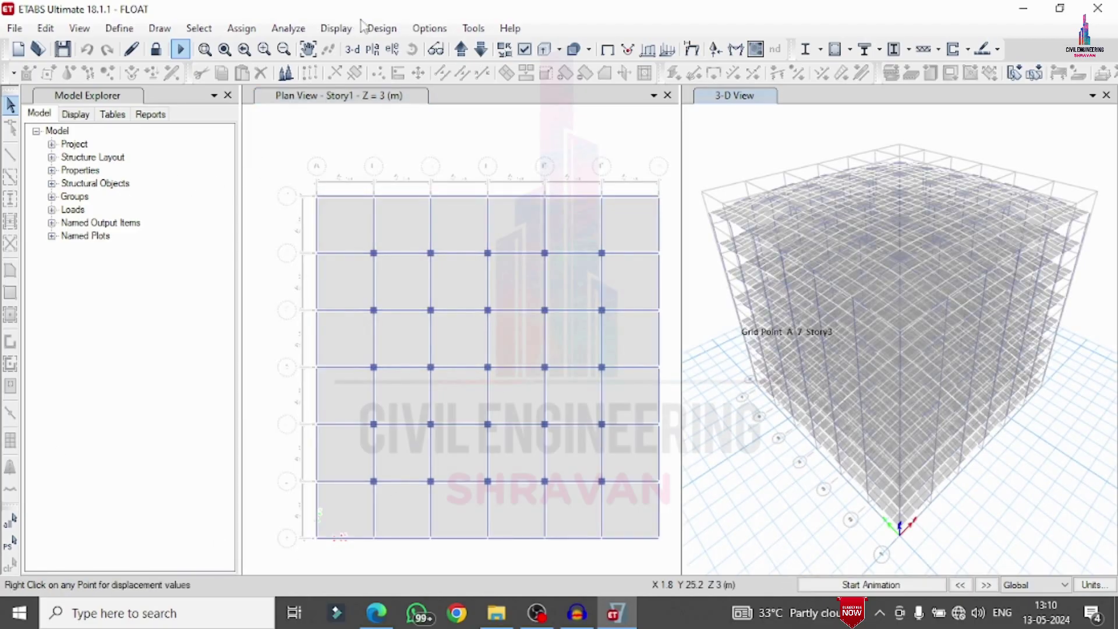
Step: Review the concrete frame design preferences for IS 456:2000 and accept them with their default values
left_click(380, 28)
mouse_move(416, 73)
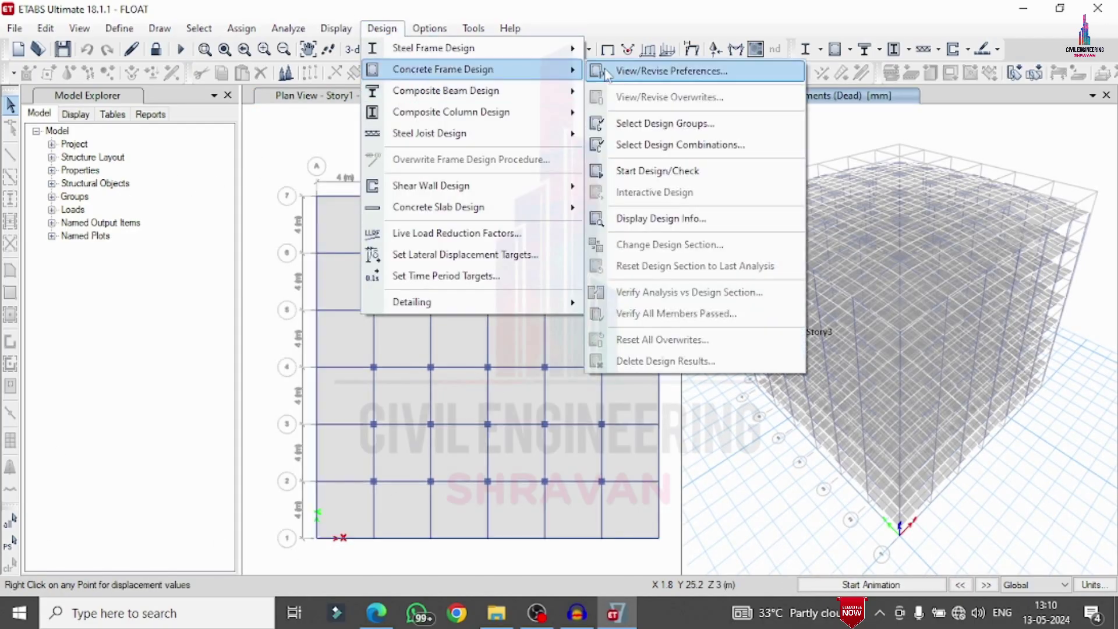
left_click(608, 72)
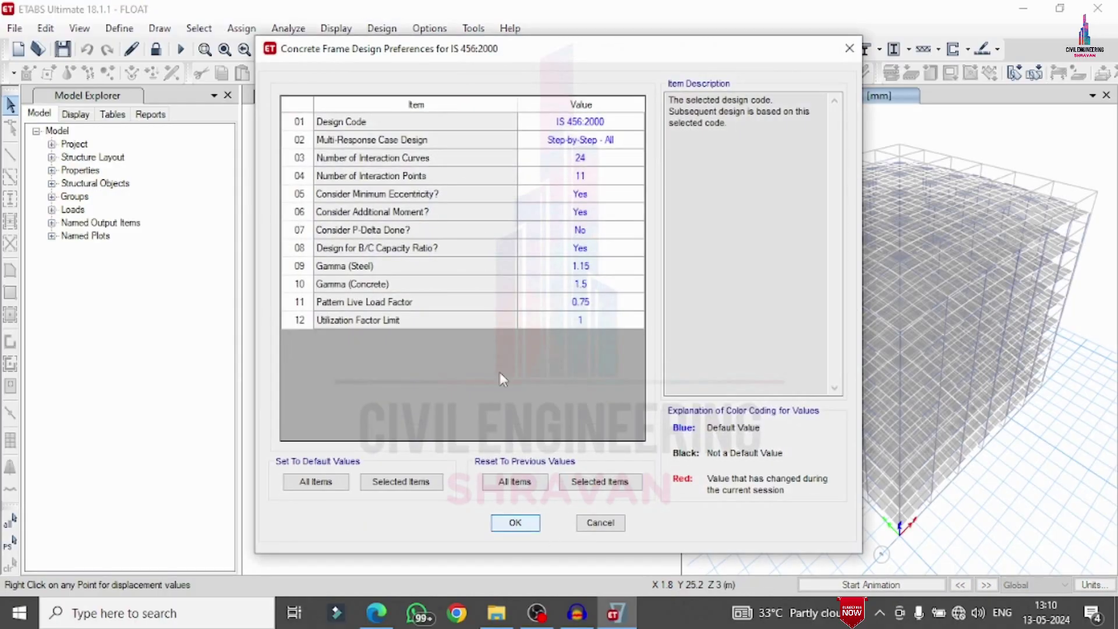
key("Return")
Step: Run the concrete frame design check to display the longitudinal reinforcing for IS 456:2000
left_click(381, 28)
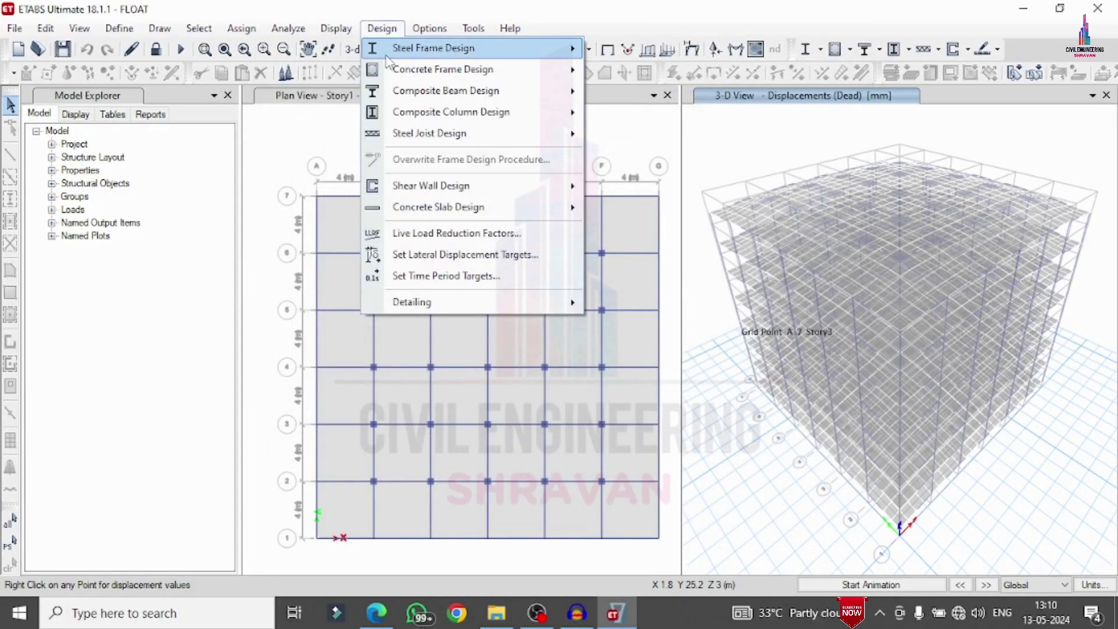
mouse_move(443, 70)
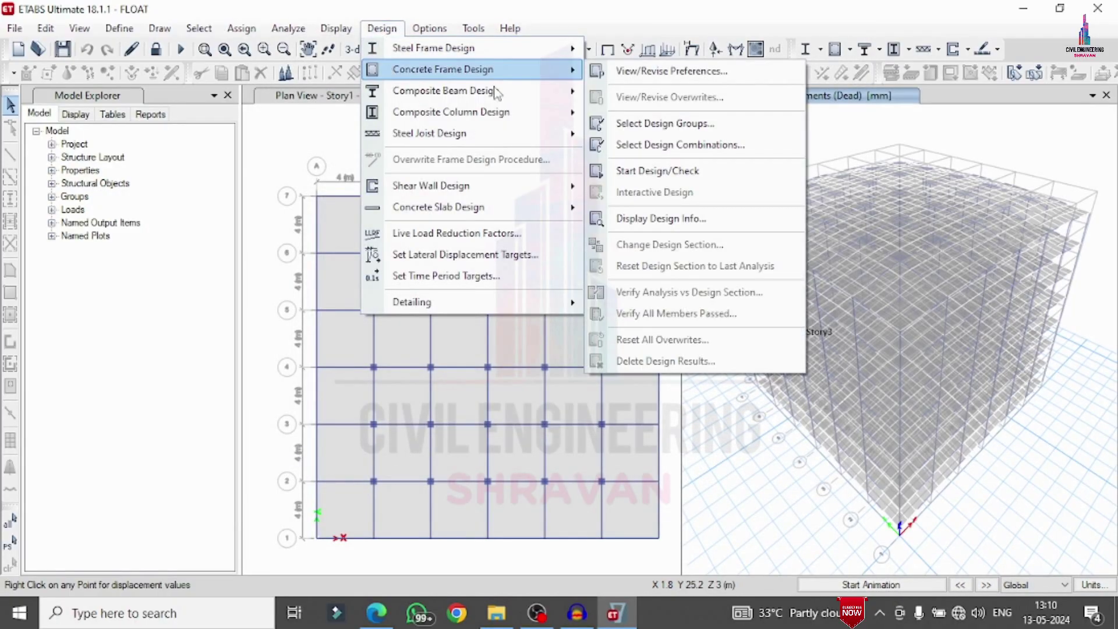
left_click(658, 173)
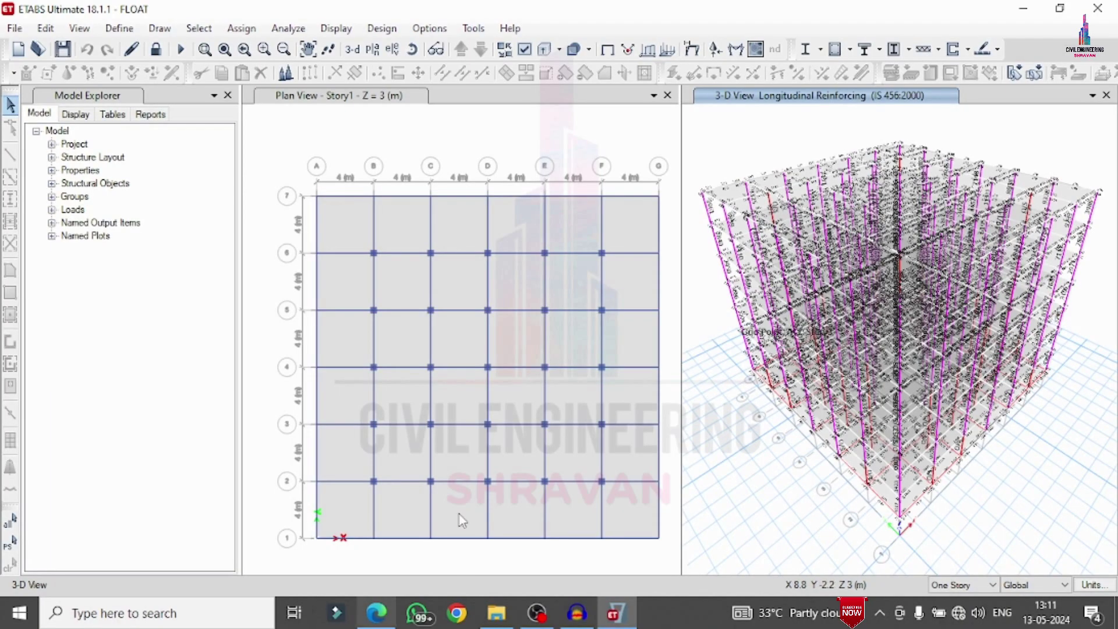
mouse_move(920, 154)
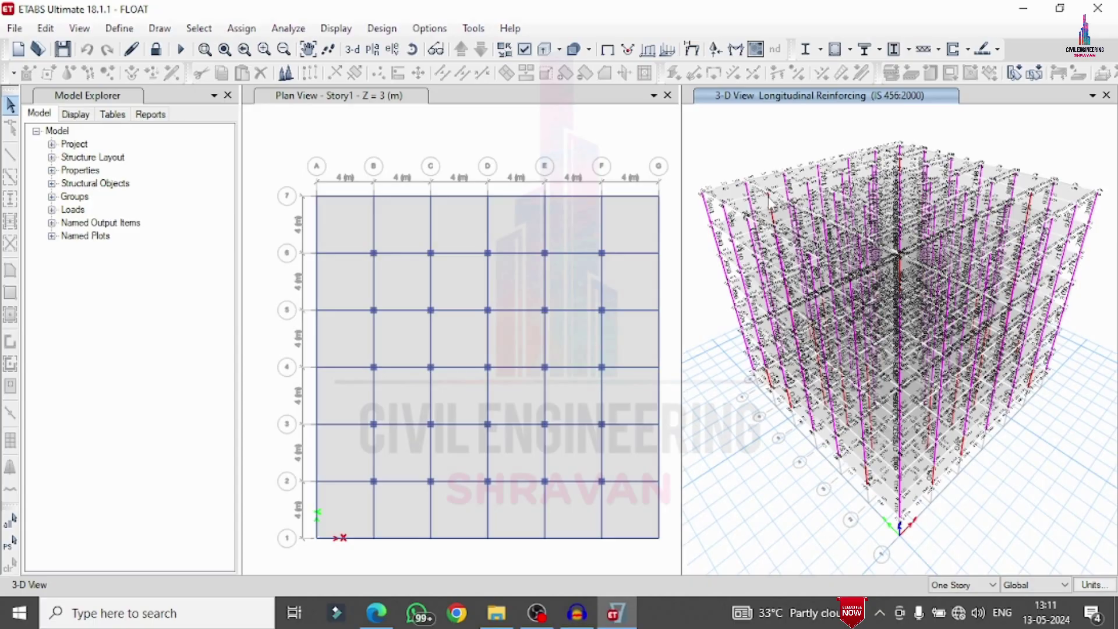
Step: Review the concrete slab design preferences for the IS 456:2000 code
left_click(381, 29)
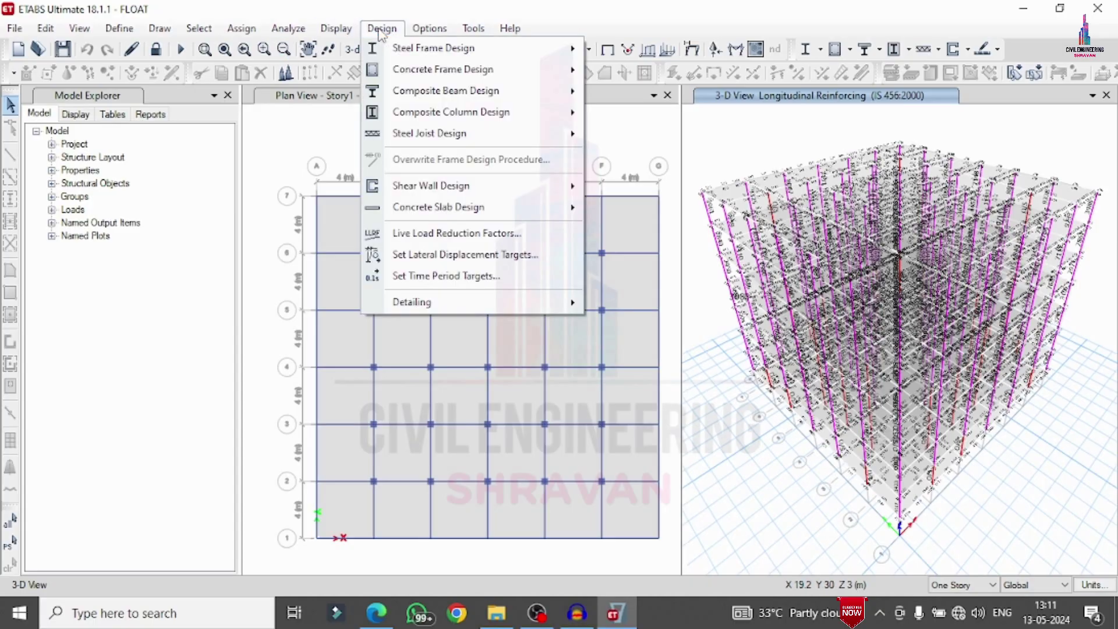
mouse_move(456, 208)
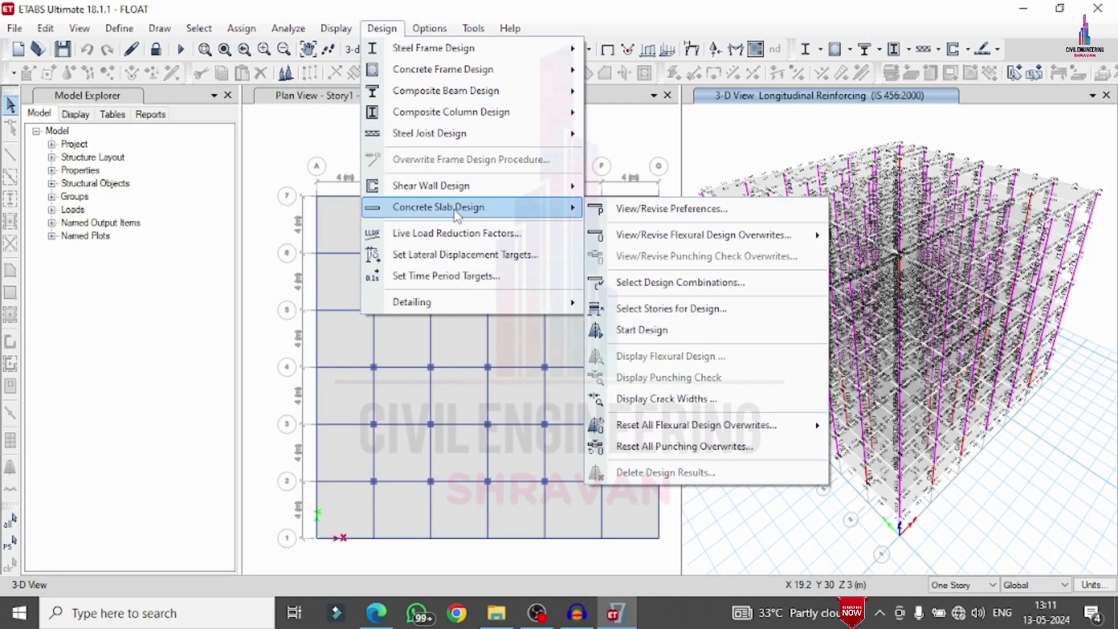
left_click(660, 209)
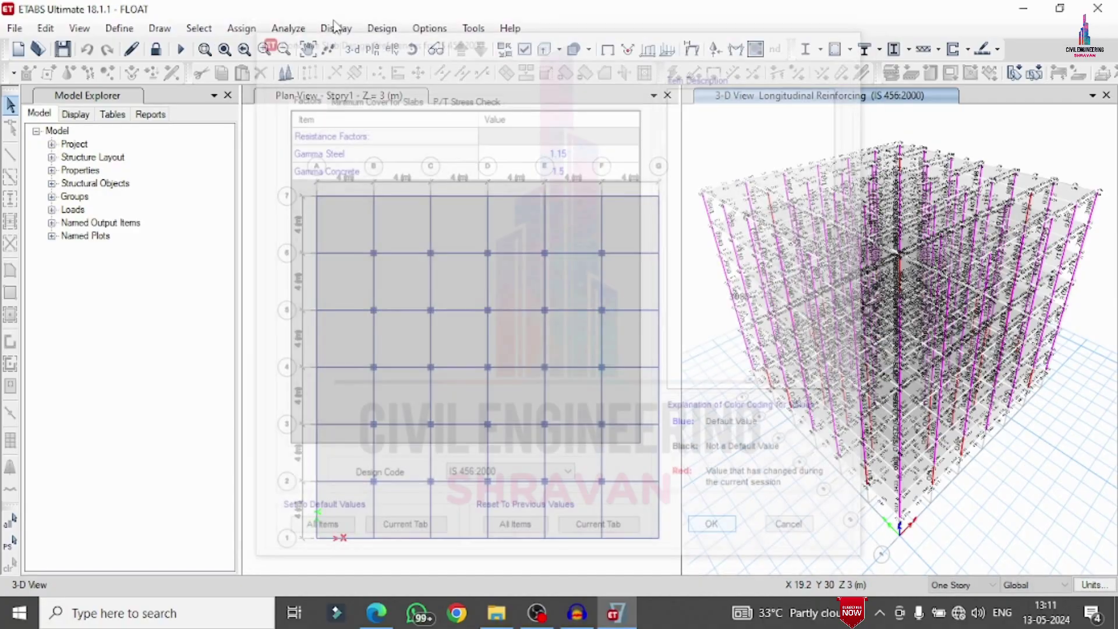
Step: Run the concrete slab design for Story8 through Story1, leaving out the Base
left_click(381, 28)
mouse_move(440, 210)
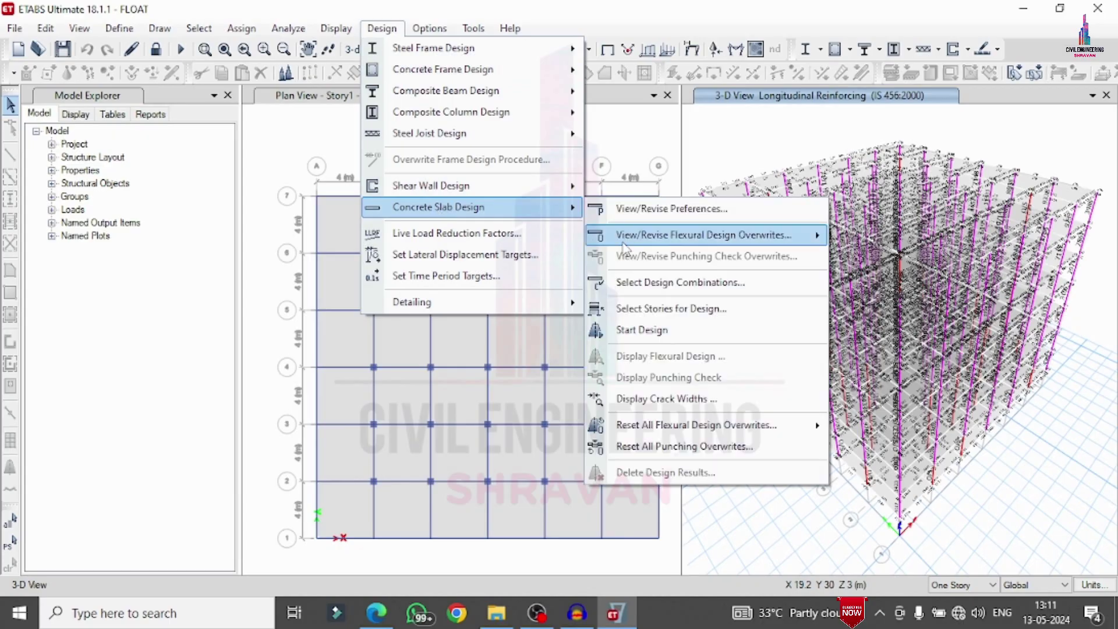
left_click(651, 330)
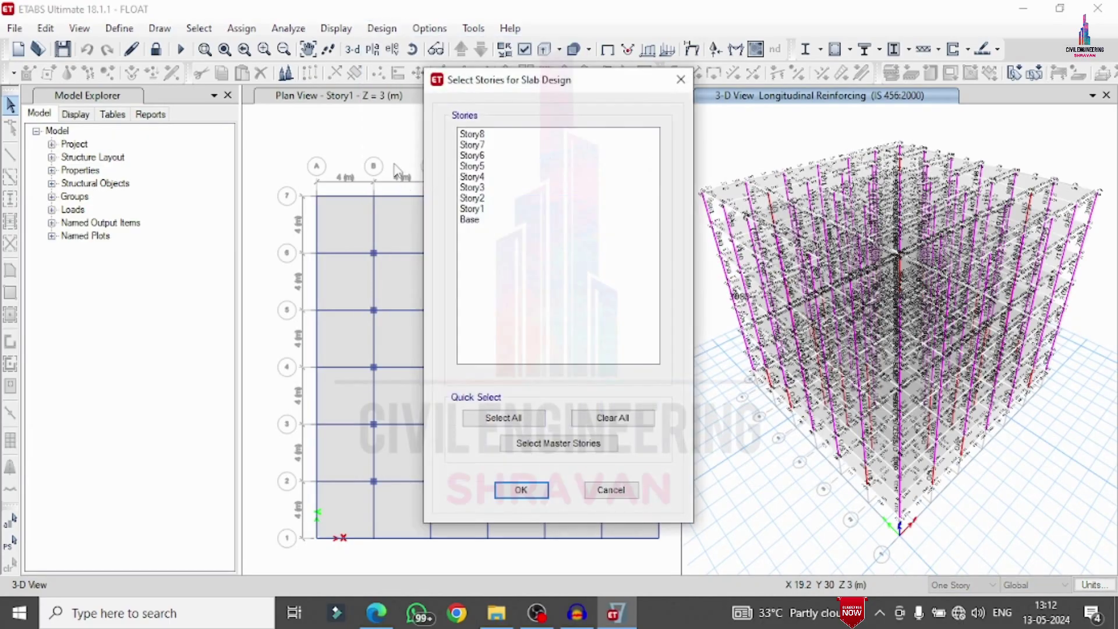
left_click_drag(527, 139, 507, 210)
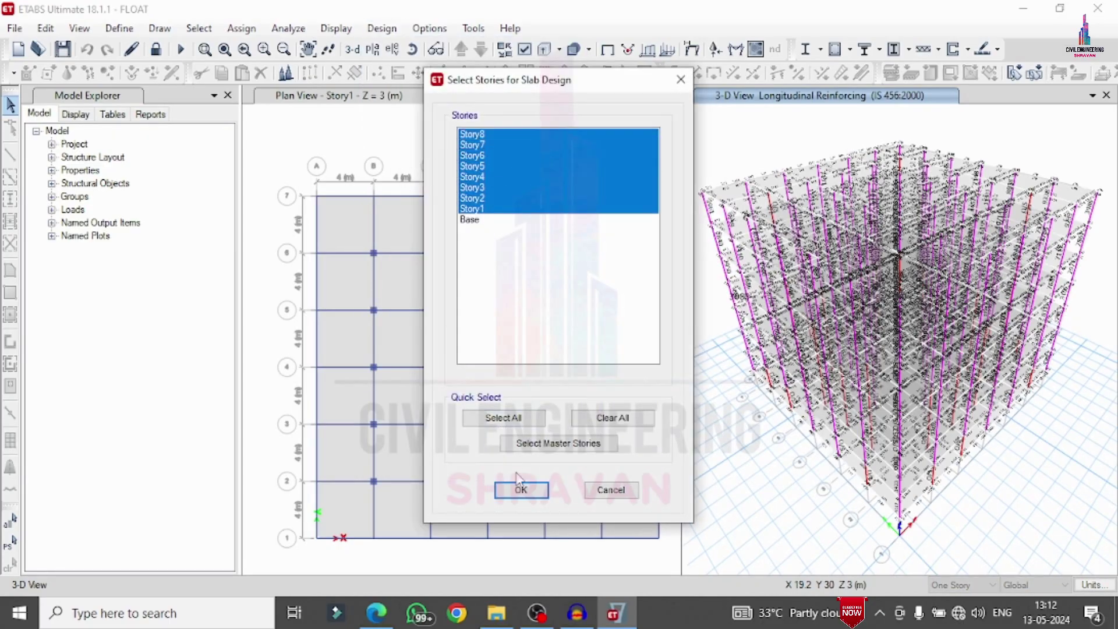
left_click(521, 489)
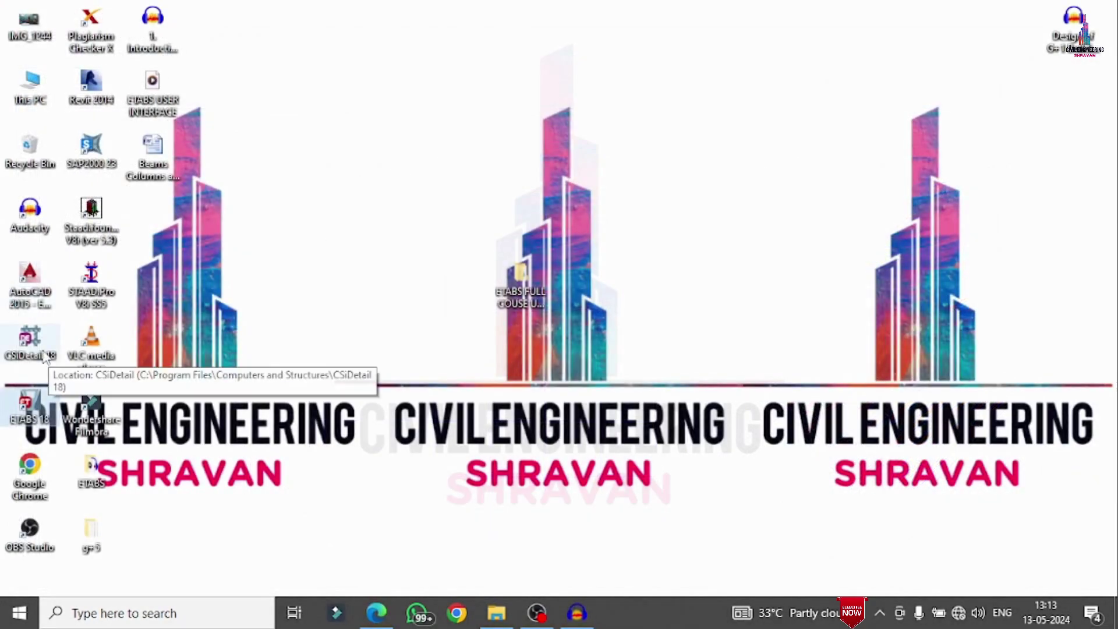
Step: Switch to CSiDetail, start a new detailing project from the FLOAT.EDB model and dismiss the import warnings
double_click(30, 344)
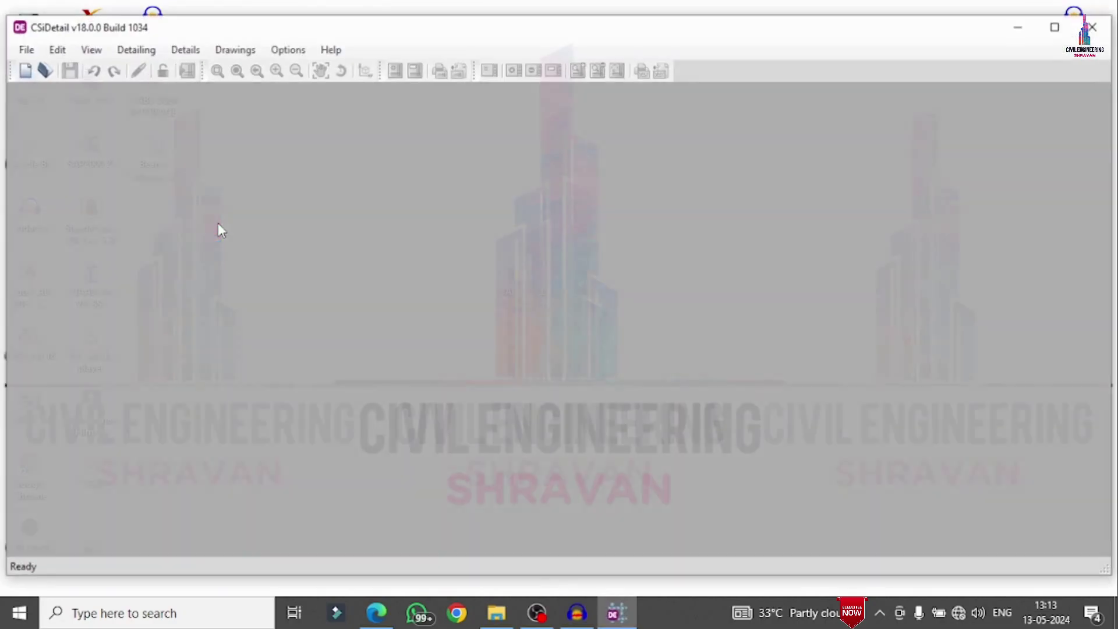
double_click(127, 26)
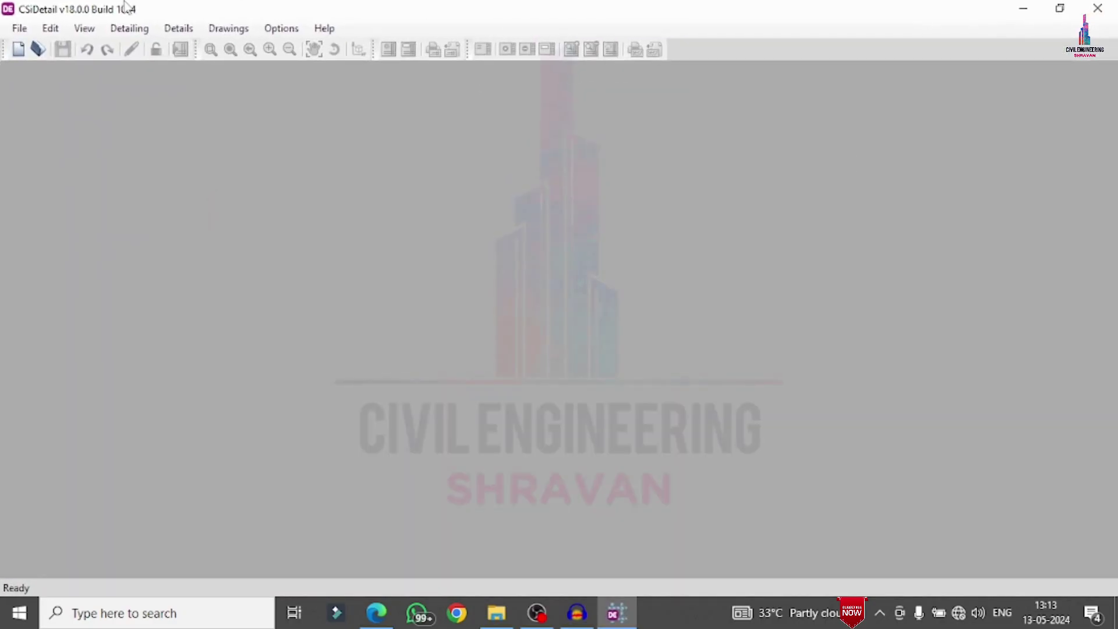
left_click(20, 28)
left_click(26, 46)
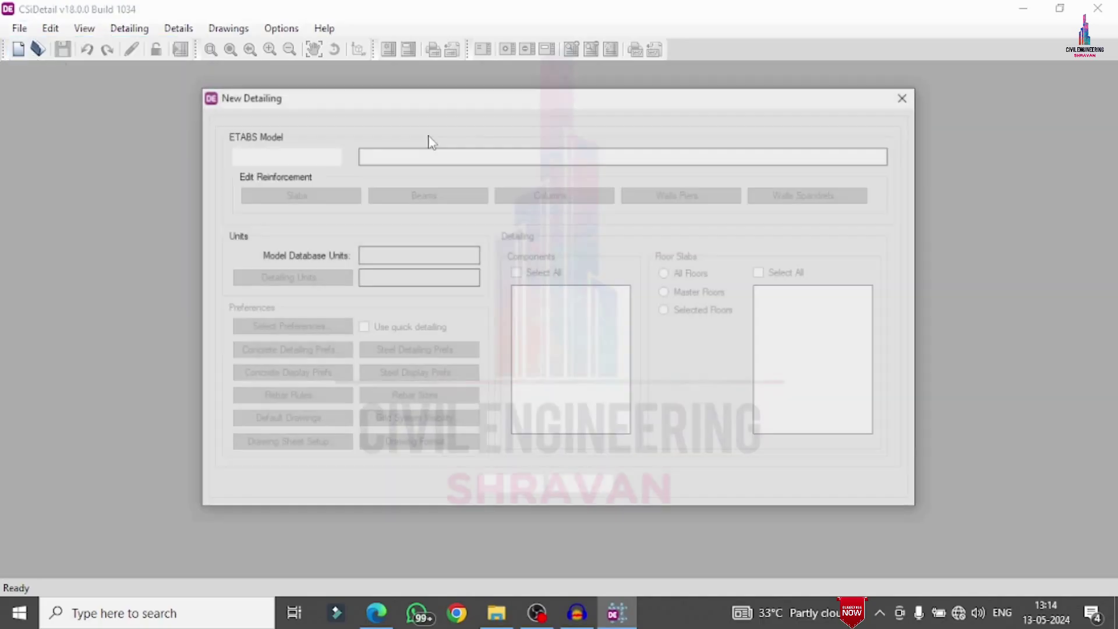
left_click(306, 161)
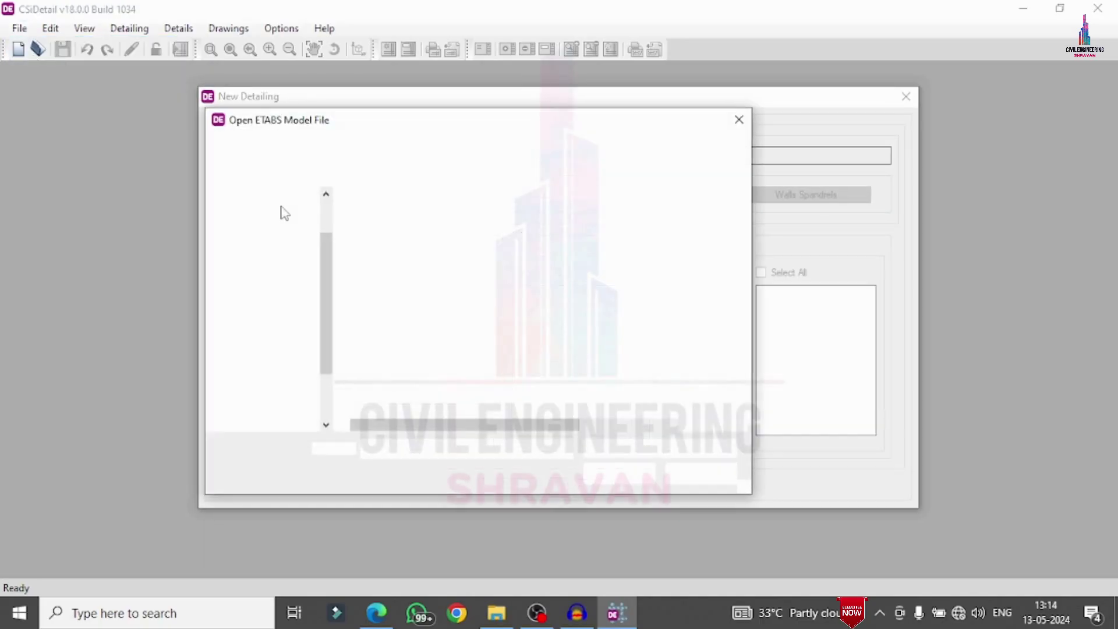
double_click(394, 273)
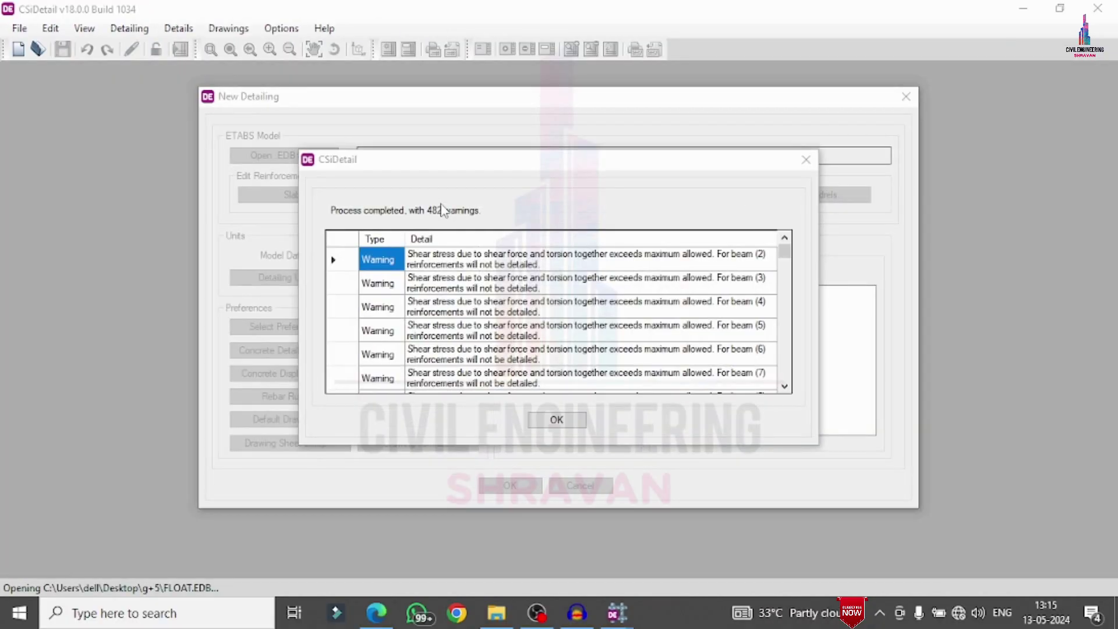
left_click(539, 423)
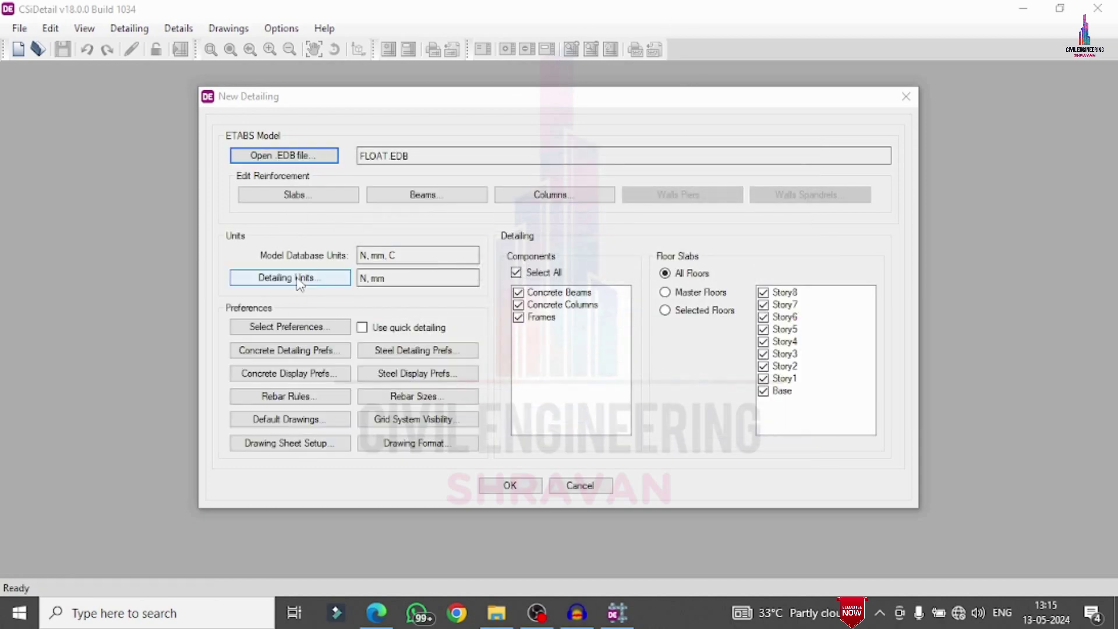
Step: Set the detailing units' force to Kilonewton and the rebar set to SI (25), and accept them
left_click(303, 279)
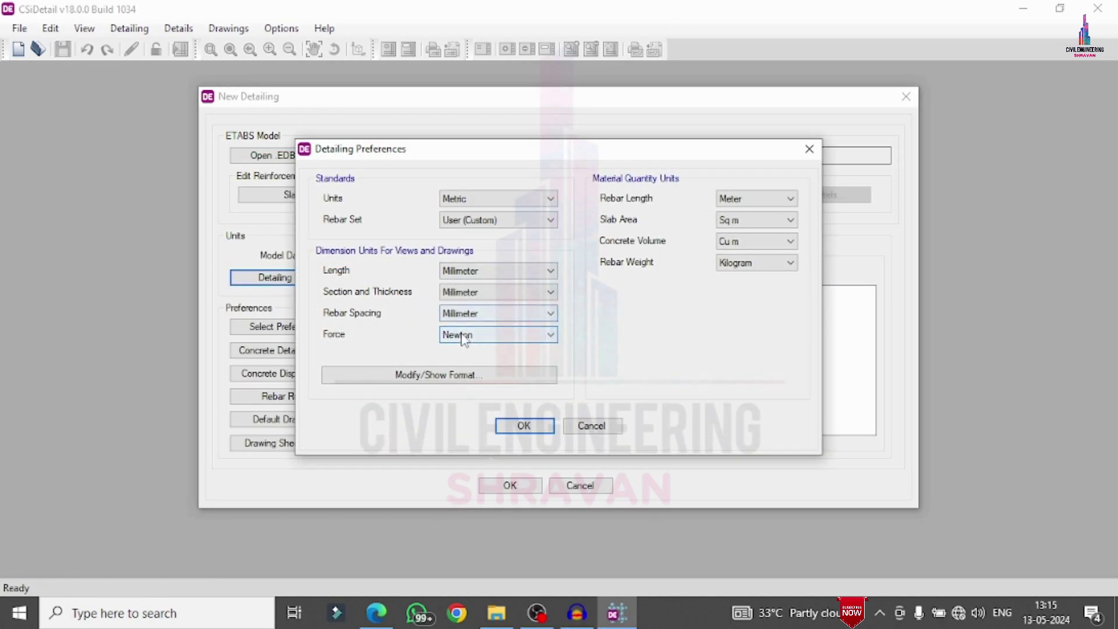
left_click(459, 335)
left_click(462, 364)
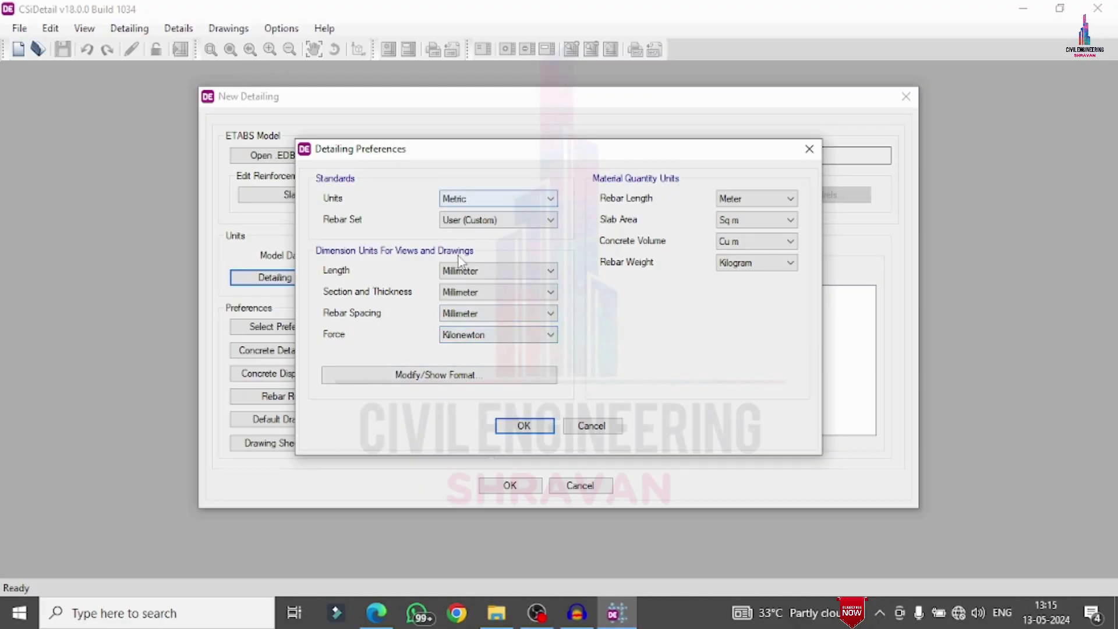
left_click(473, 221)
left_click(469, 235)
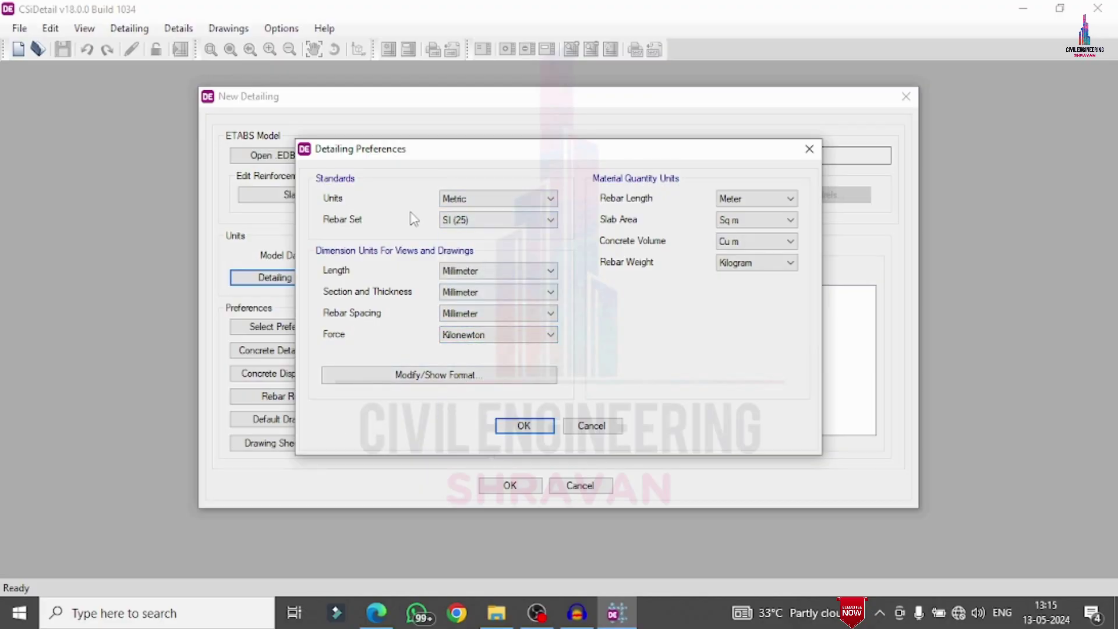
left_click(504, 429)
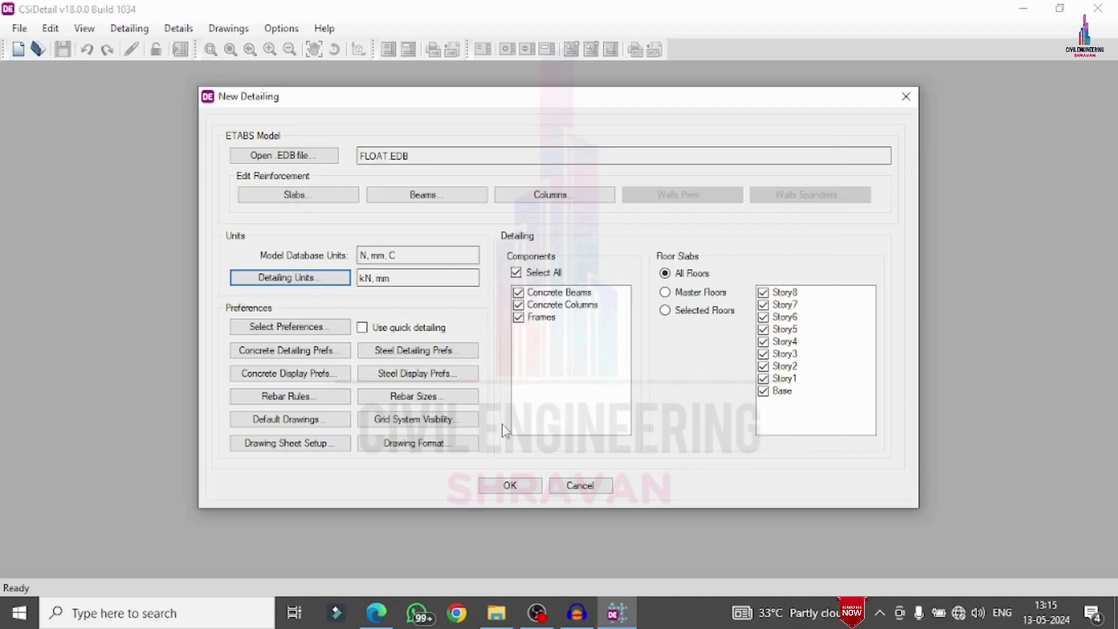
Step: Apply the standard detailing preferences for IS 456:2000
left_click(290, 327)
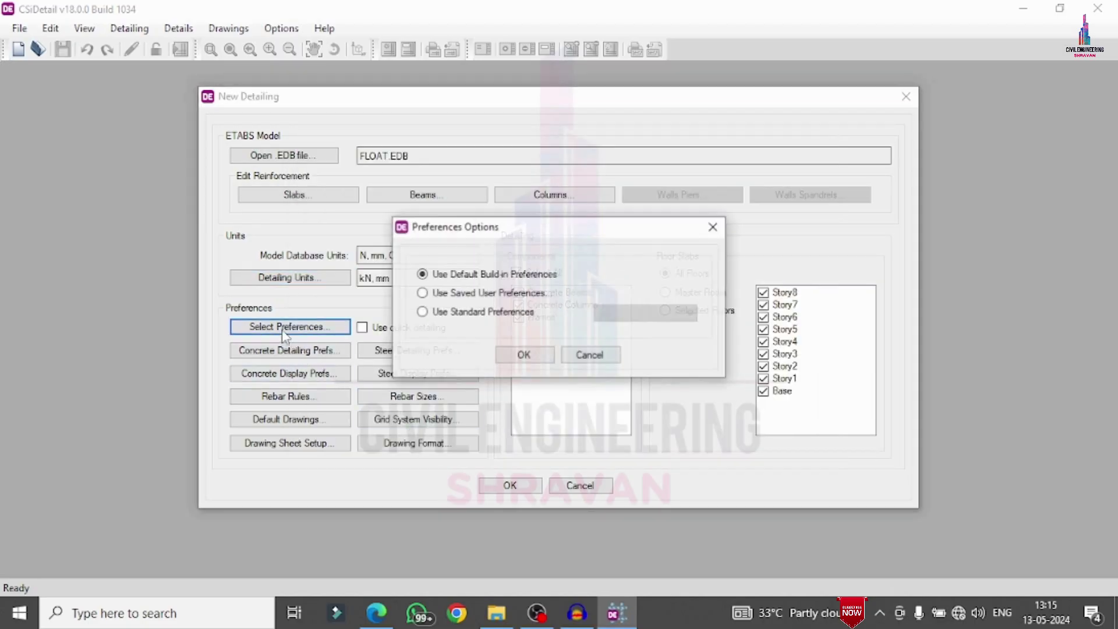
left_click(469, 311)
left_click(638, 316)
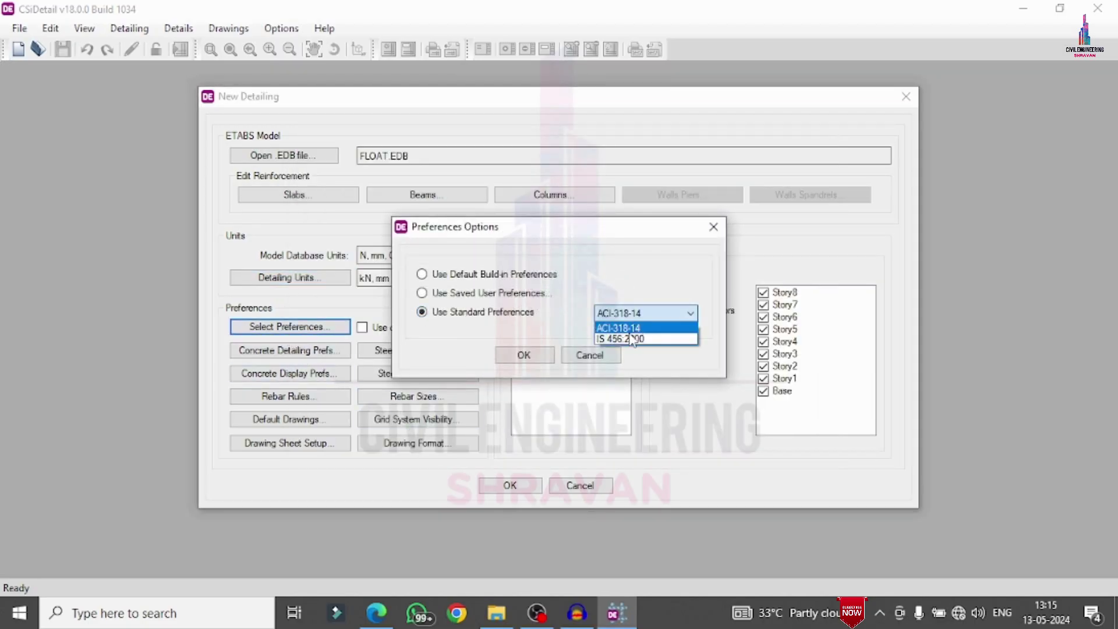
left_click(635, 315)
left_click(623, 340)
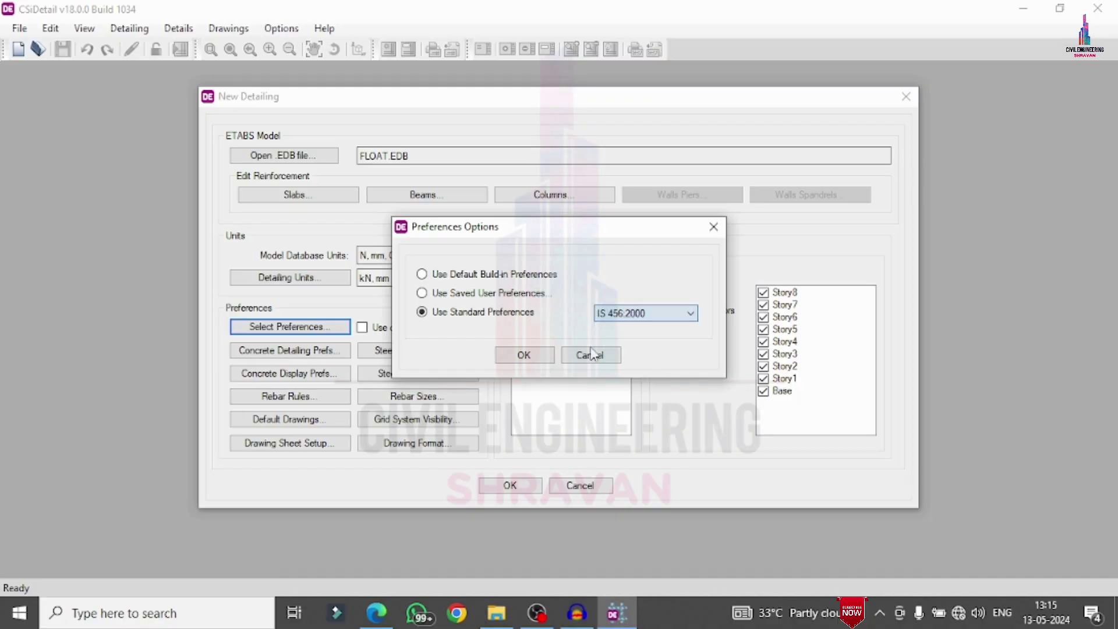
left_click(524, 355)
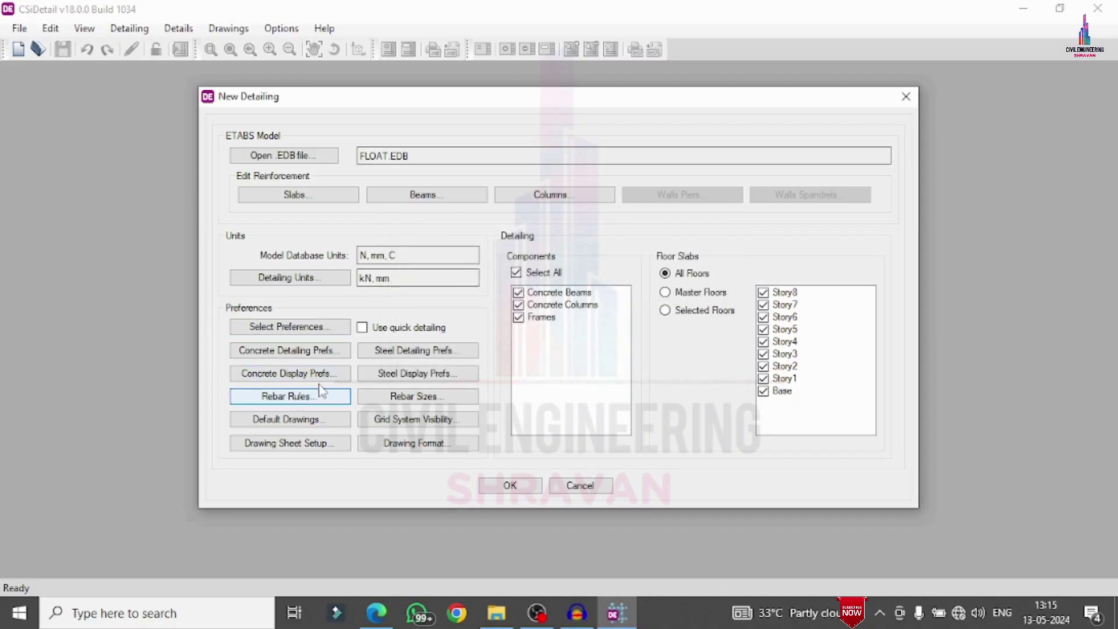
Step: Set the minimum spacing of bars for slabs to 450 mm in the rebar selection rules
left_click(320, 395)
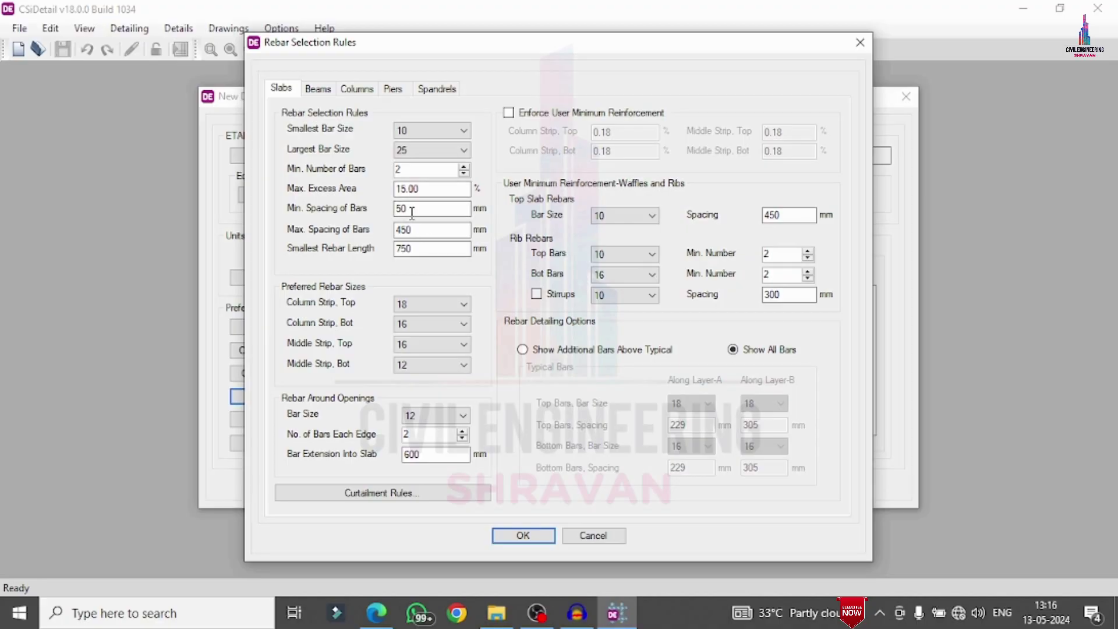
double_click(412, 212)
type("450")
key("Tab")
Step: Set the minimum stirrup spacing for beams to 150 mm in Zones A, B and C
left_click(317, 88)
left_click(745, 309)
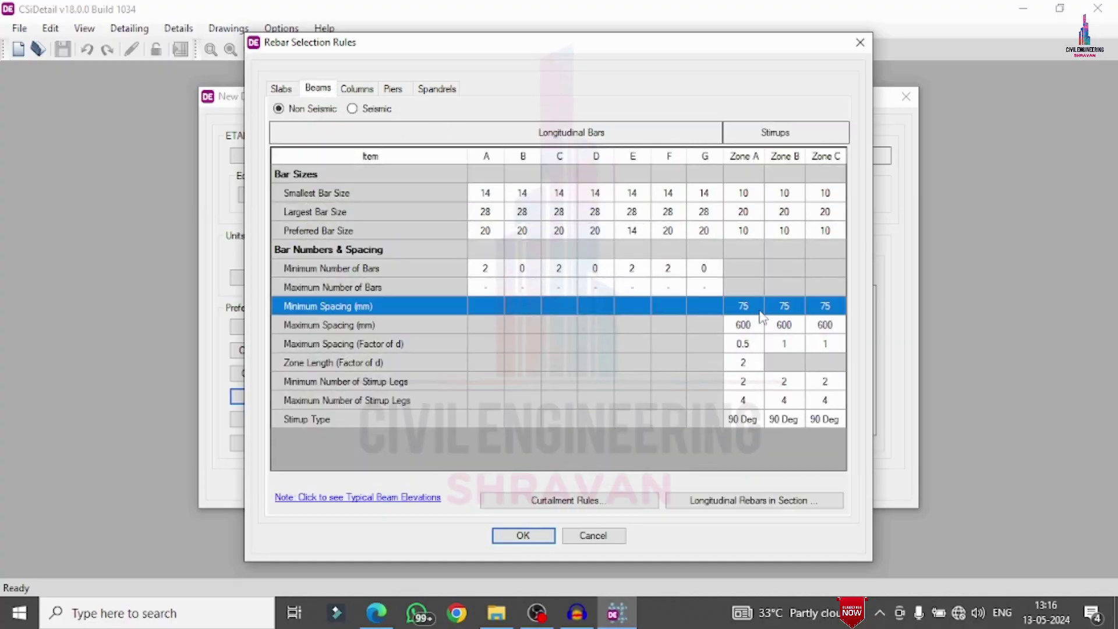
left_click(737, 308)
type("150")
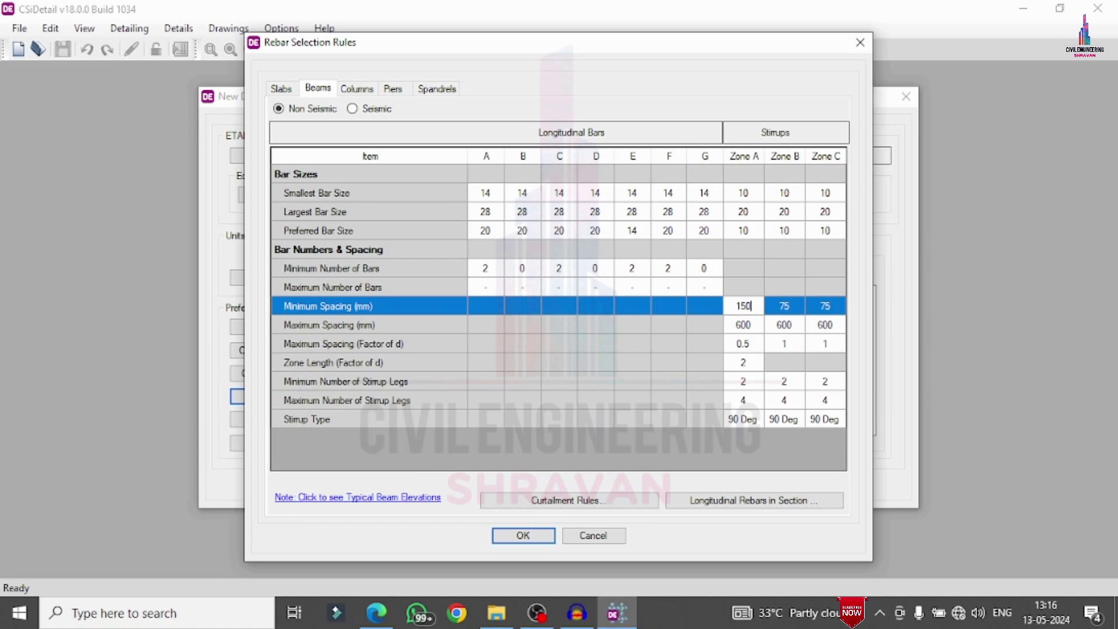
key("Tab")
type("1")
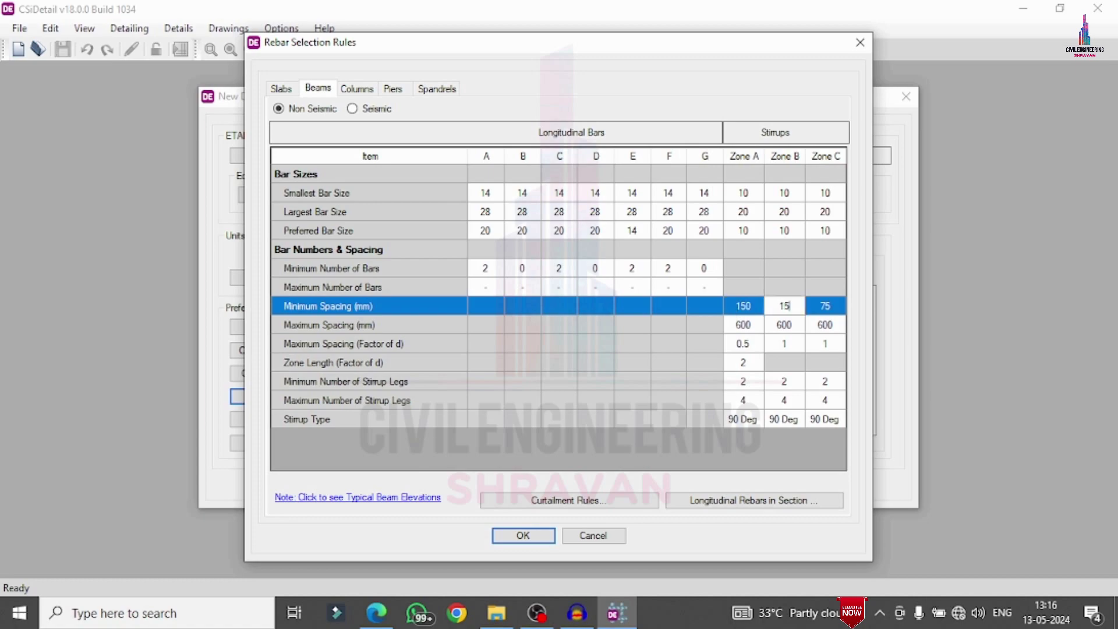
key("Tab")
type("1")
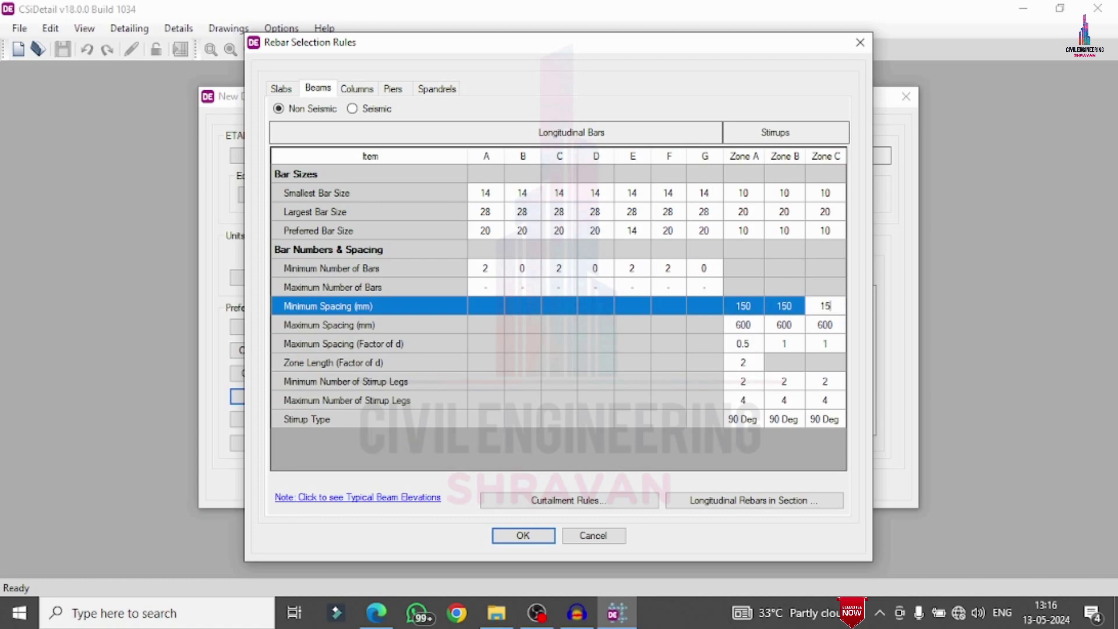
type("50")
Step: Set the maximum stirrup spacing for beams to 450 mm in Zones A, B and C
left_click(756, 329)
type("45")
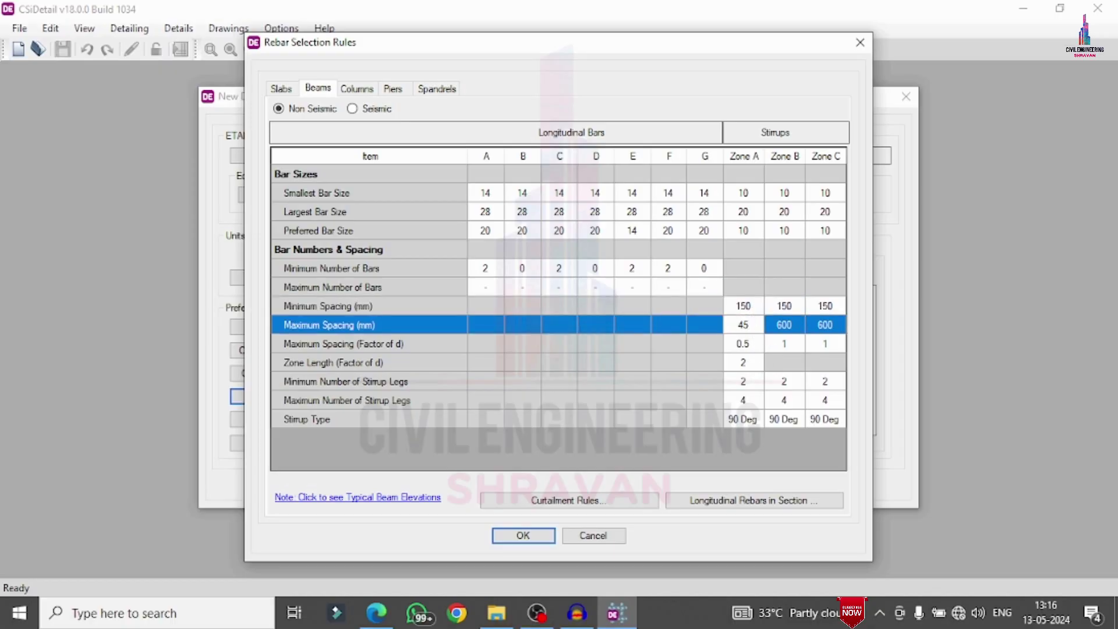
type("0")
key("Tab")
type("450")
key("Tab")
type("4")
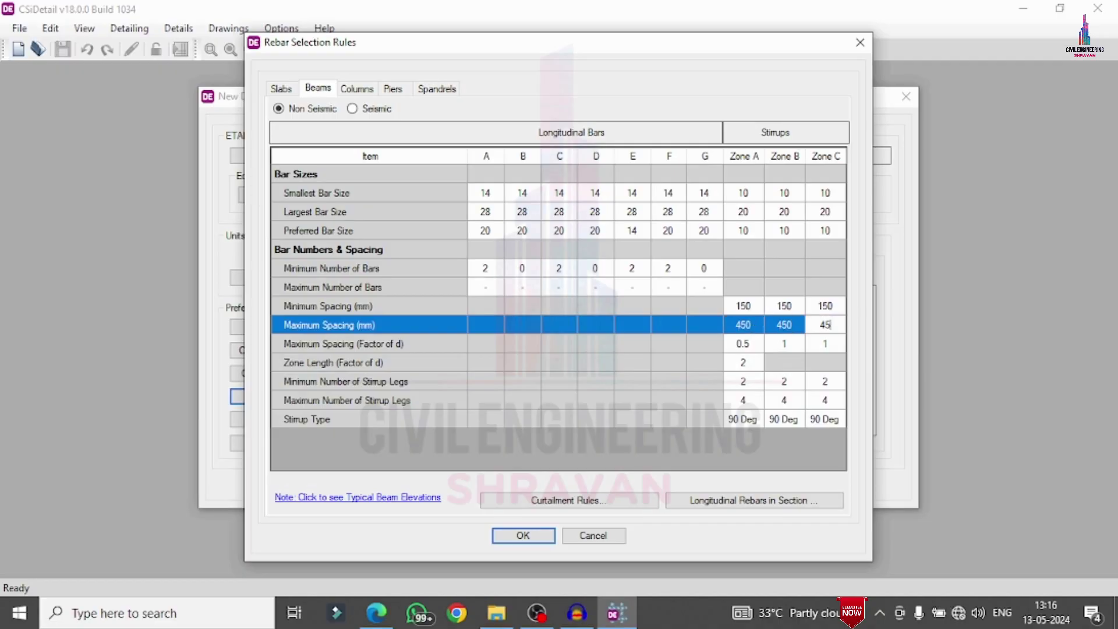
Step: Set the maximum tie spacing for columns to 450 mm in Zone A
left_click(358, 88)
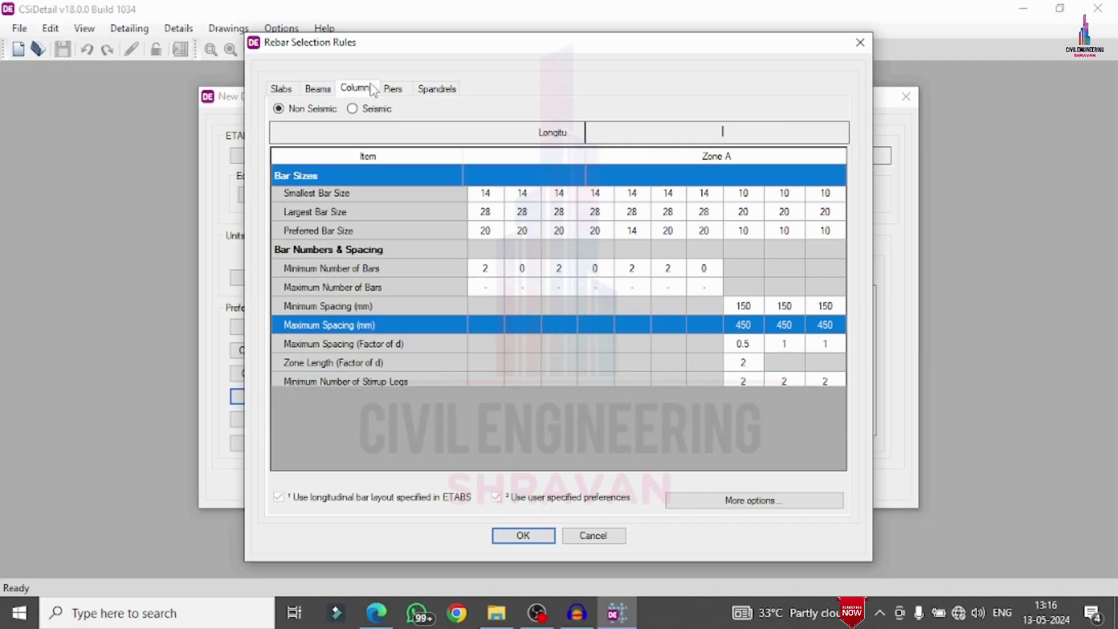
left_click(825, 336)
left_click(817, 327)
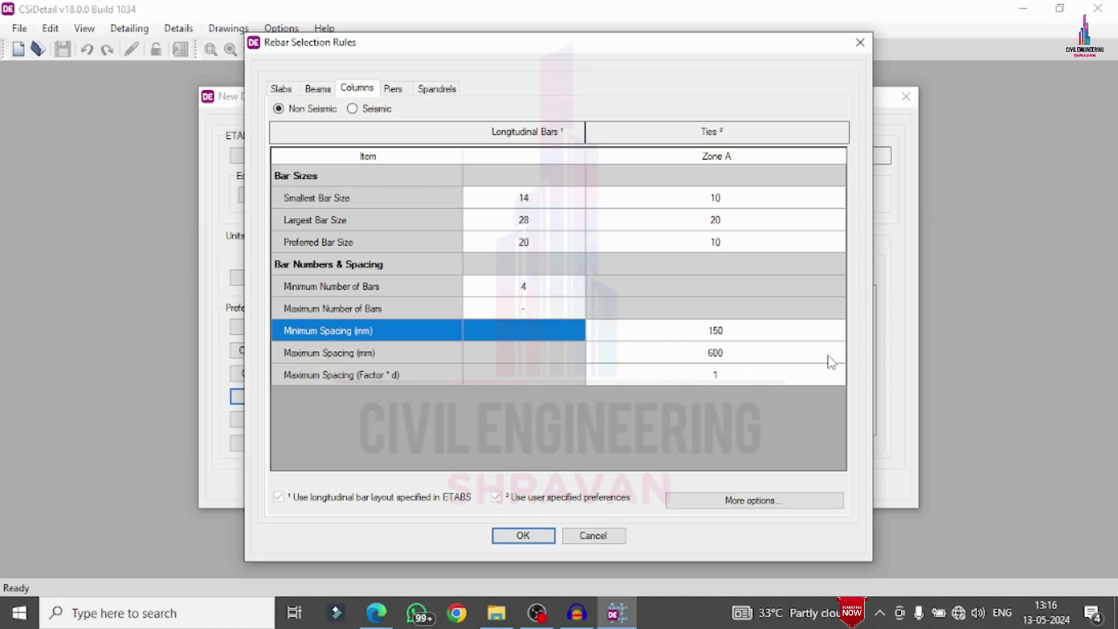
left_click(797, 369)
left_click(796, 352)
left_click(796, 351)
type("450")
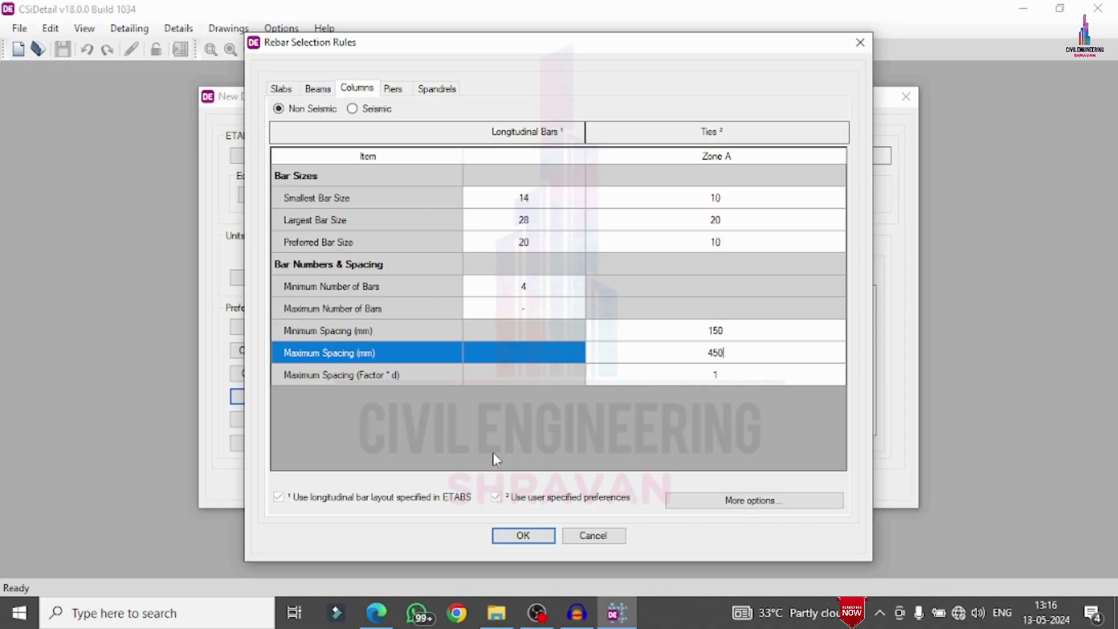
Step: Accept the rebar selection rules, generate the detailing for all floors, and view the Story8 slab rebar cage from another angle
left_click(523, 536)
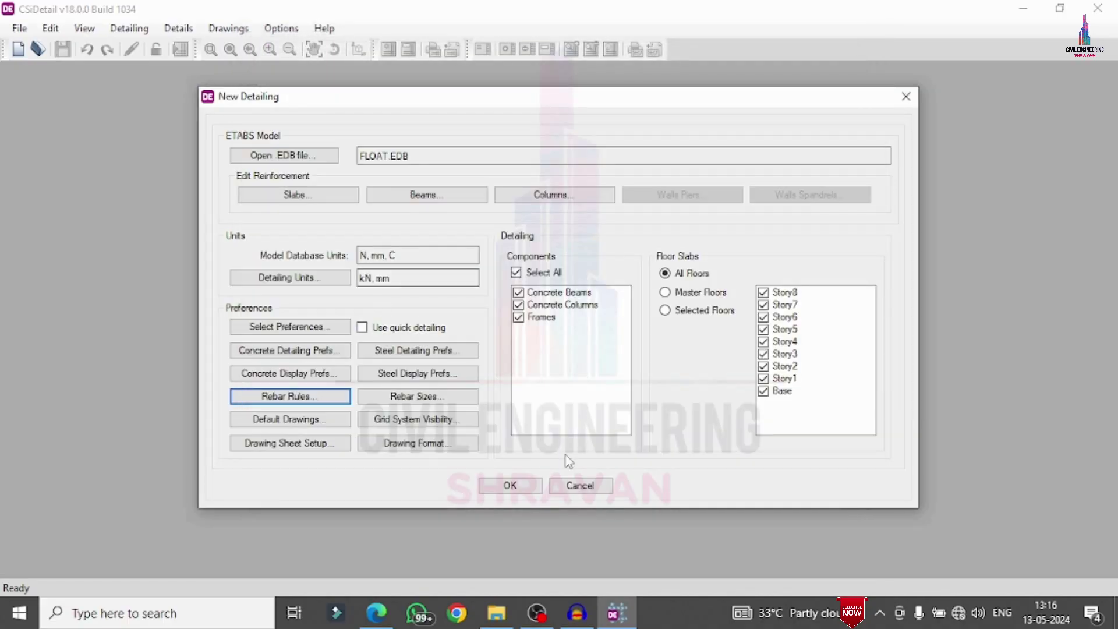
left_click(522, 487)
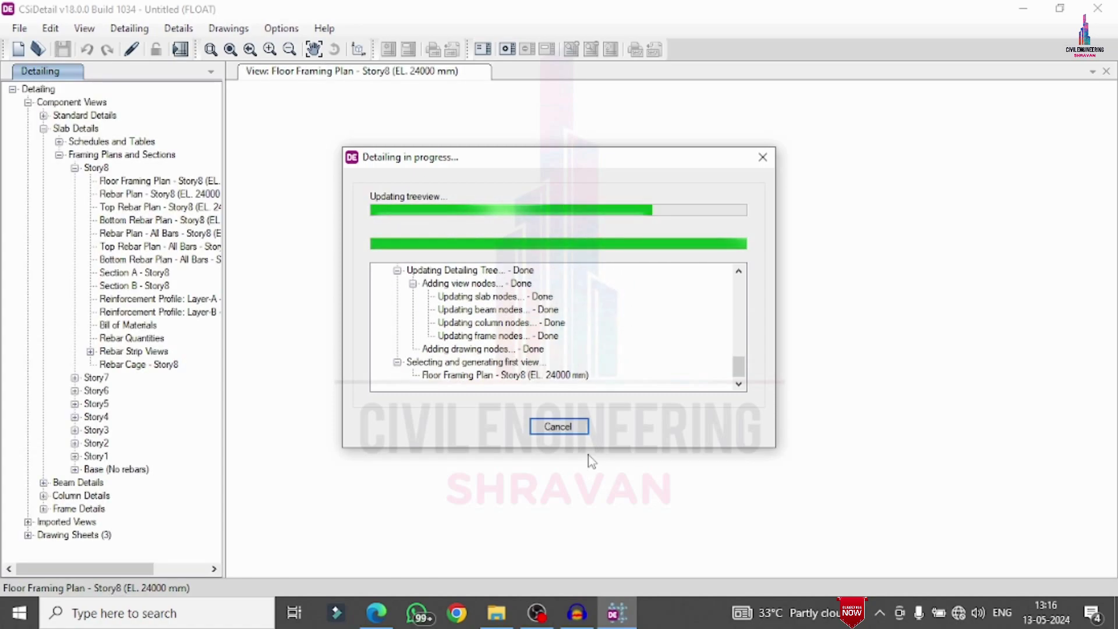
left_click(169, 364)
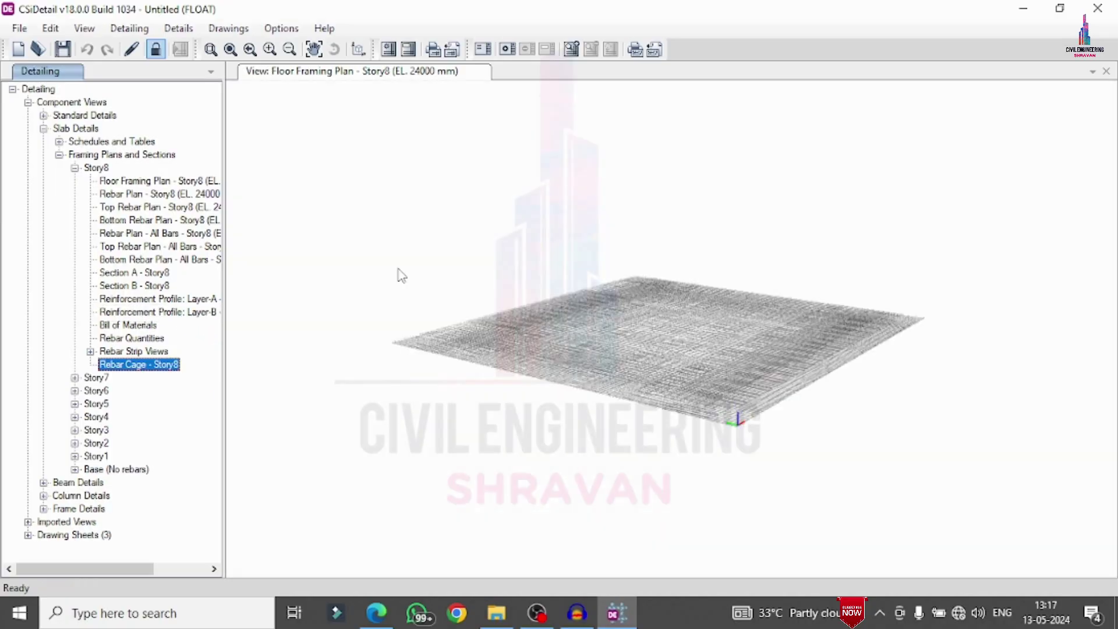
middle_click_drag(400, 274, 956, 309)
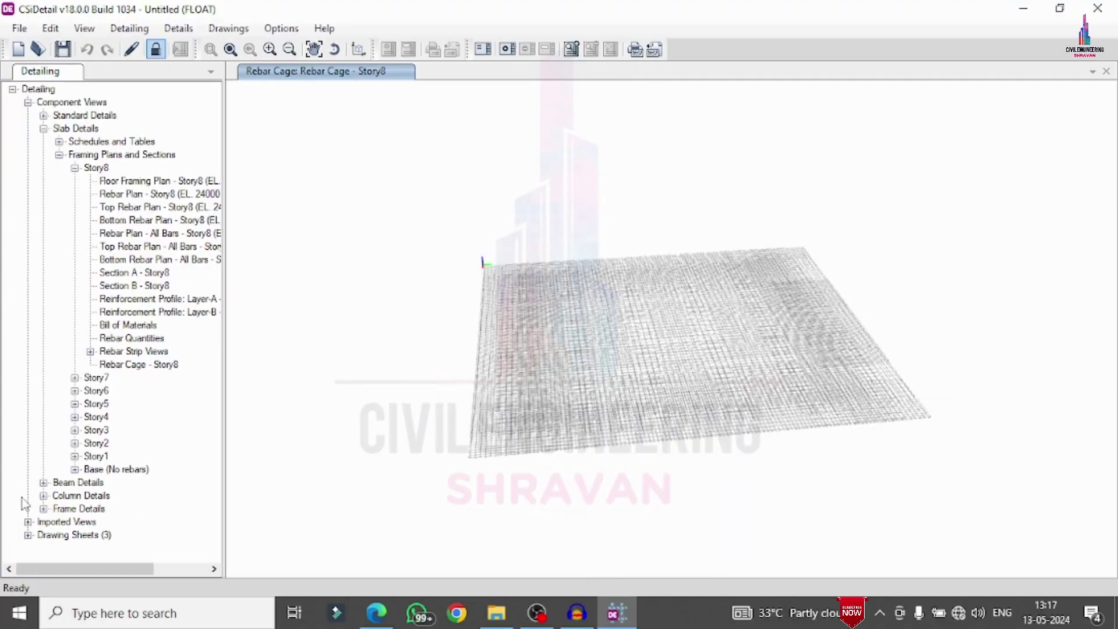
Step: Browse the concrete beam elevations and sections listed for Story3 and Story2
left_click(43, 483)
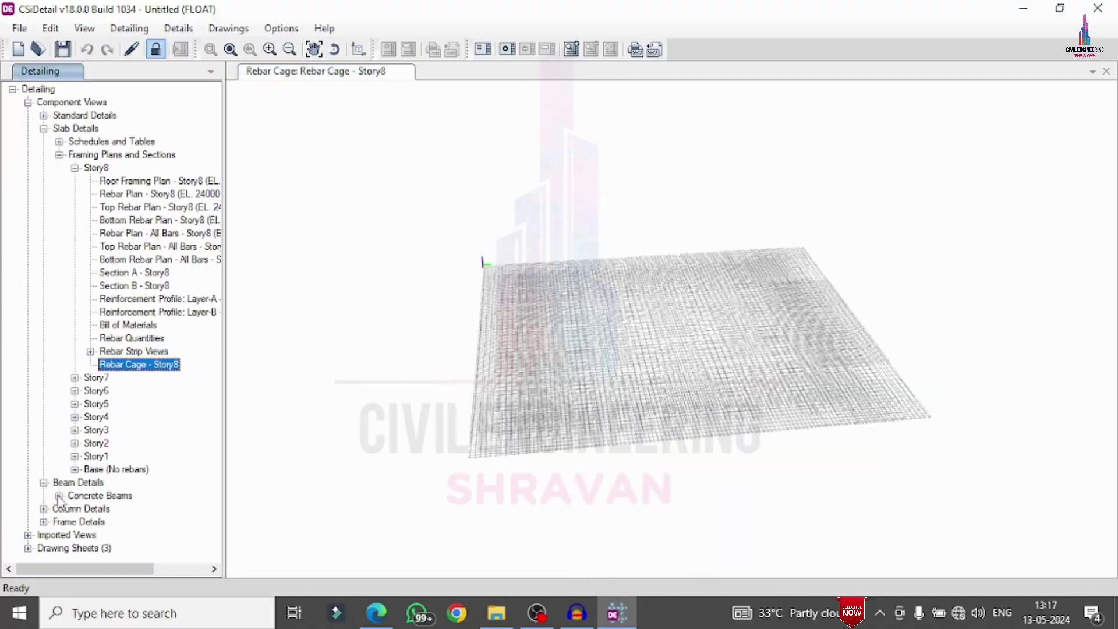
left_click(59, 496)
left_click(74, 535)
left_click(90, 522)
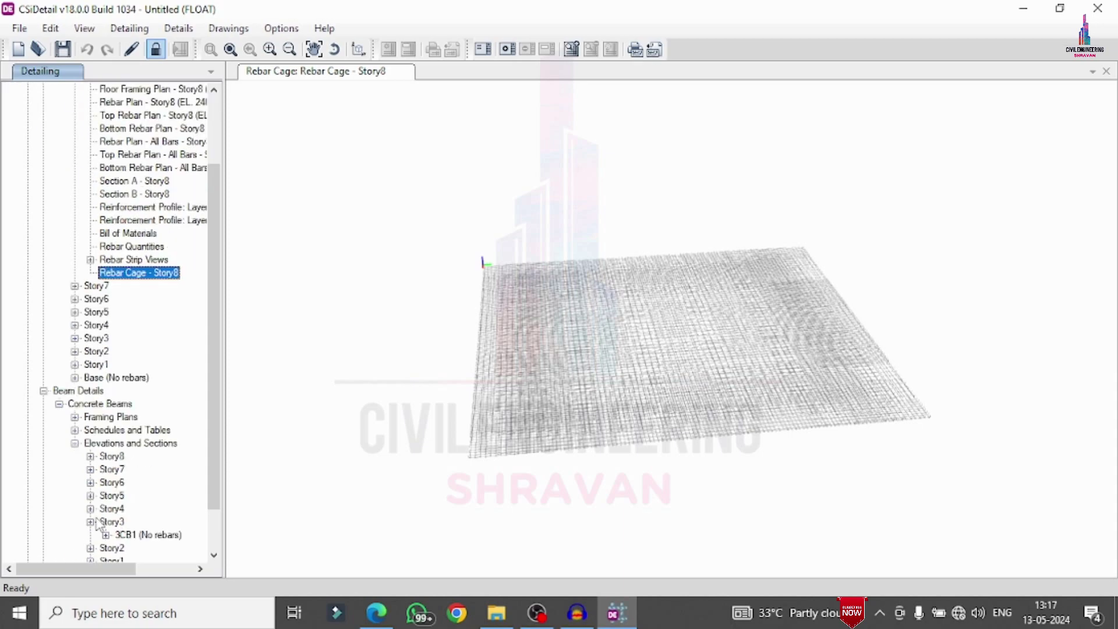
left_click(90, 548)
scroll(97, 533, "down", 2)
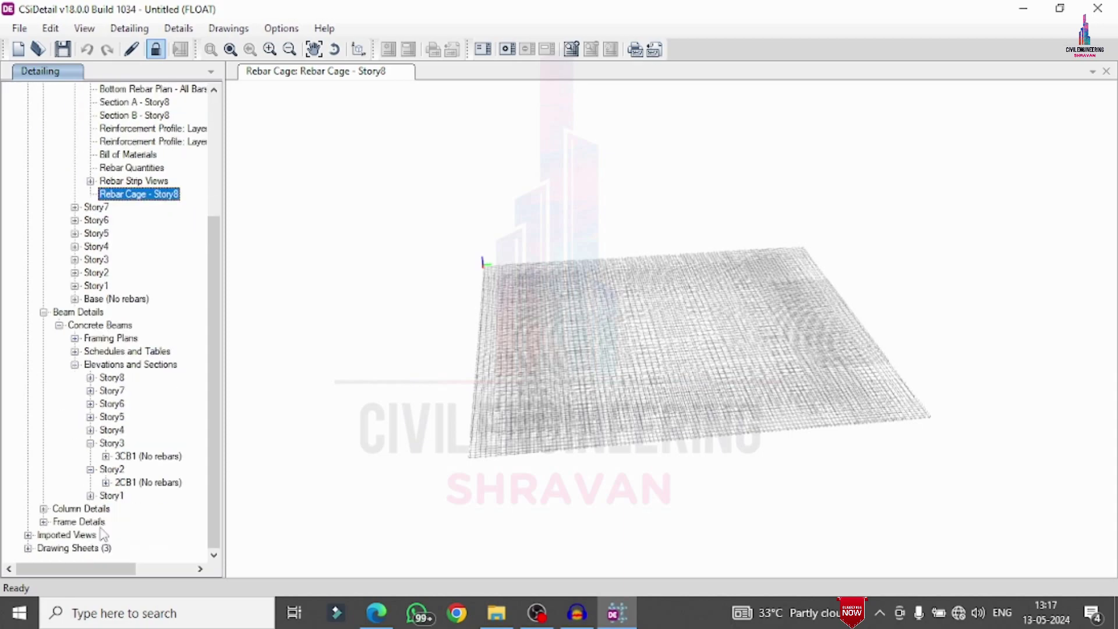
left_click(91, 469)
left_click(91, 459)
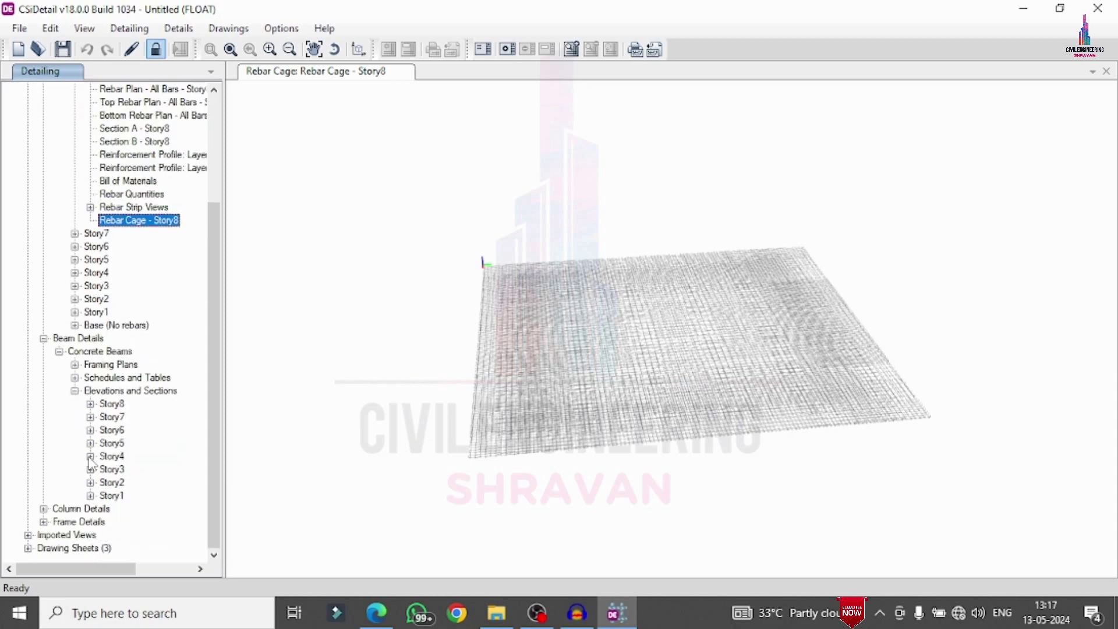
Step: View the elevation, Section A, Section C and rebar cage of beam 8CB1 on Story8
left_click(90, 404)
left_click(106, 416)
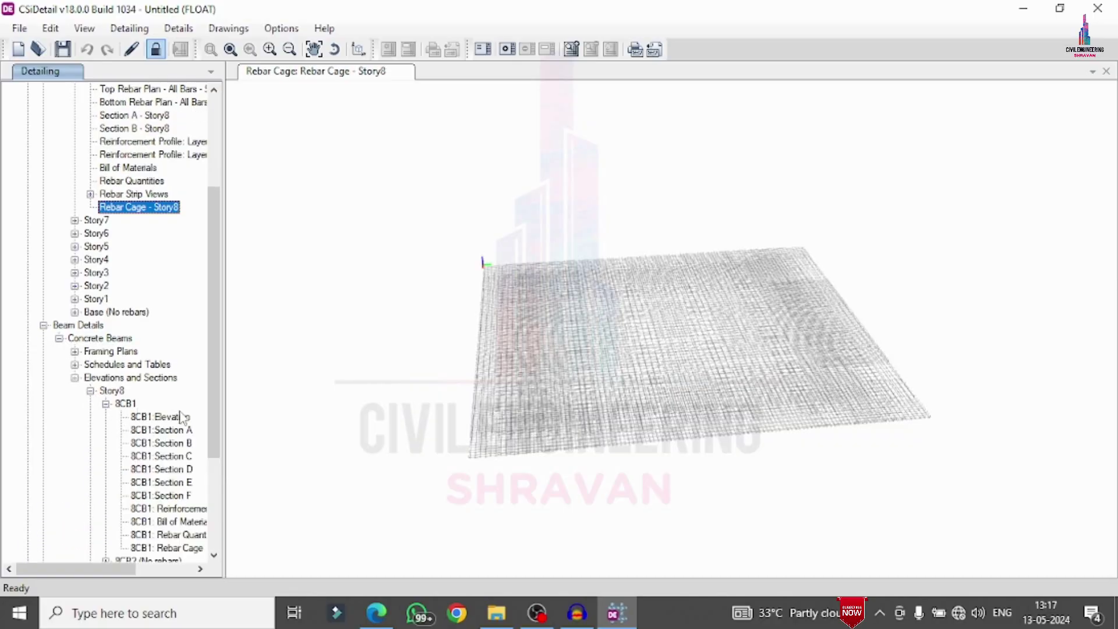
double_click(169, 417)
double_click(175, 430)
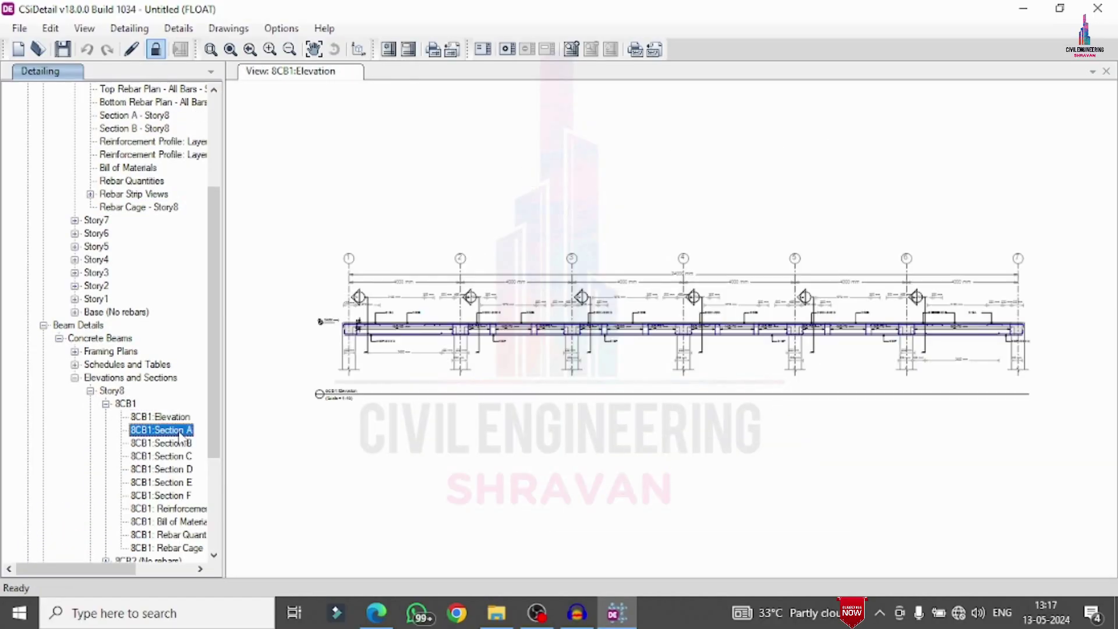
double_click(178, 457)
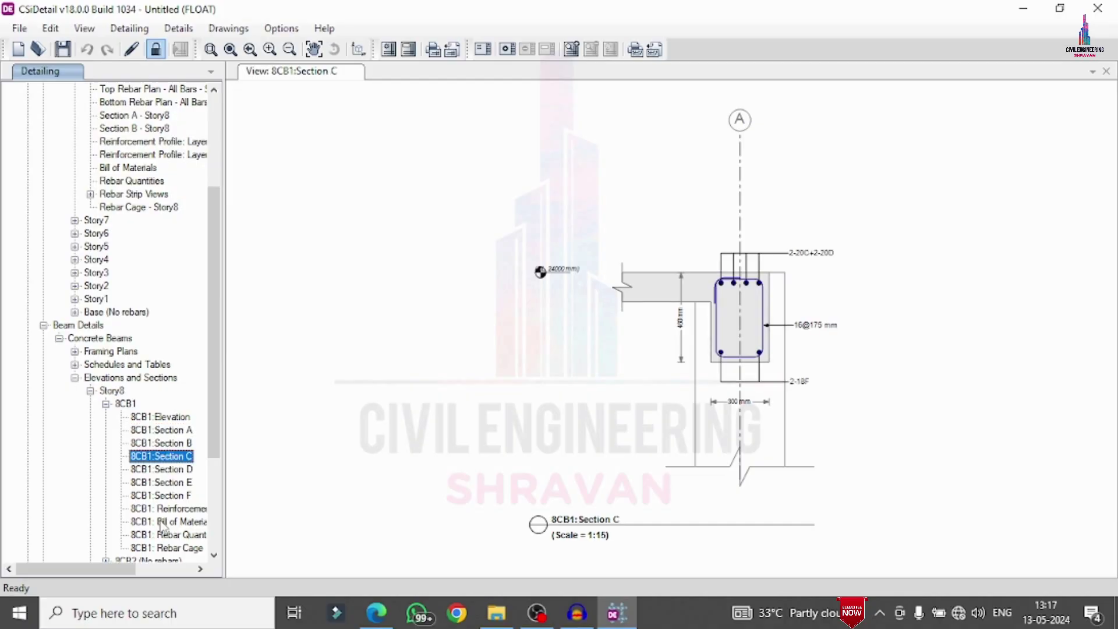
scroll(162, 551, "down", 1)
double_click(173, 509)
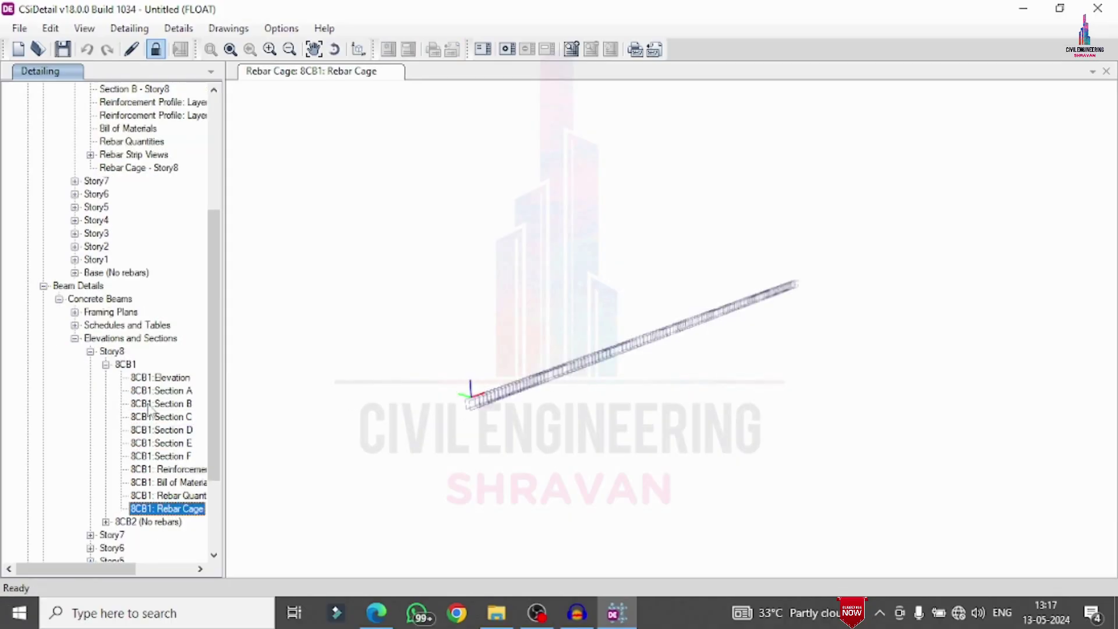
Step: View Elevation-1 and Sections A to D of concrete column CC16
scroll(98, 514, "down", 3)
left_click(44, 510)
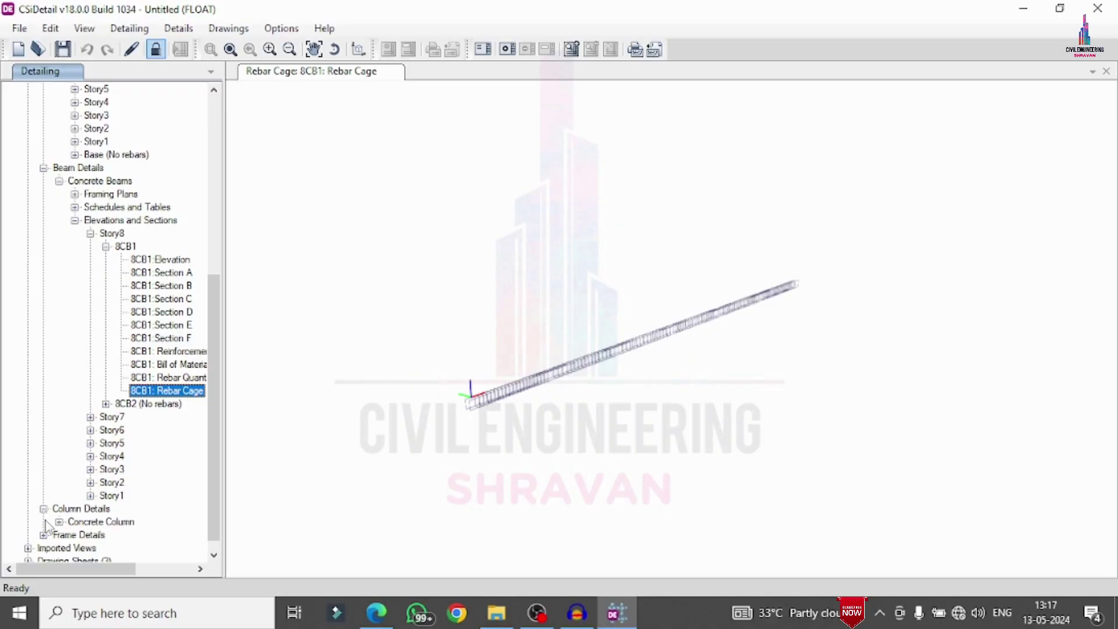
left_click(58, 522)
left_click(75, 509)
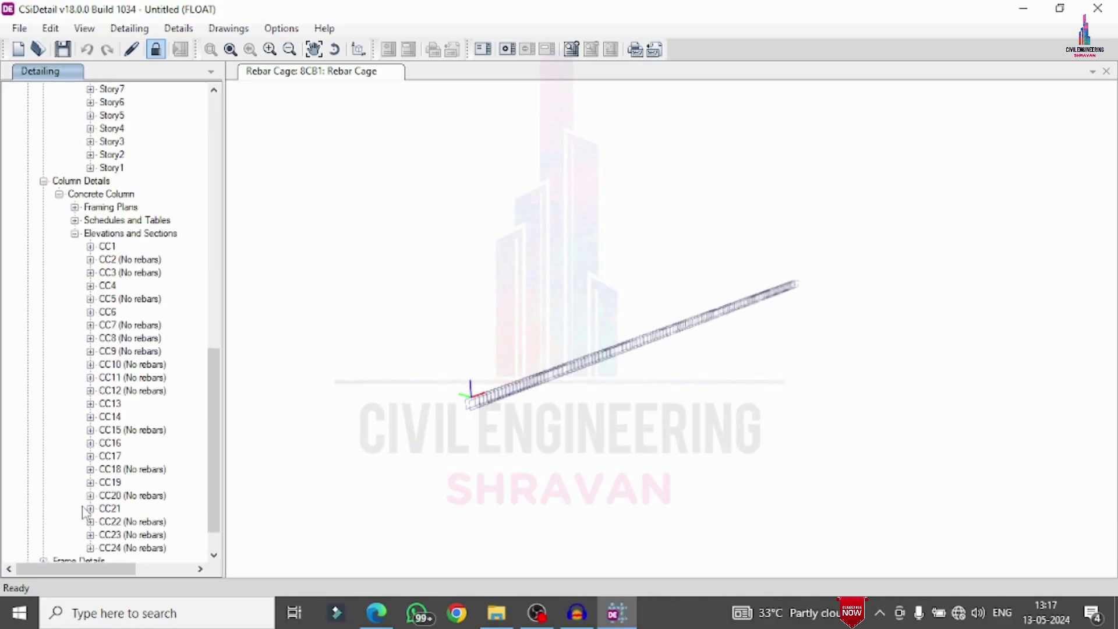
left_click(90, 443)
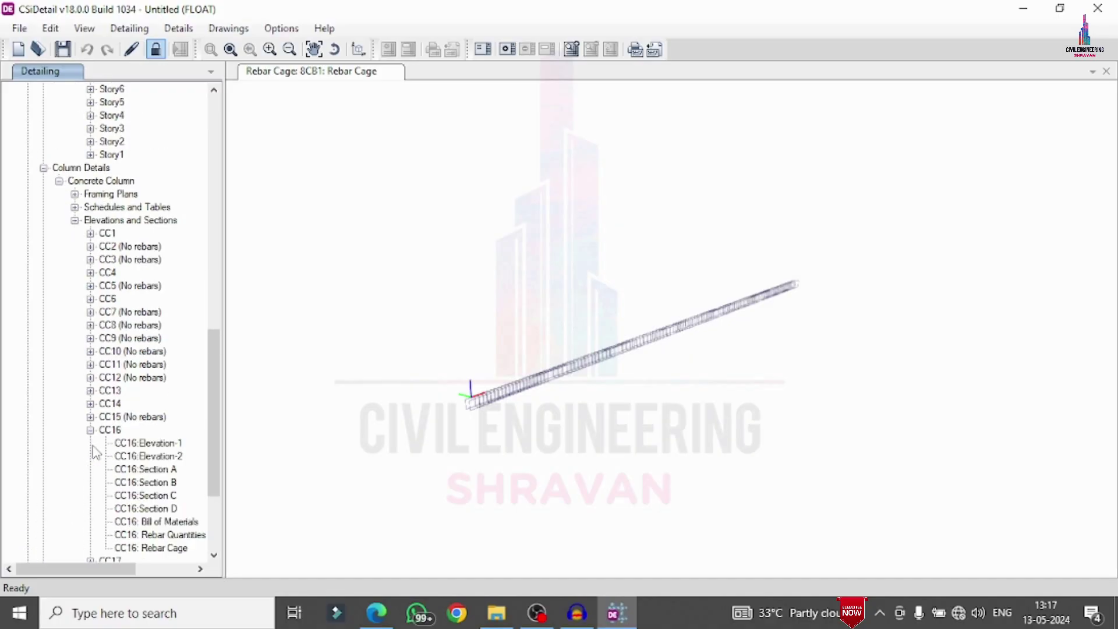
left_click(149, 443)
left_click(157, 470)
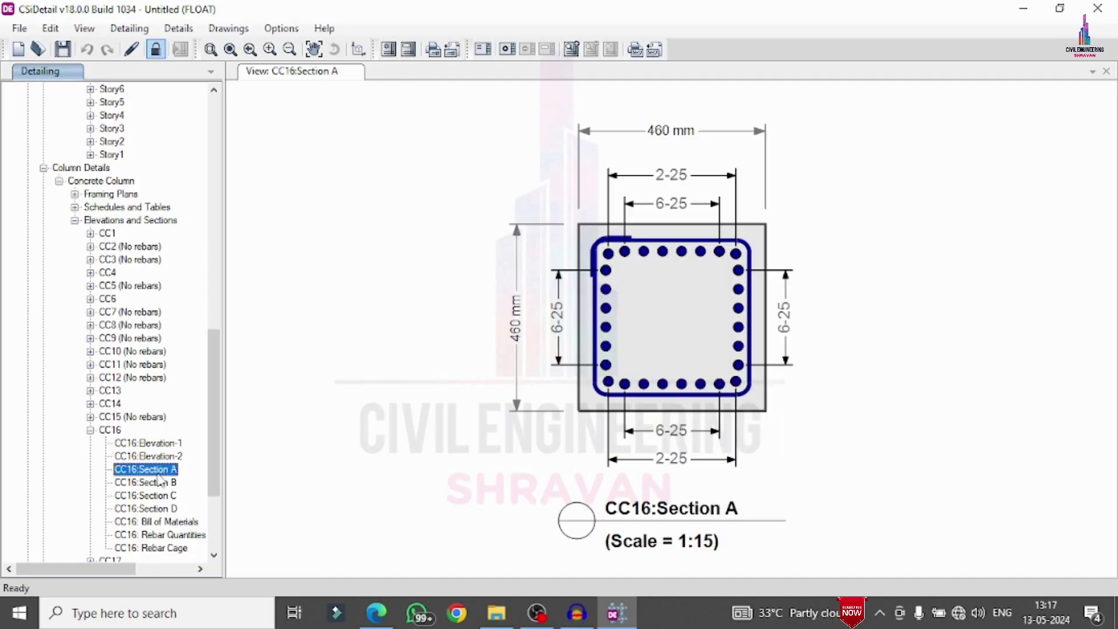
left_click(163, 483)
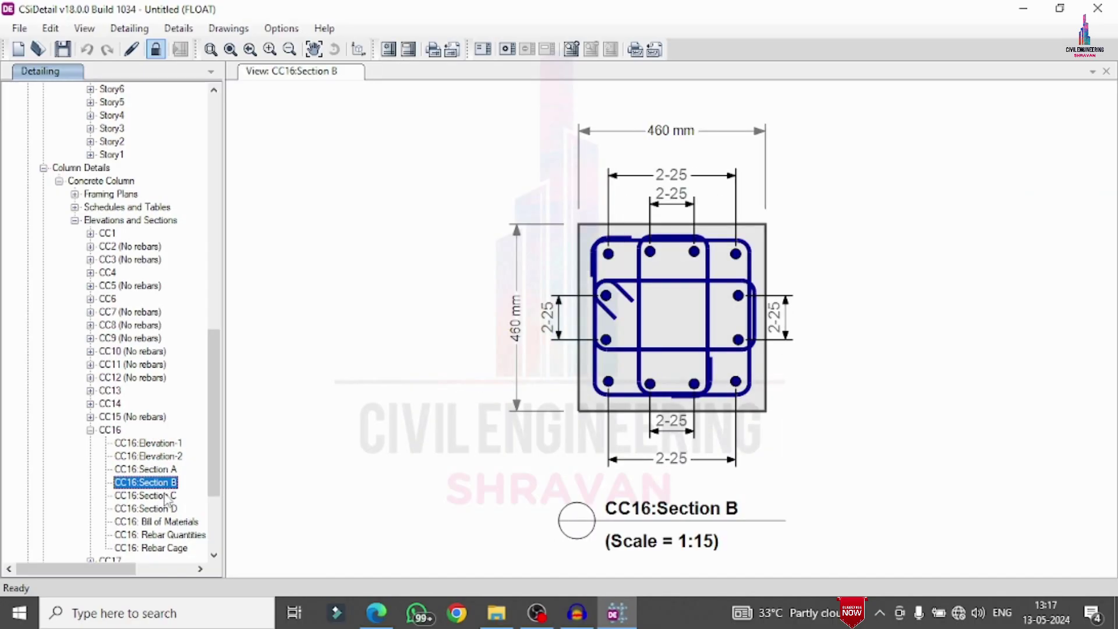
left_click(165, 495)
left_click(168, 509)
Step: Inspect the rebar cage of column CC16 up close along its height, and minimize the program window
left_click(166, 548)
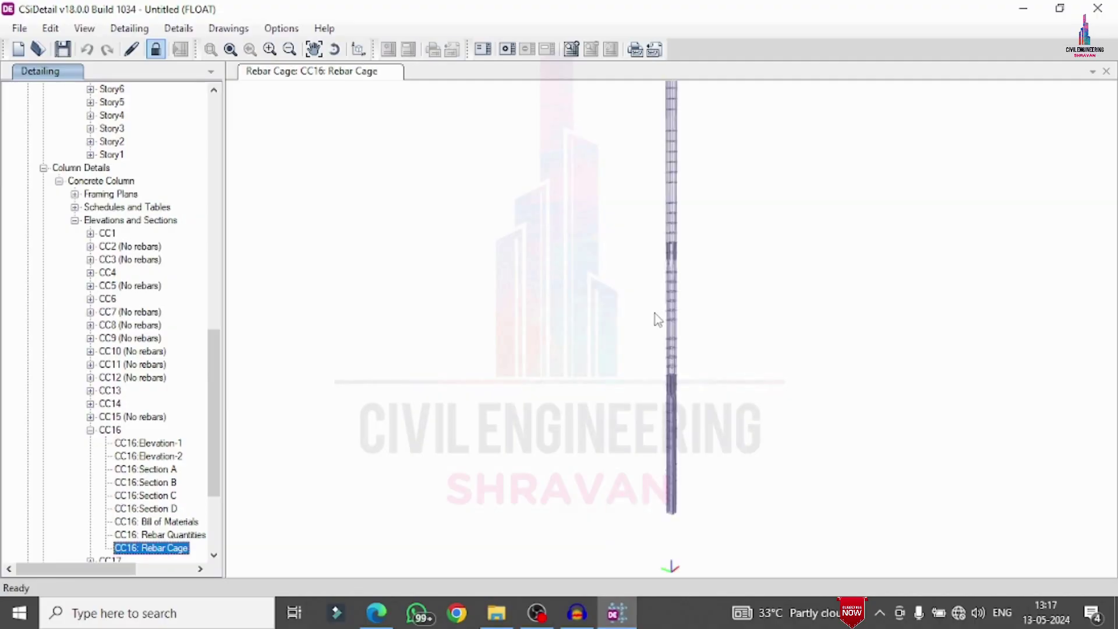
middle_click_drag(764, 330, 717, 176, "shift")
scroll(570, 251, "up", 5)
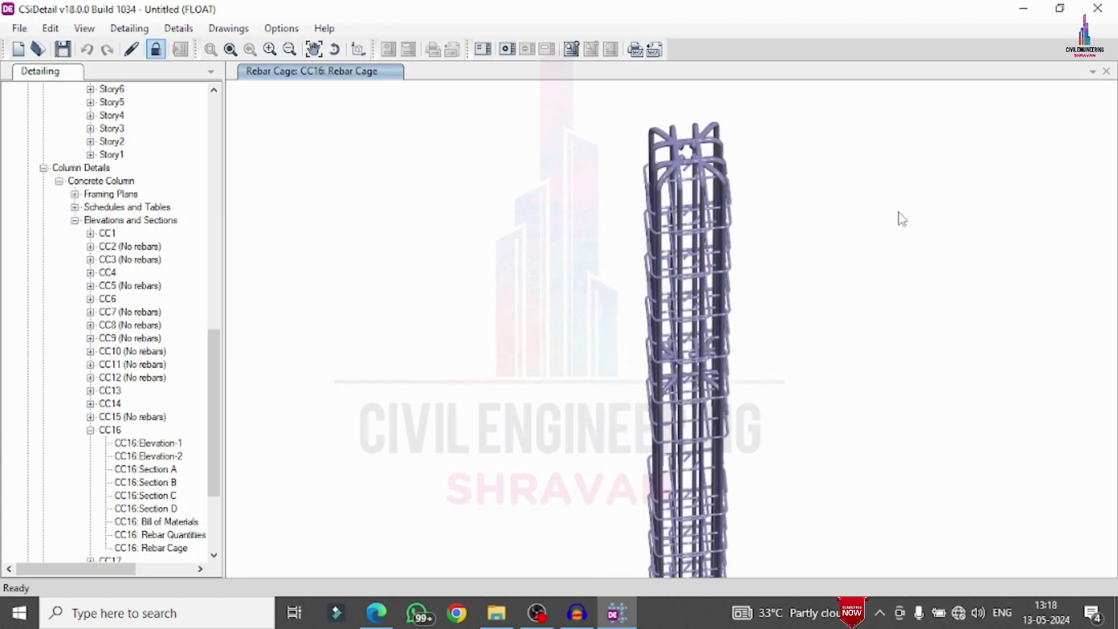
middle_click_drag(902, 219, 539, 66, "shift")
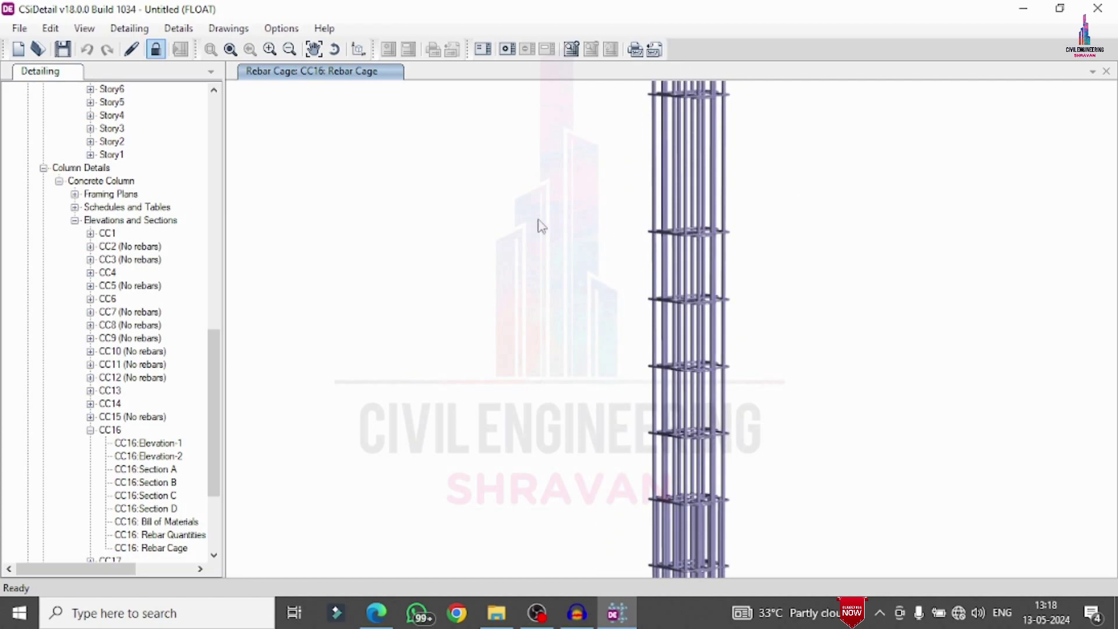
middle_click_drag(541, 226, 682, 438, "shift")
scroll(628, 436, "up", 3)
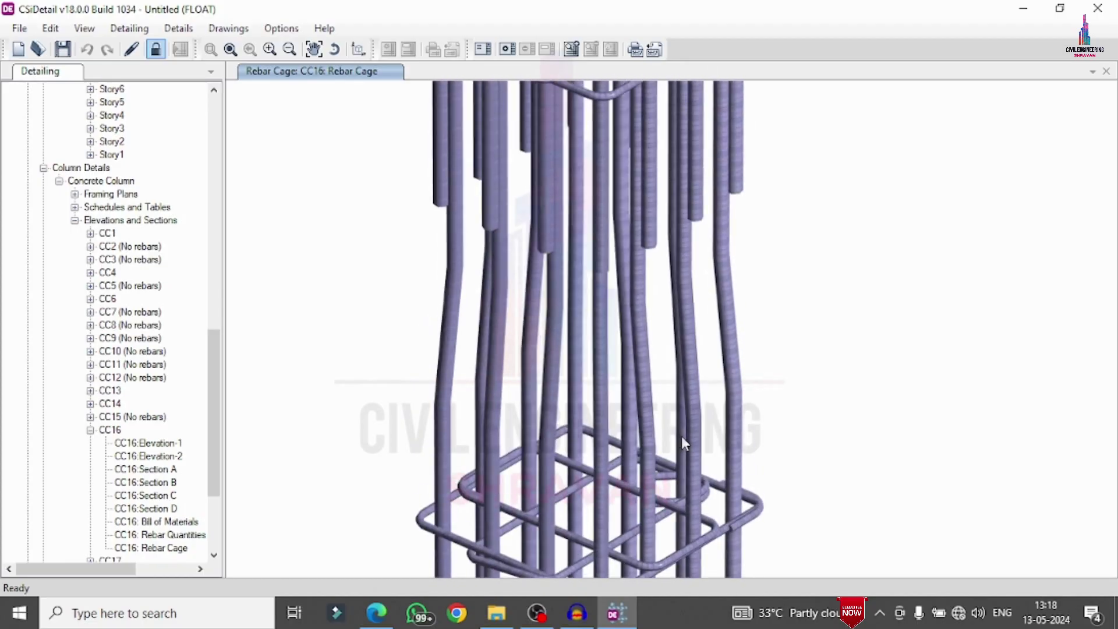
left_click(1037, 8)
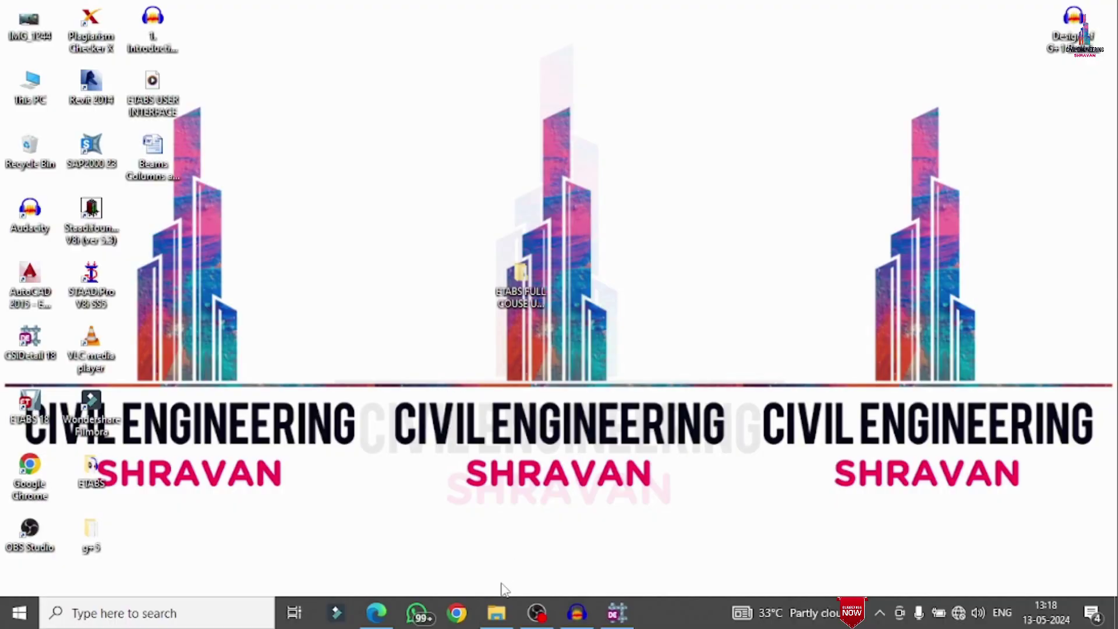